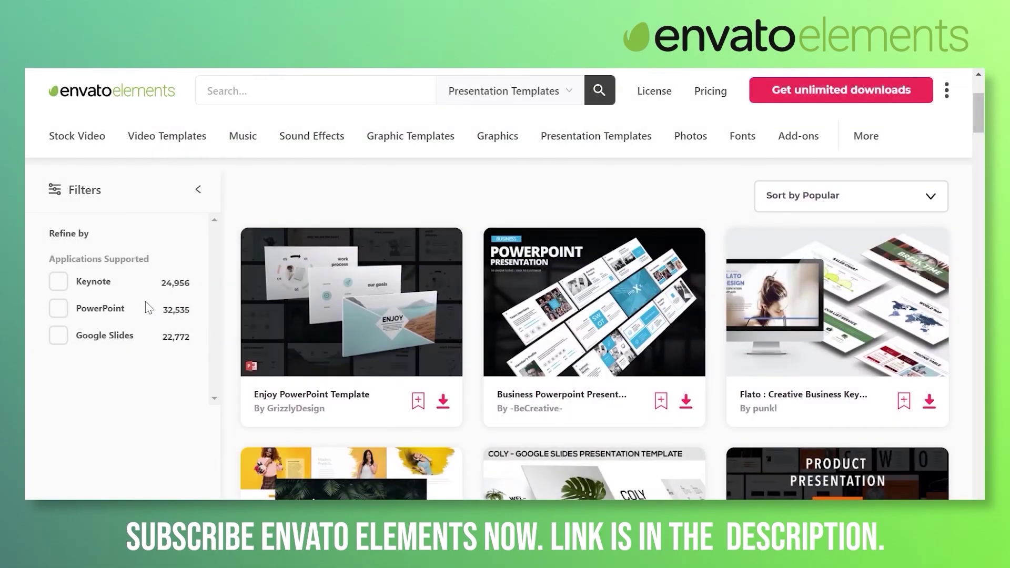
# Scroll the Presentation Templates listing and head to Video Templates > Premiere Pro
pyautogui.scroll(-10, 626, 329)
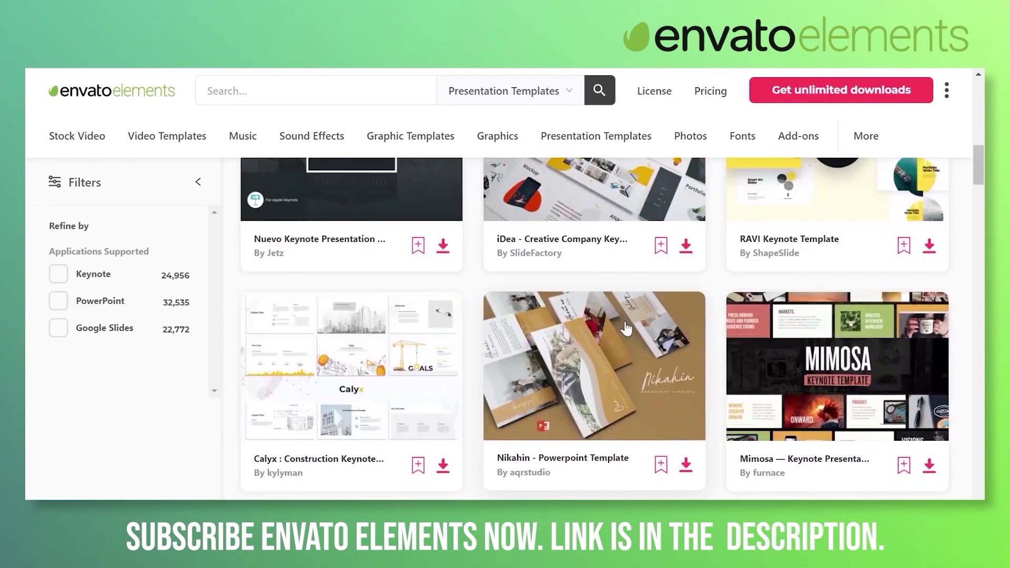
pyautogui.scroll(-7, 626, 329)
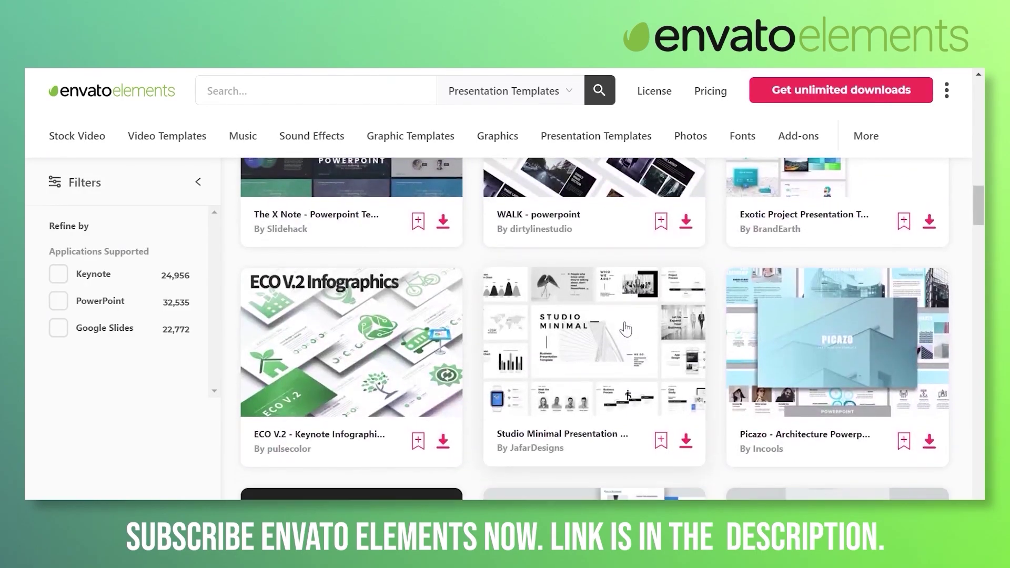
pyautogui.scroll(-5, 626, 328)
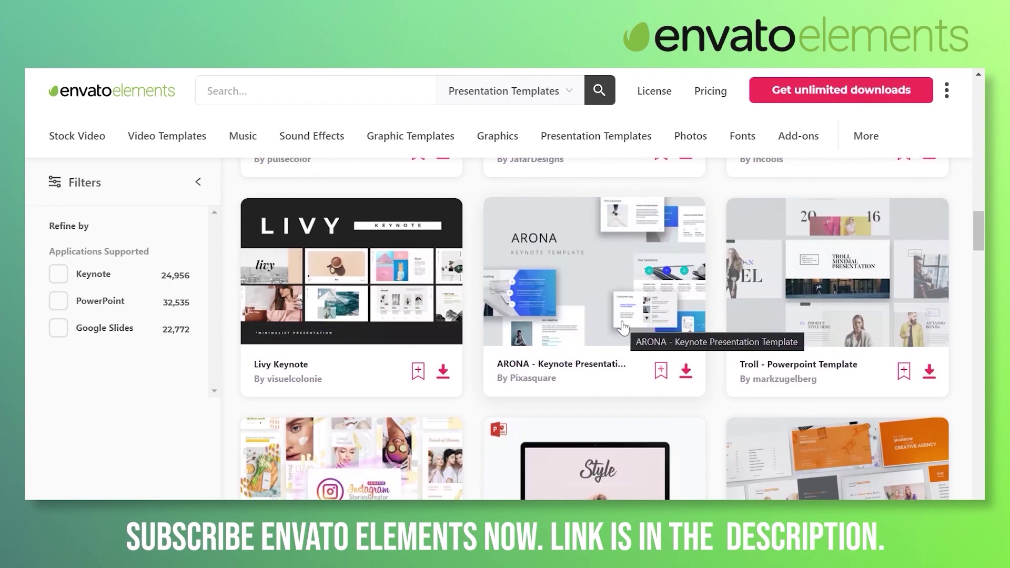
pyautogui.scroll(-10, 623, 327)
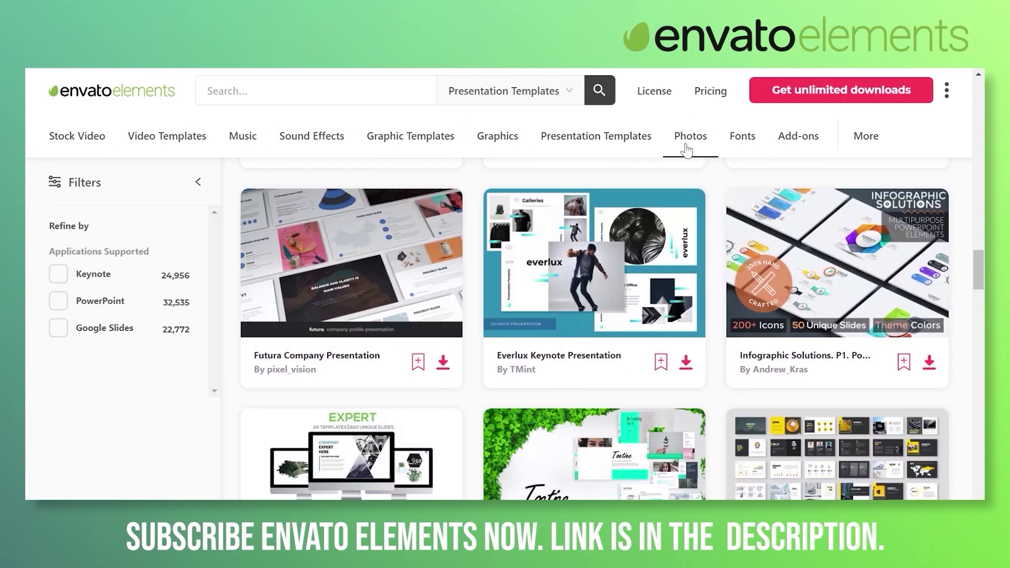
pyautogui.moveTo(878, 142)
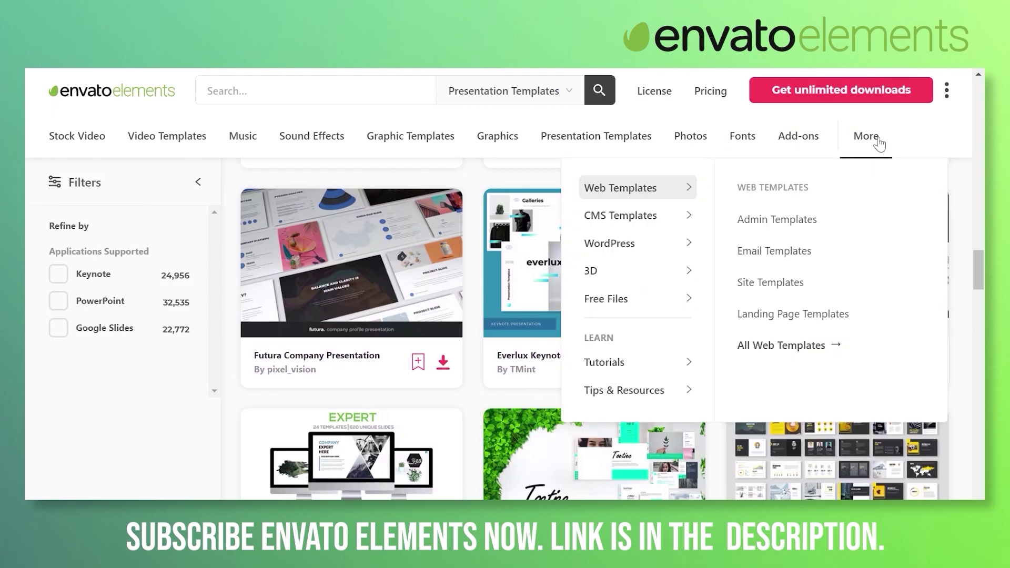
pyautogui.moveTo(645, 252)
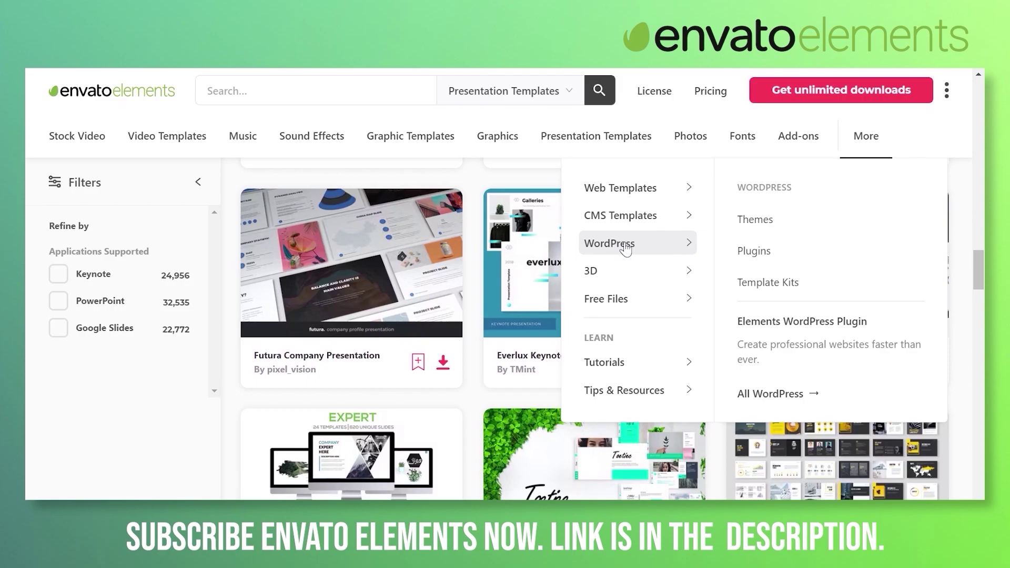
pyautogui.moveTo(621, 275)
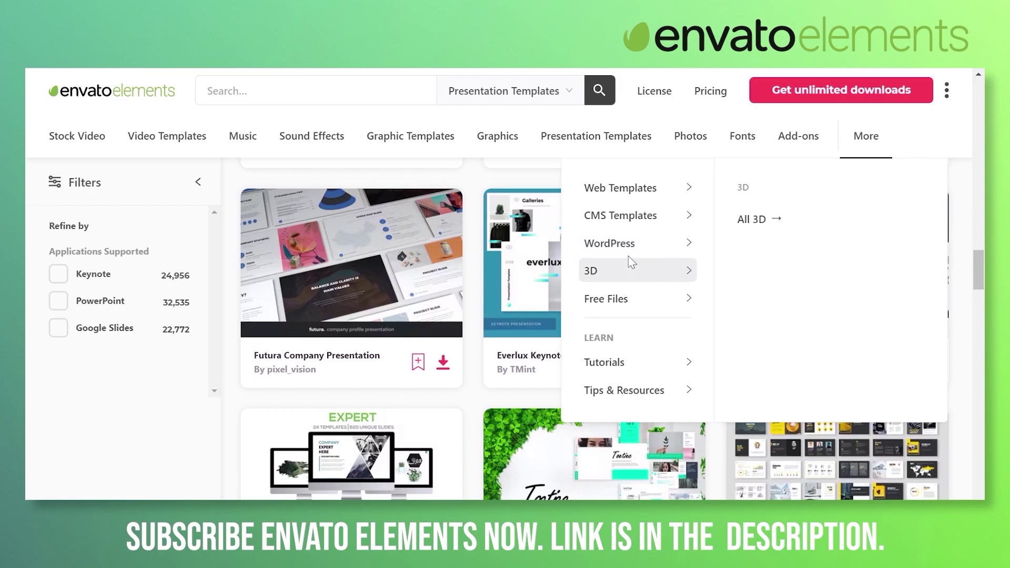
pyautogui.moveTo(637, 213)
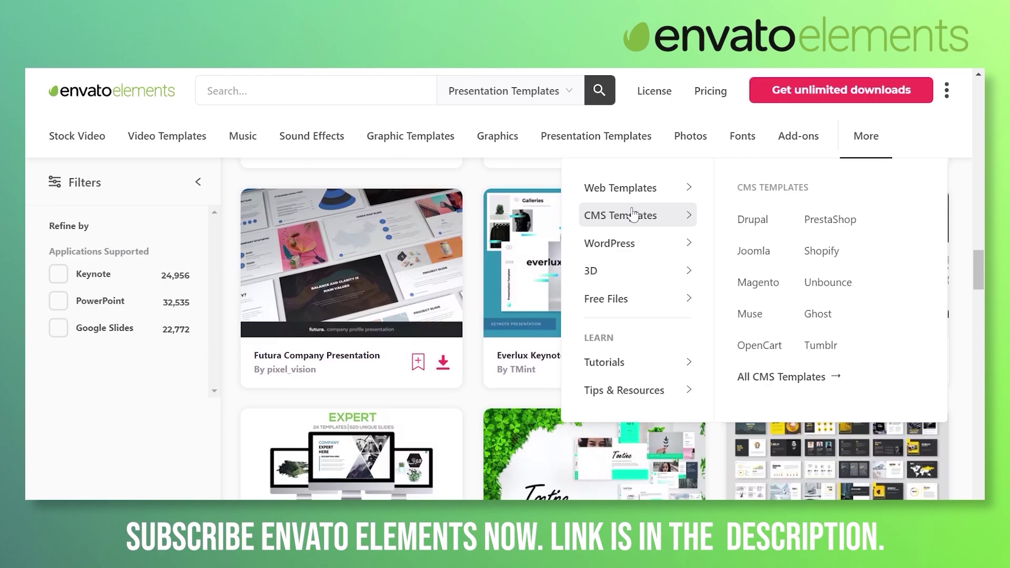
pyautogui.moveTo(175, 138)
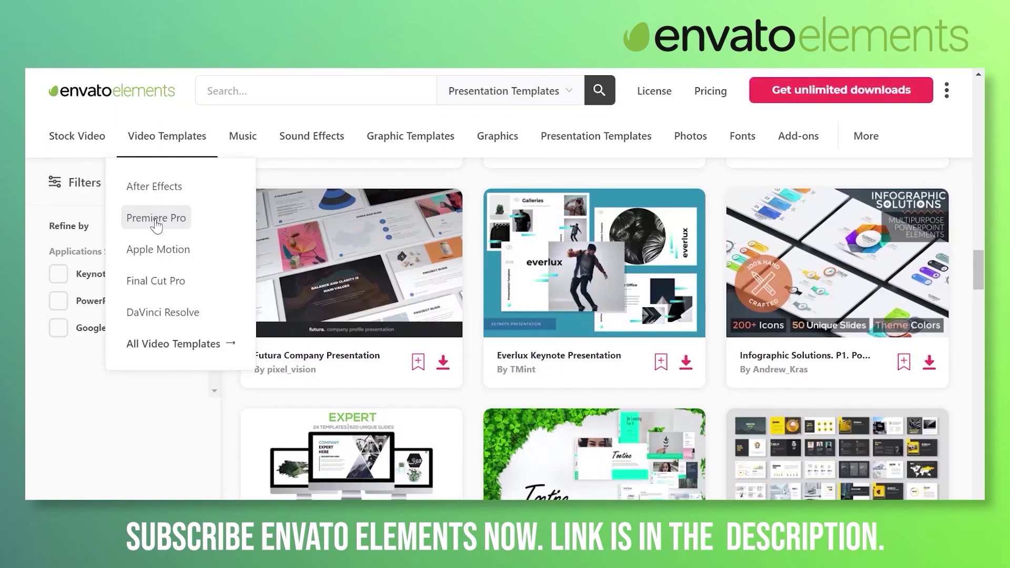
# Open the Premiere Pro video templates page and scroll through its listings
pyautogui.click(156, 217)
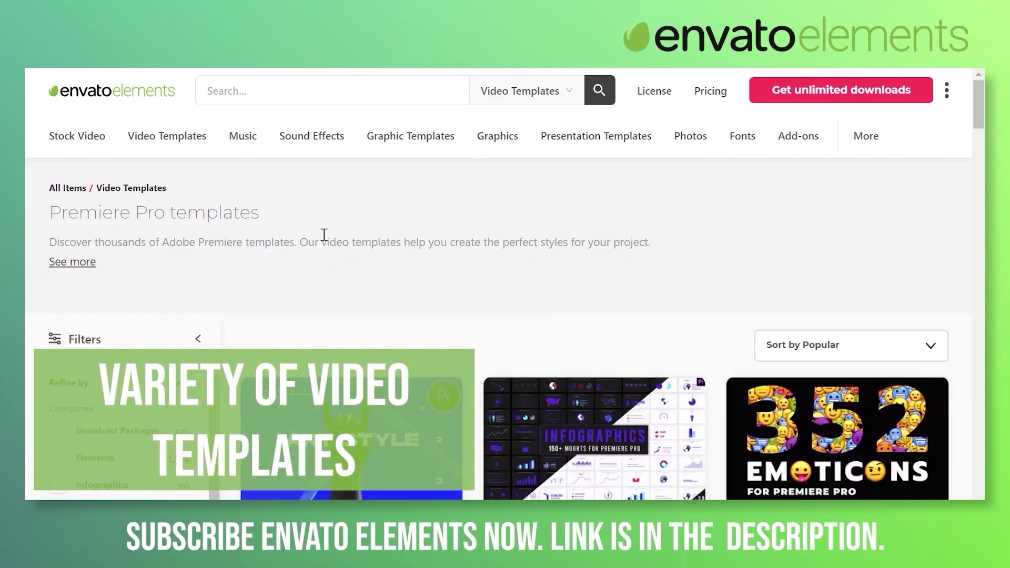
pyautogui.scroll(-4, 477, 319)
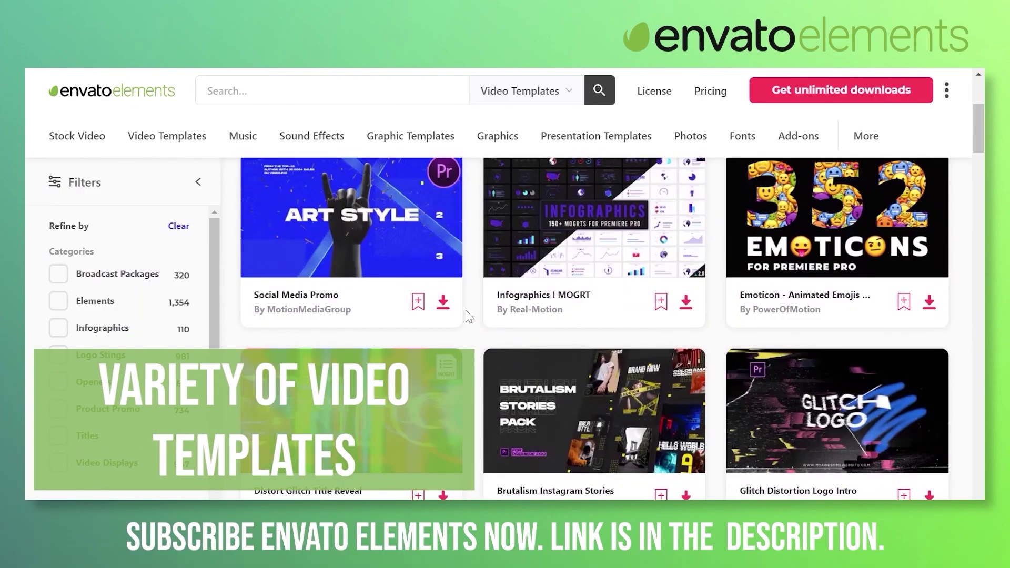
pyautogui.scroll(-10, 470, 315)
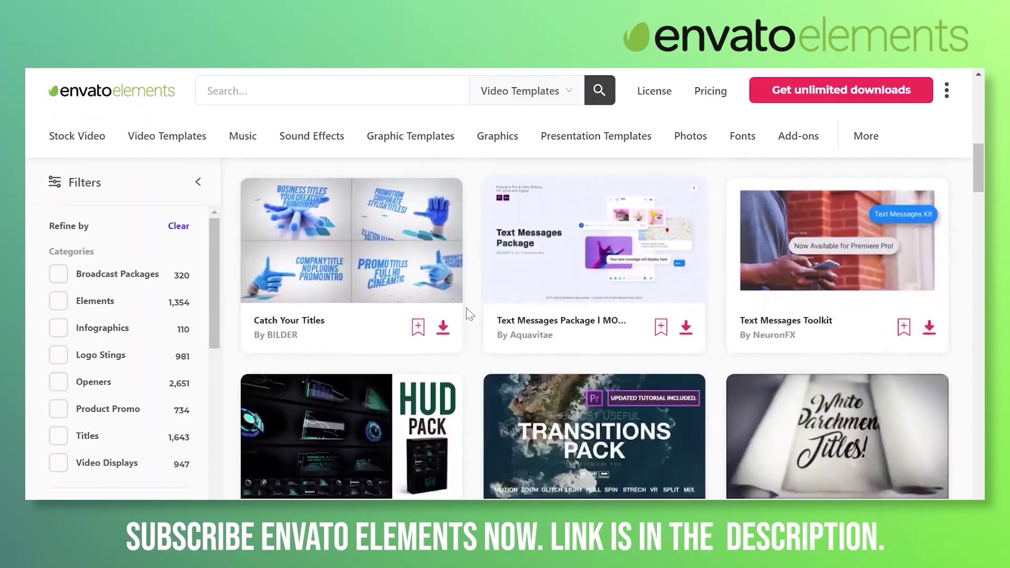
pyautogui.scroll(-10, 470, 314)
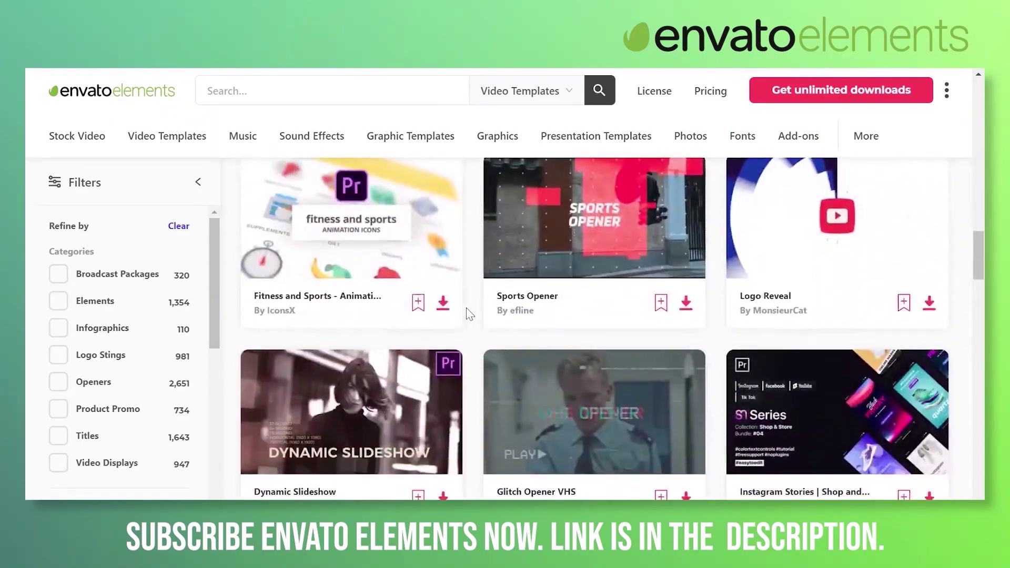
pyautogui.scroll(-4, 470, 315)
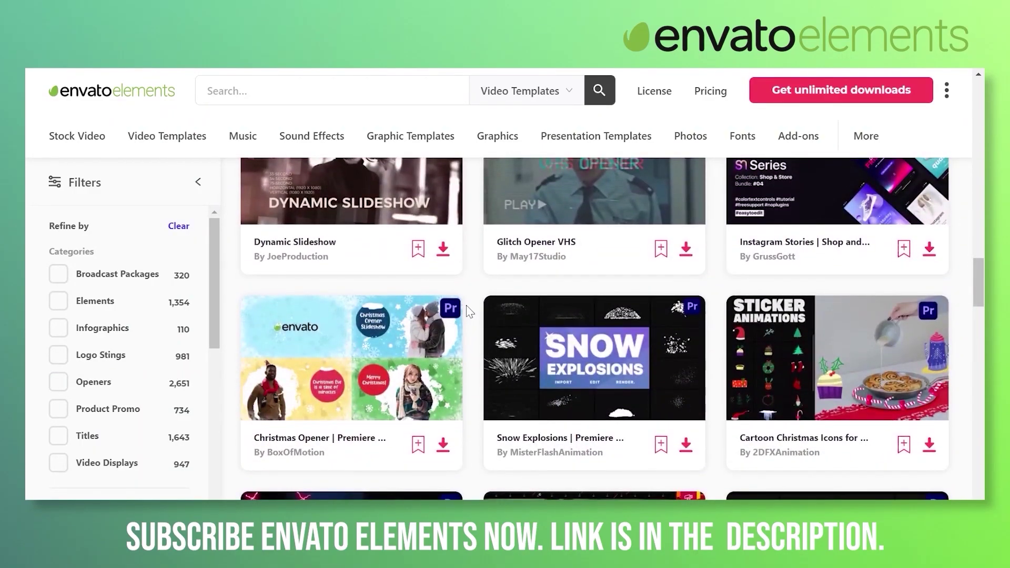
pyautogui.scroll(-4, 470, 314)
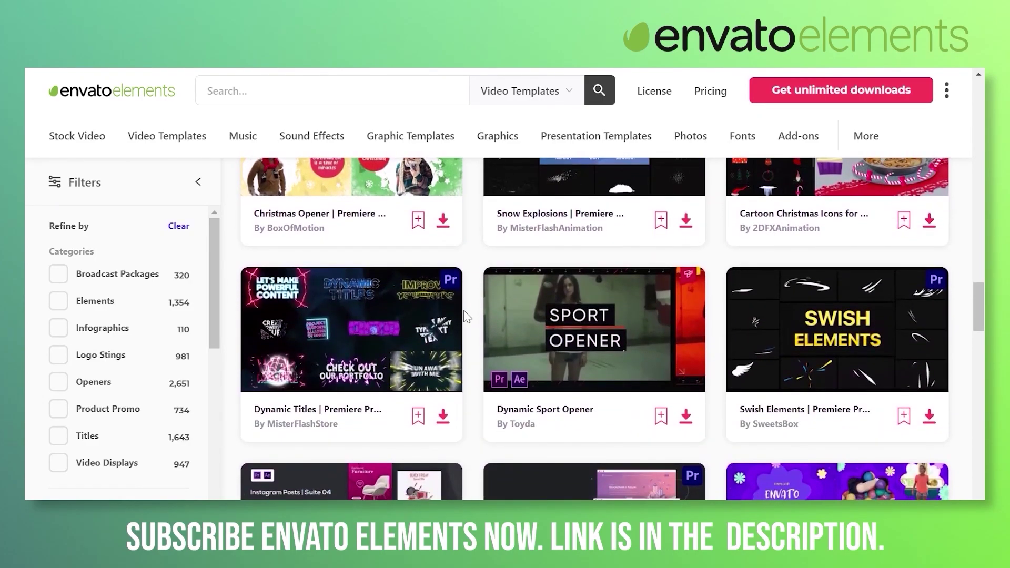
pyautogui.scroll(-6, 467, 316)
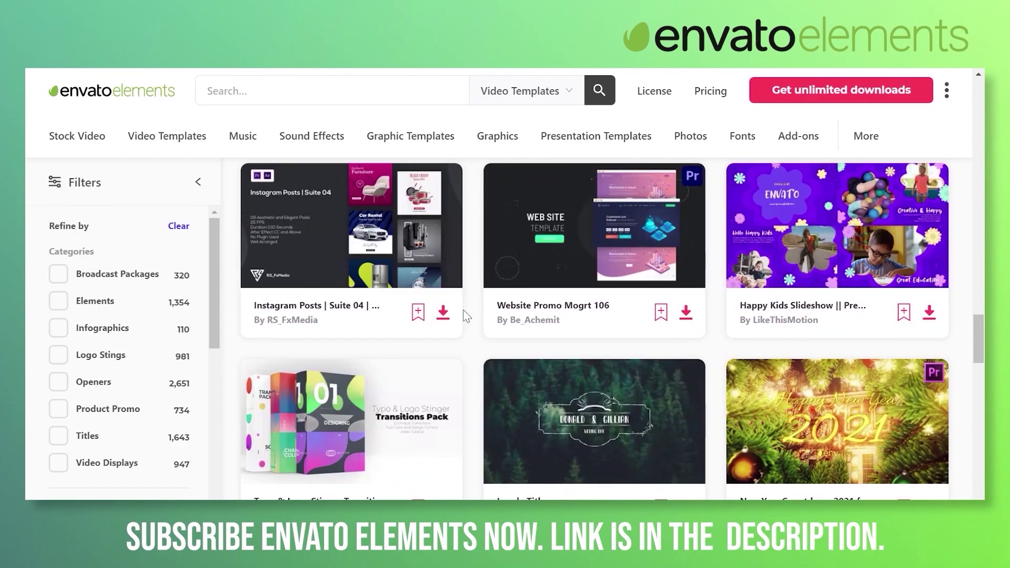
pyautogui.scroll(-6, 467, 316)
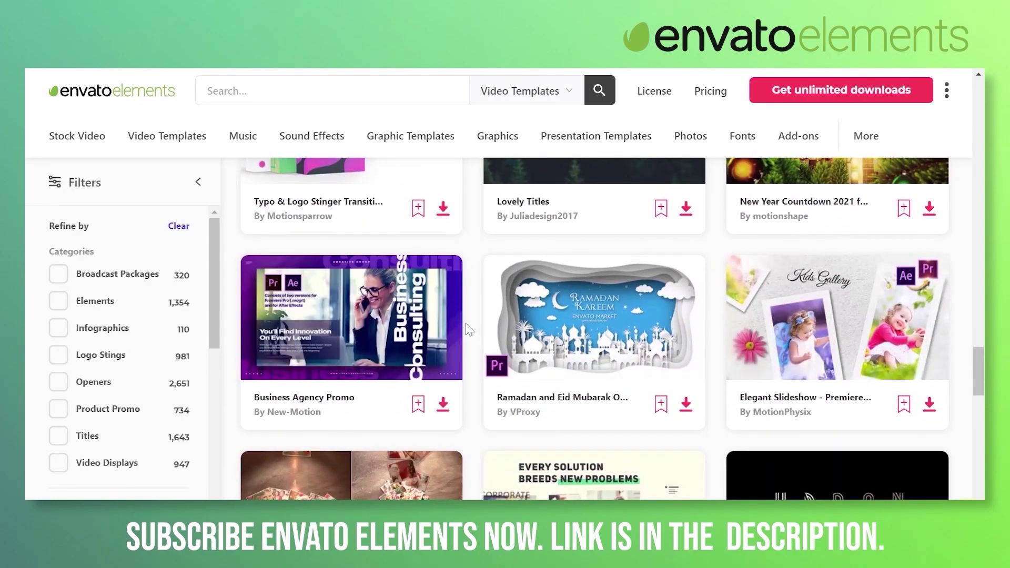
# Open the License information page and scroll down through it
pyautogui.moveTo(459, 350)
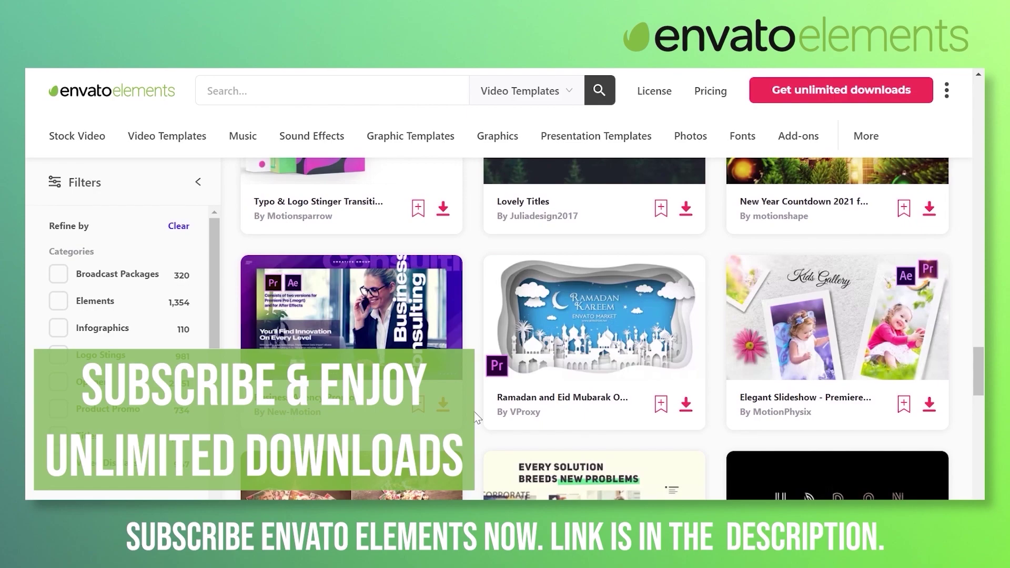
pyautogui.click(654, 90)
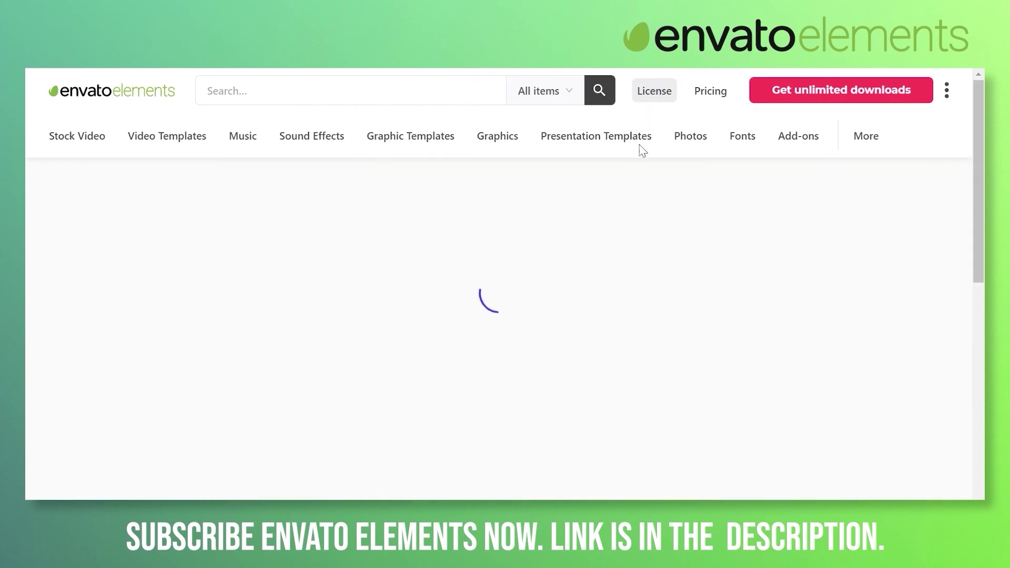
pyautogui.scroll(-3, 603, 290)
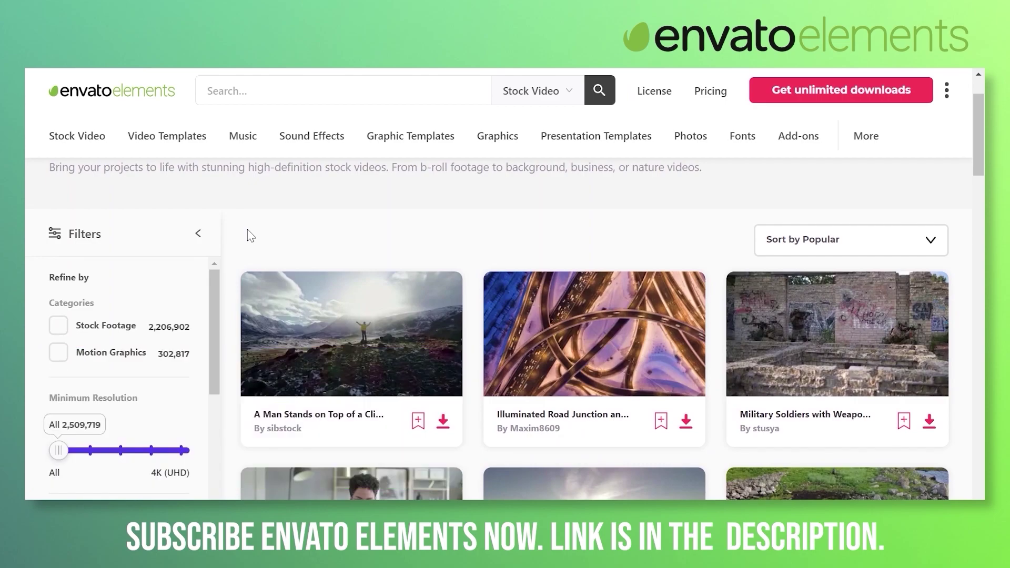
pyautogui.scroll(-3, 250, 231)
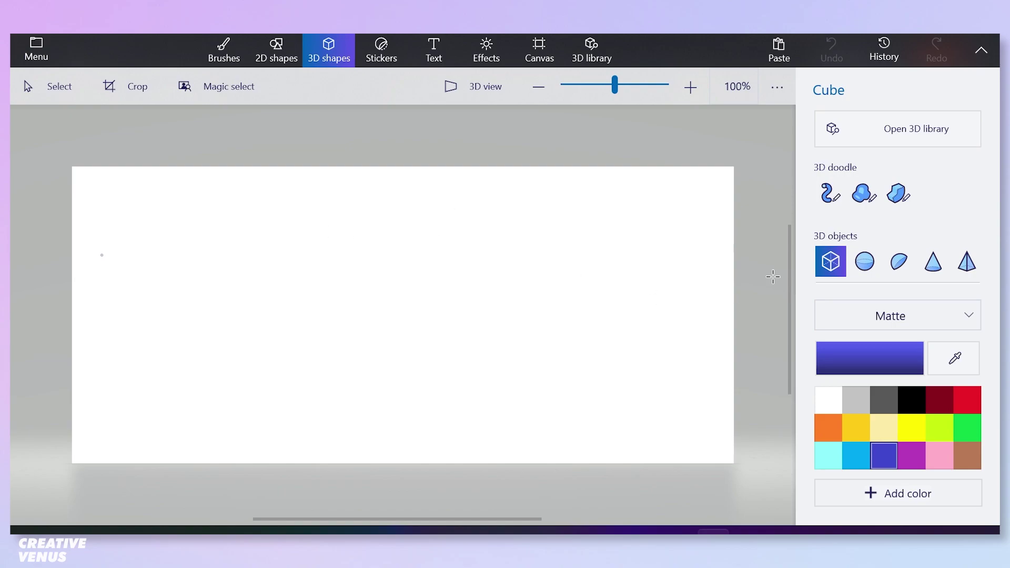
# Draw a hemisphere on the blank canvas and recolour it light blue
pyautogui.click(900, 262)
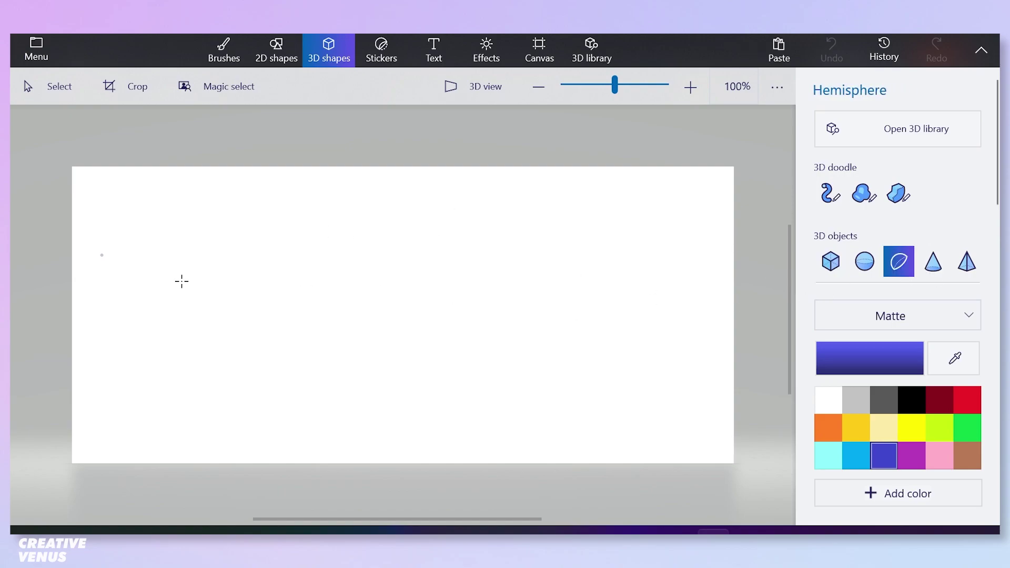
pyautogui.moveTo(182, 282); pyautogui.dragTo(397, 462)
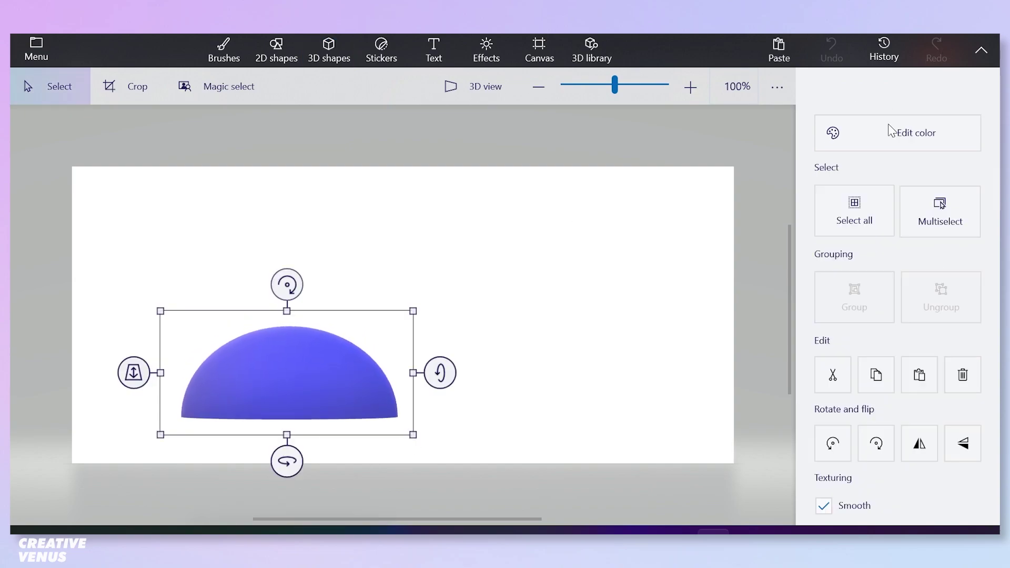
pyautogui.click(868, 138)
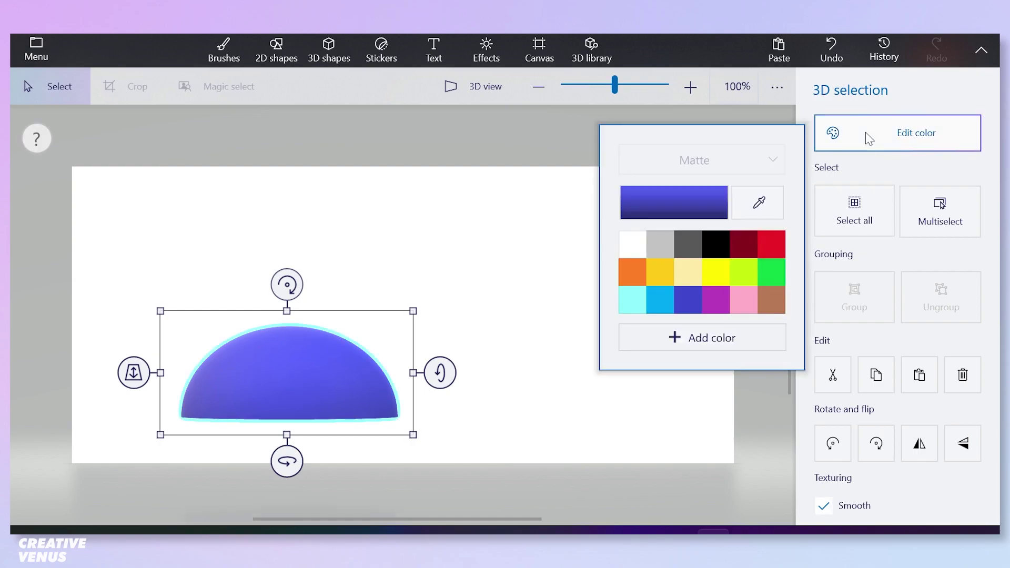
pyautogui.click(657, 308)
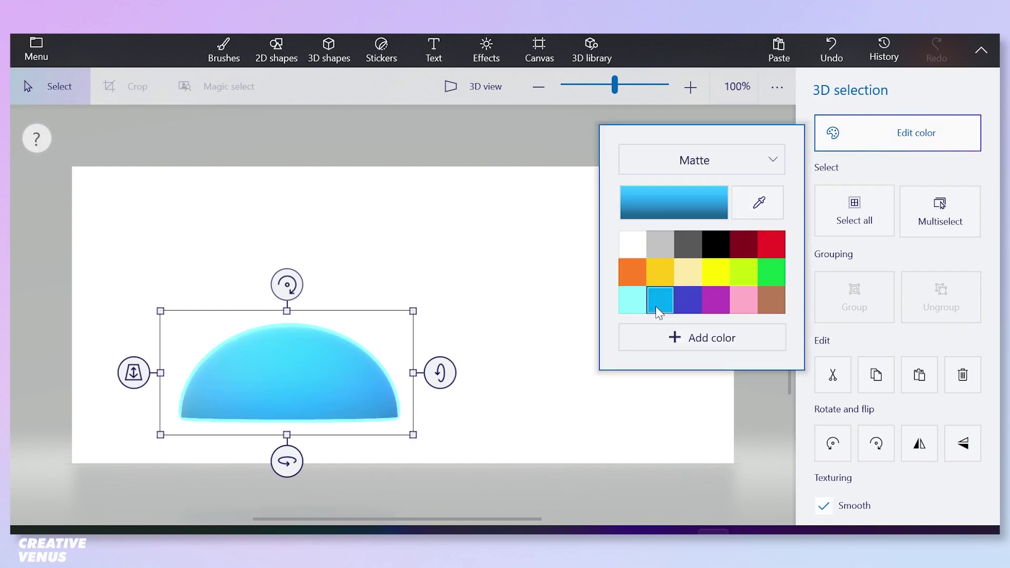
pyautogui.click(341, 401)
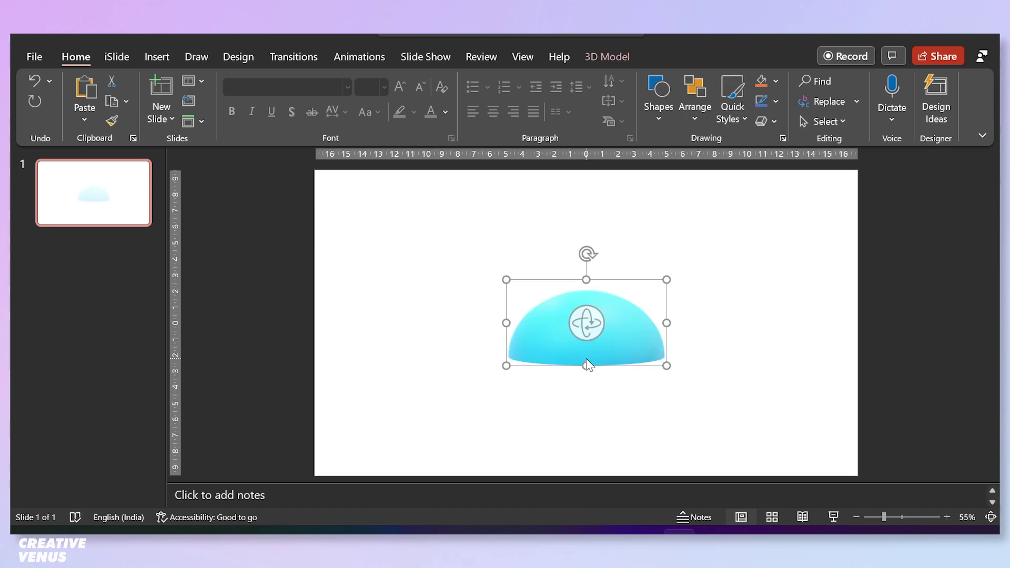
# Tilt the 3D hemisphere into an open bowl and move it lower on the slide
pyautogui.moveTo(585, 319); pyautogui.dragTo(668, 55)
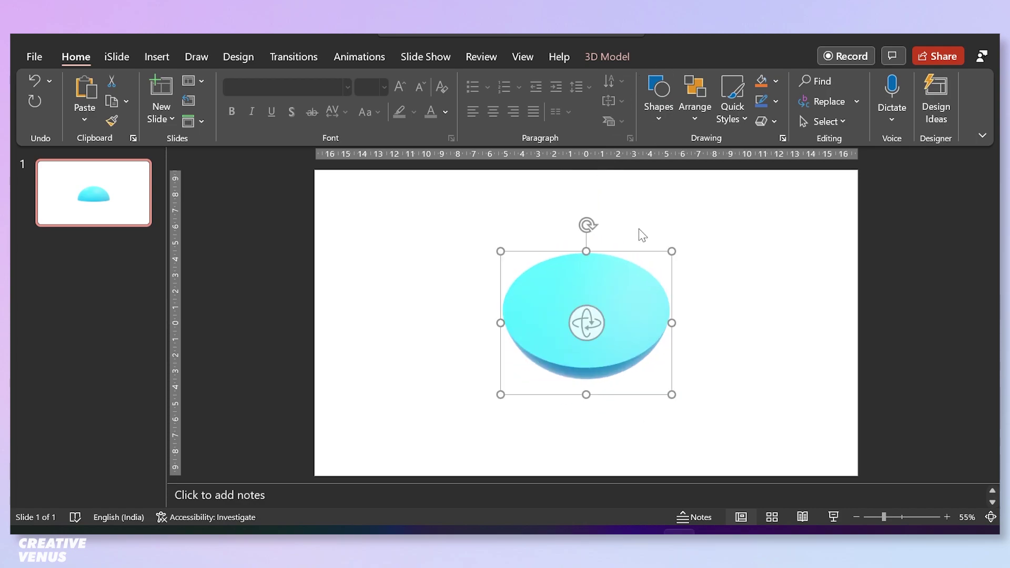
pyautogui.moveTo(589, 328); pyautogui.dragTo(590, 284)
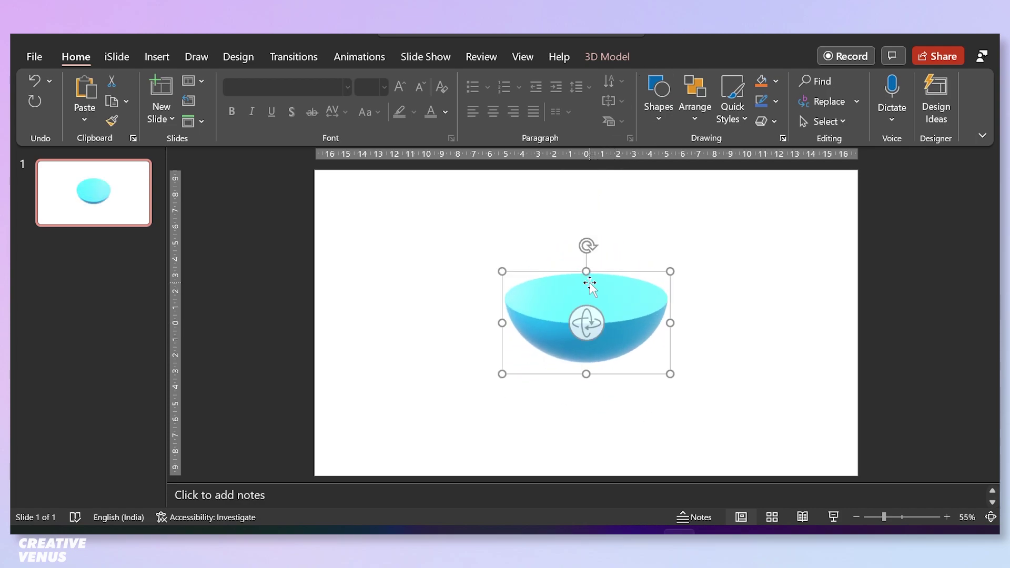
pyautogui.moveTo(629, 330); pyautogui.dragTo(629, 409)
pyautogui.click(812, 361)
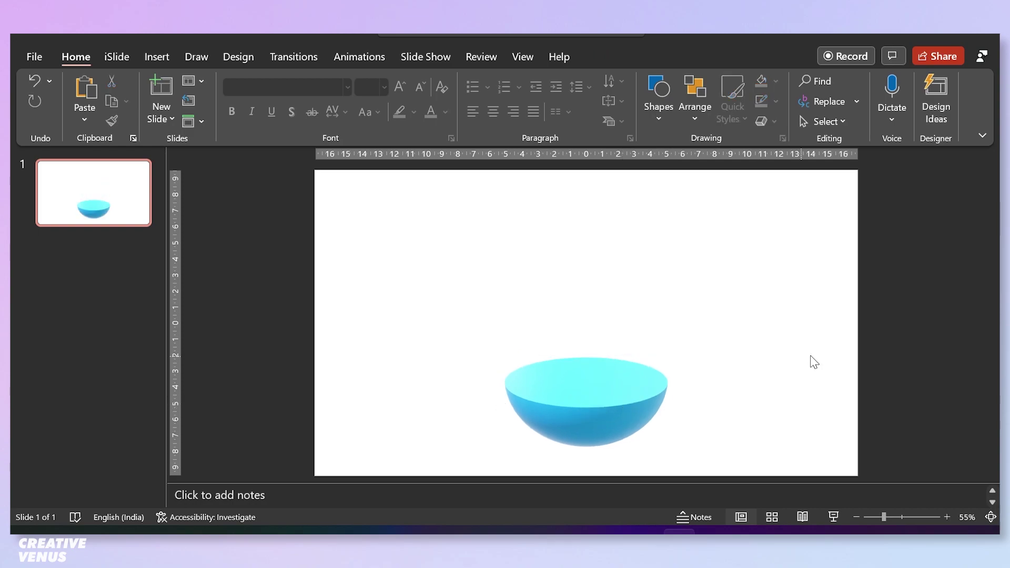
# Give the slide background a Radial gradient fill with direction From Center
pyautogui.click(825, 312)
pyautogui.click(840, 268)
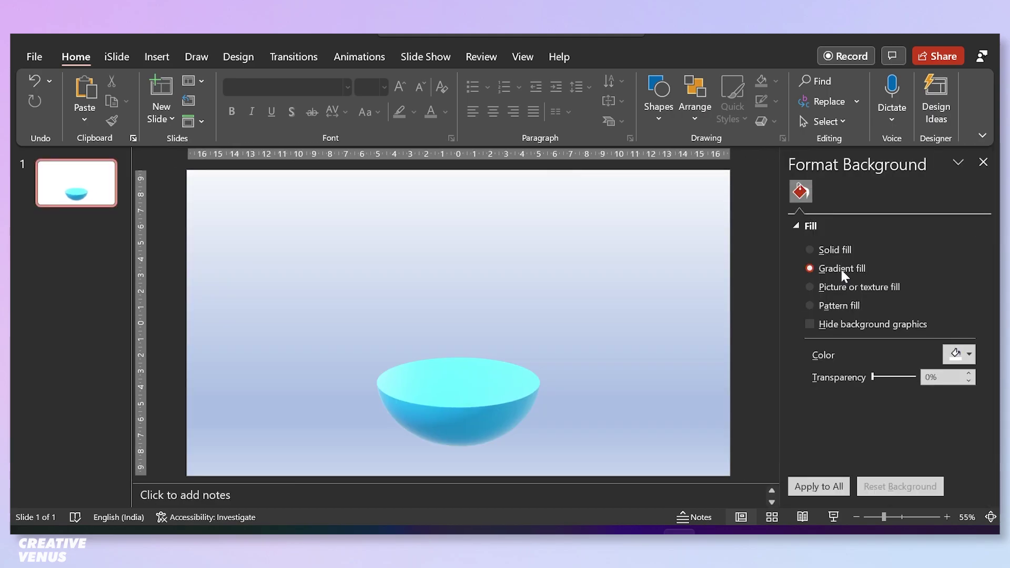
pyautogui.click(950, 384)
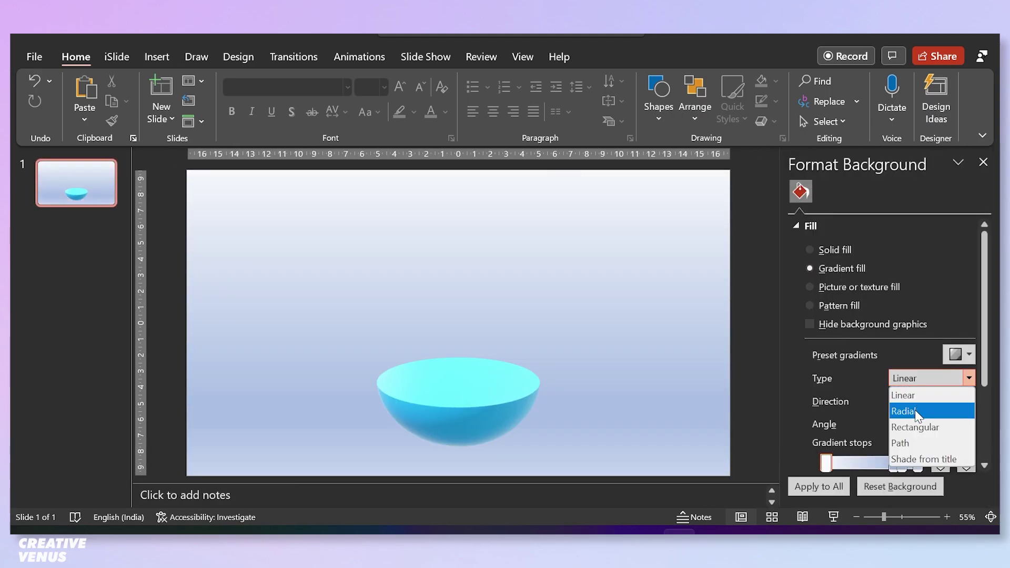
pyautogui.click(914, 409)
pyautogui.click(959, 401)
pyautogui.click(888, 433)
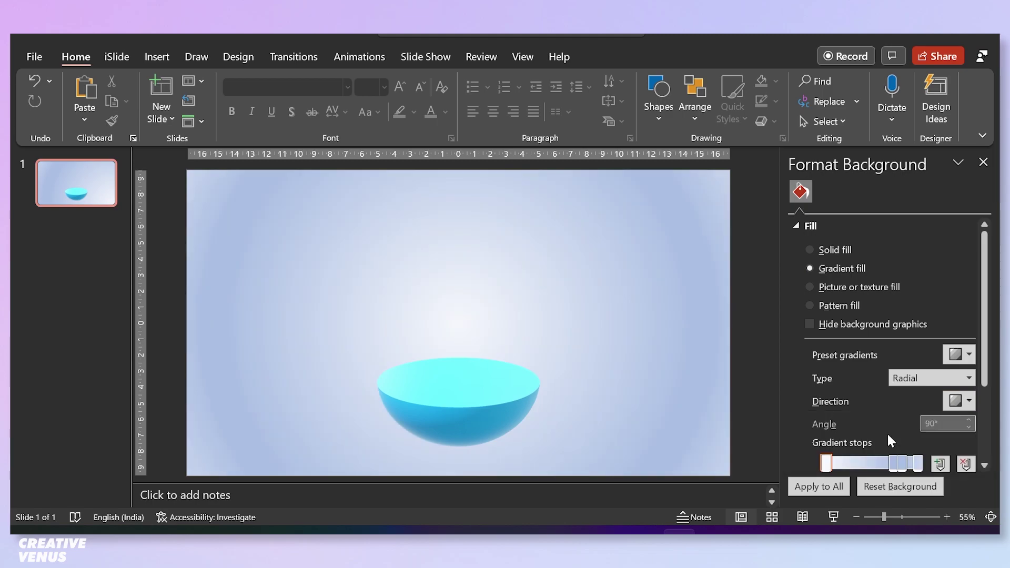
# Remove the middle gradient stops, leaving a softer two-stop gradient
pyautogui.moveTo(985, 329); pyautogui.dragTo(987, 370)
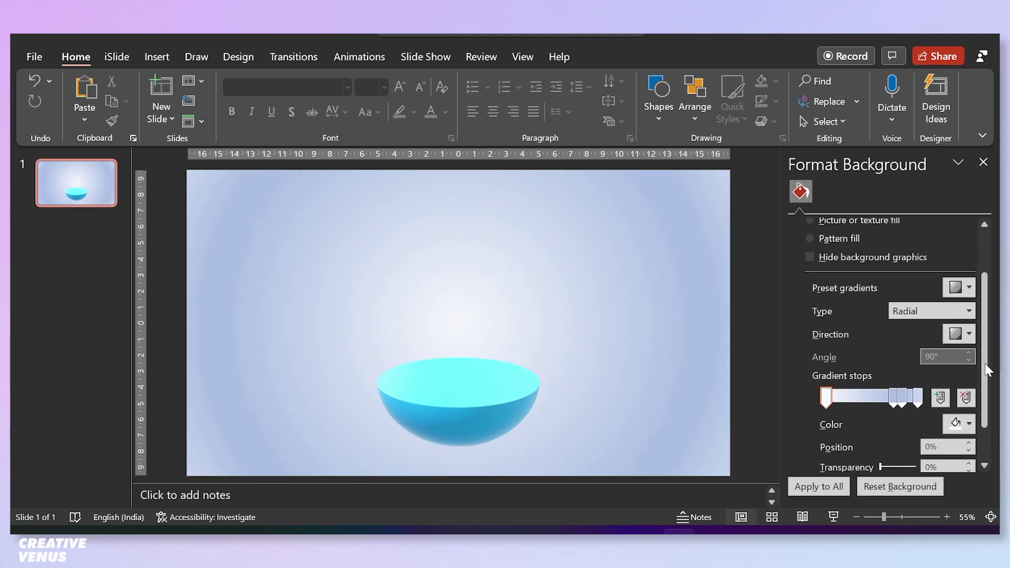
pyautogui.click(894, 396)
pyautogui.click(967, 398)
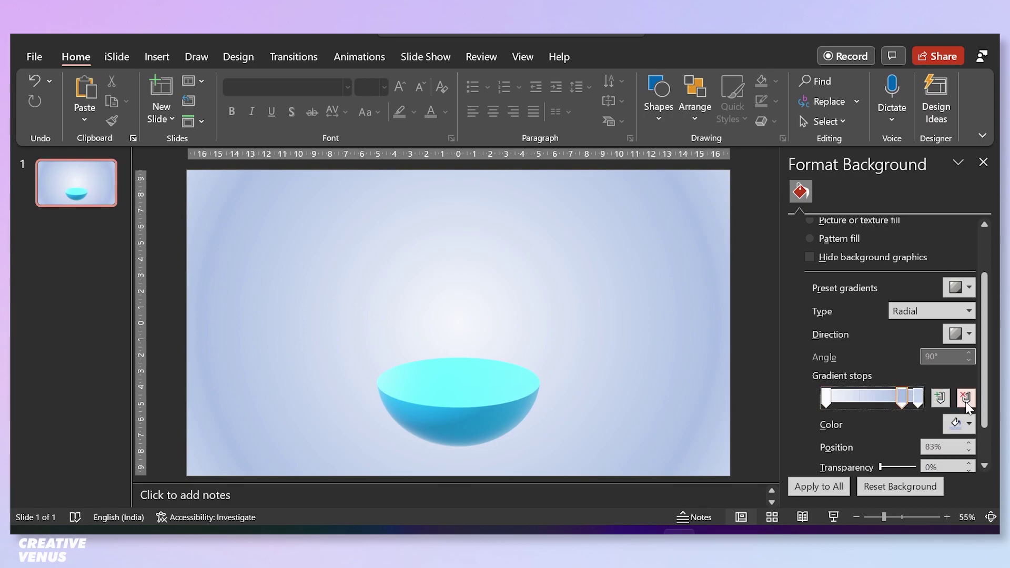
pyautogui.click(967, 398)
pyautogui.click(918, 401)
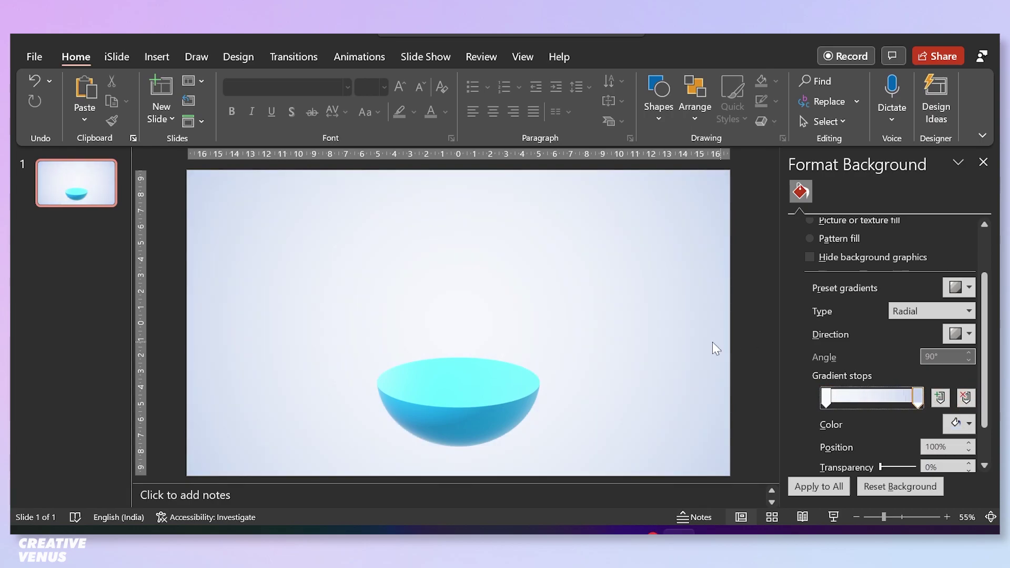
pyautogui.click(637, 349)
# Delete the hemisphere from the Paint 3D canvas
pyautogui.click(469, 388)
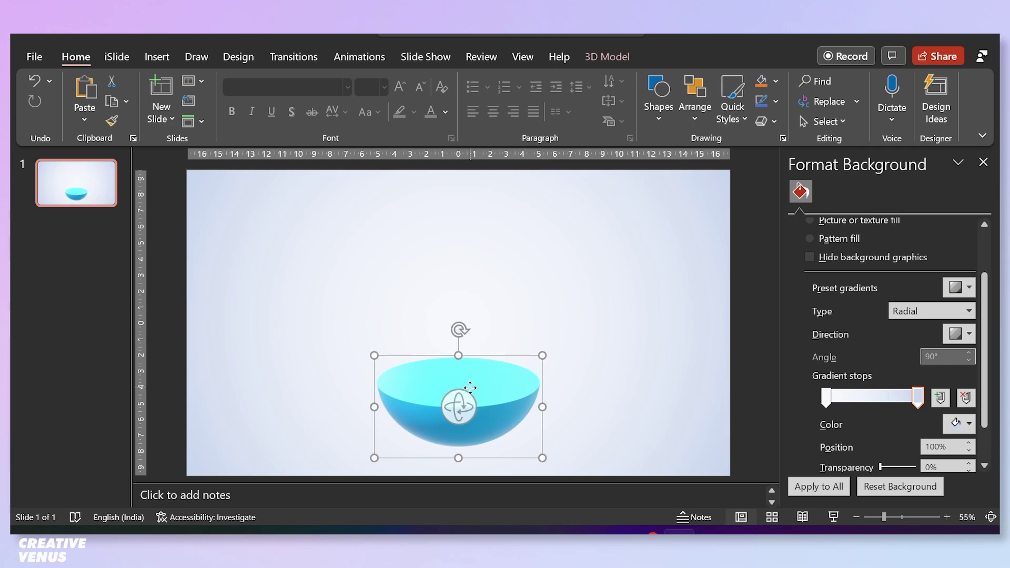
pyautogui.click(587, 373)
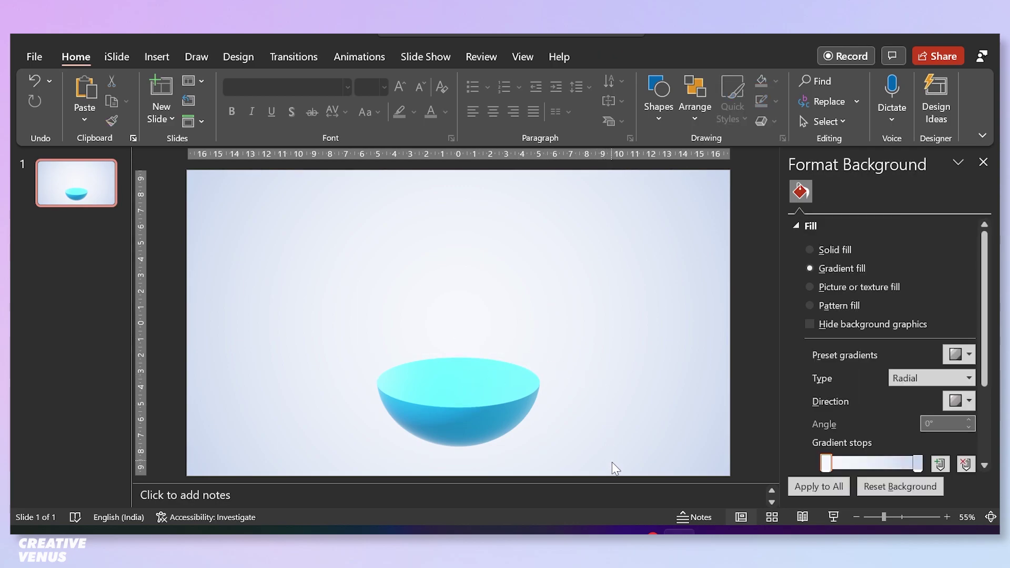
pyautogui.click(713, 532)
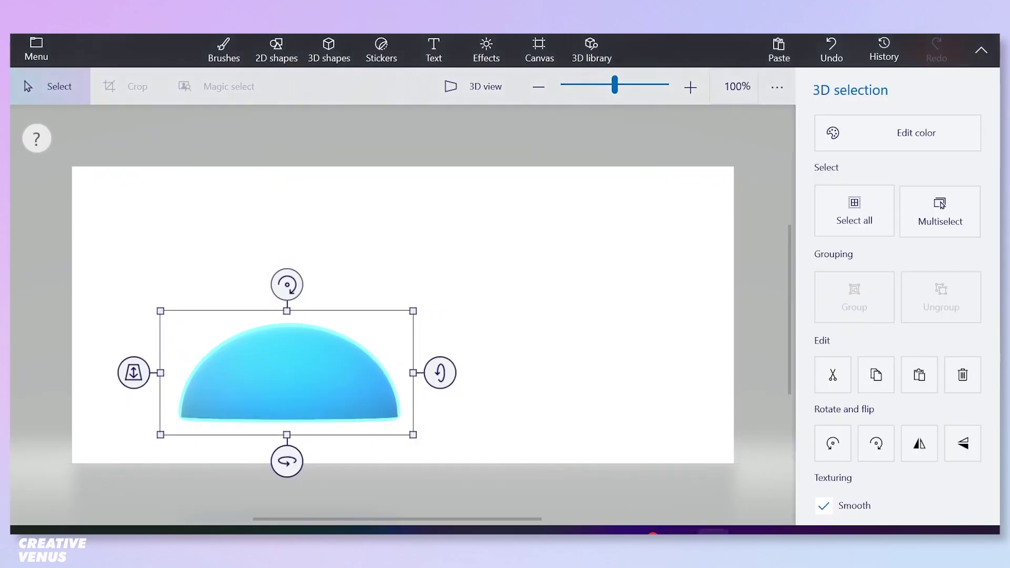
pyautogui.press('Delete')
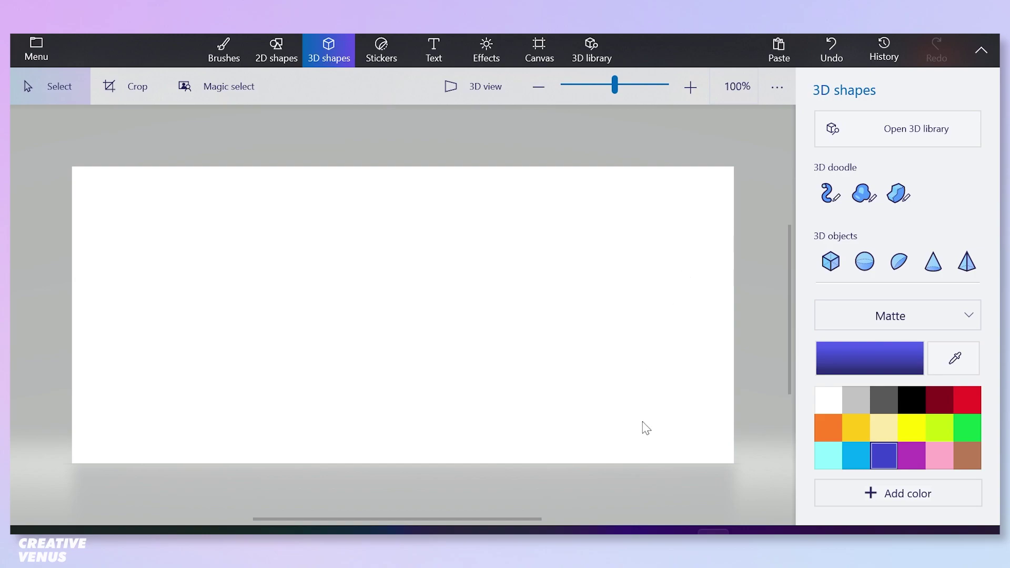
# Draw a 3D cube in the upper middle of the canvas and colour it very light grey
pyautogui.click(835, 268)
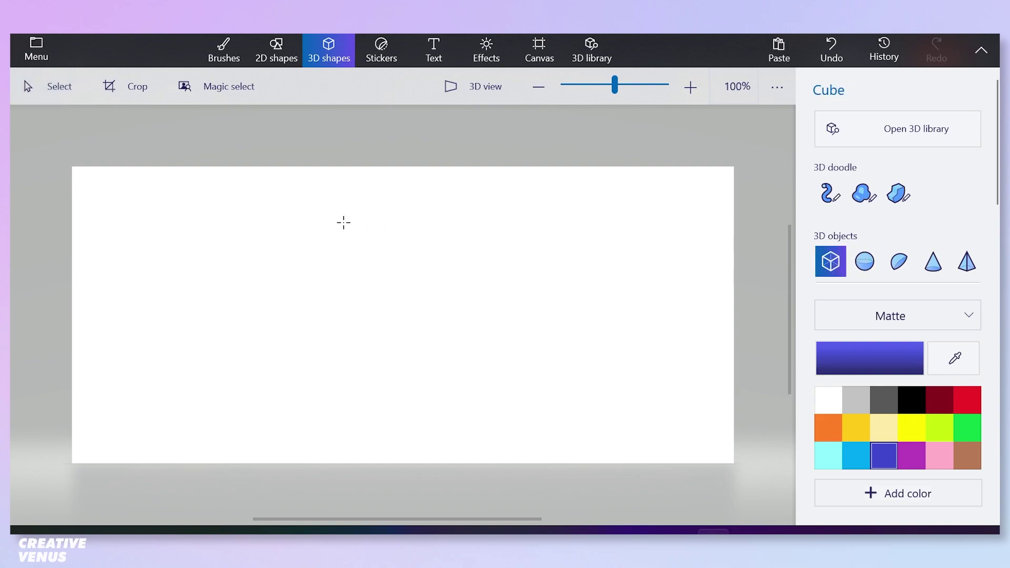
pyautogui.moveTo(343, 223); pyautogui.dragTo(458, 329)
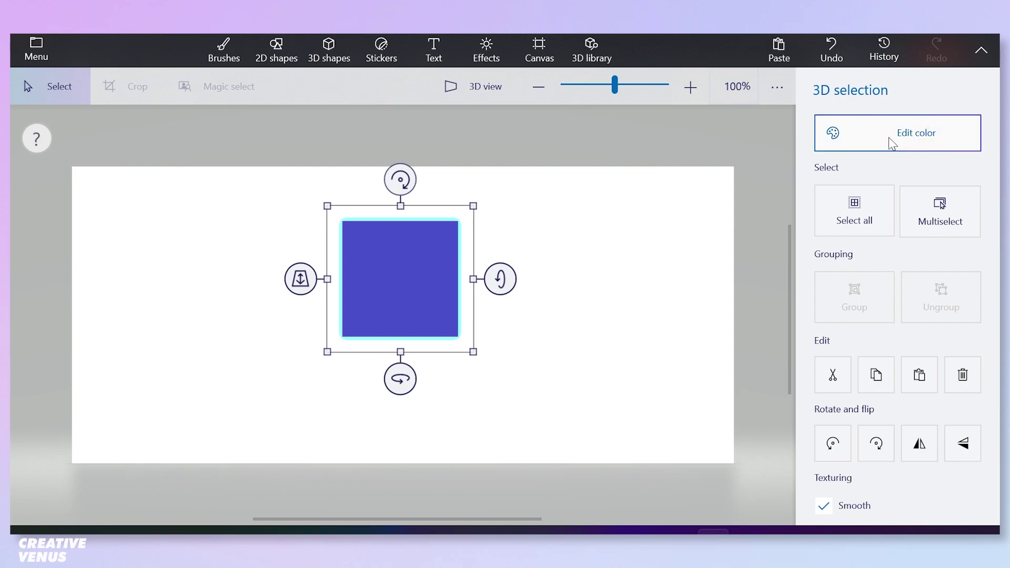
pyautogui.click(893, 143)
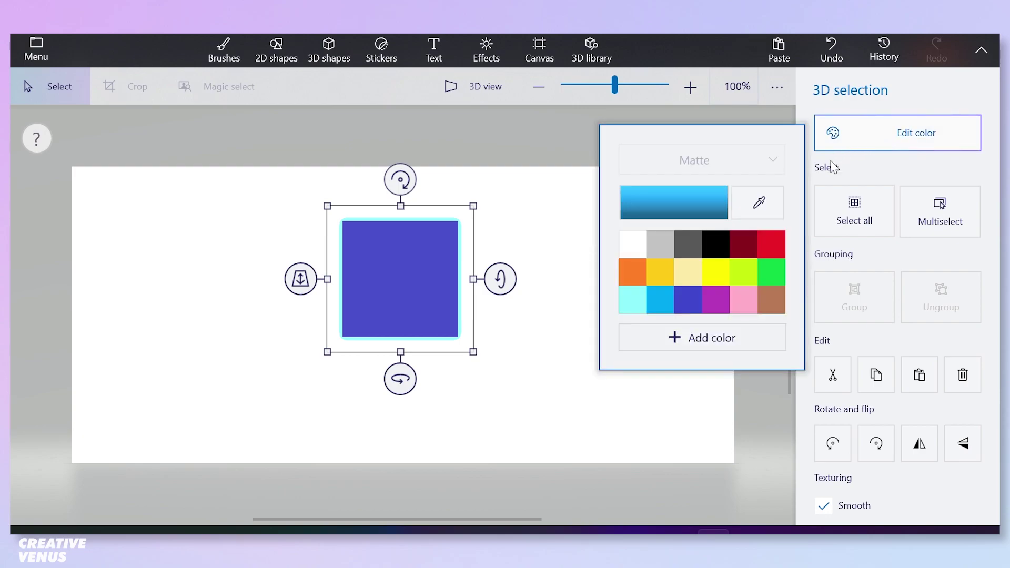
pyautogui.click(716, 215)
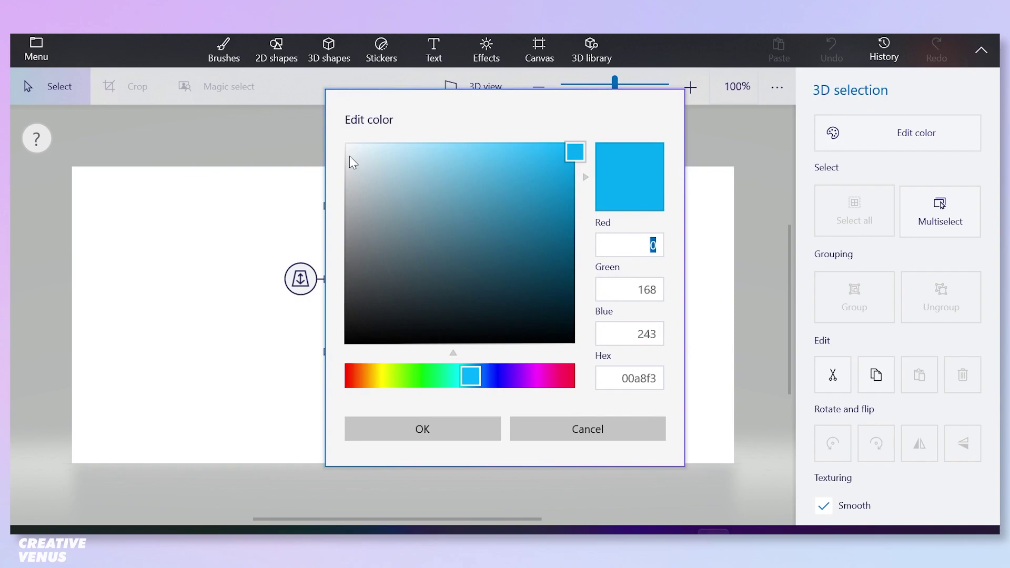
pyautogui.moveTo(349, 156); pyautogui.dragTo(341, 167)
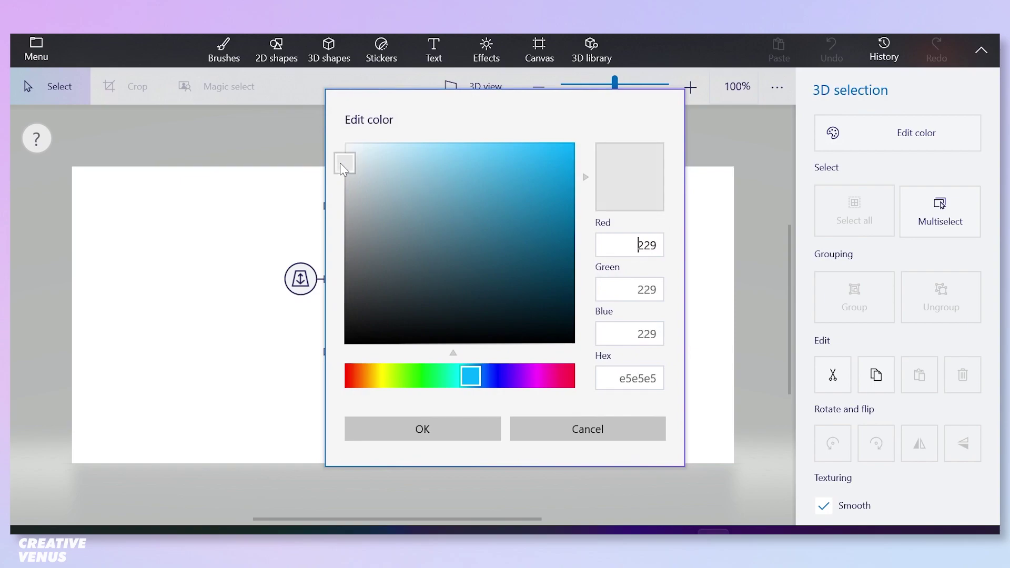
pyautogui.click(457, 431)
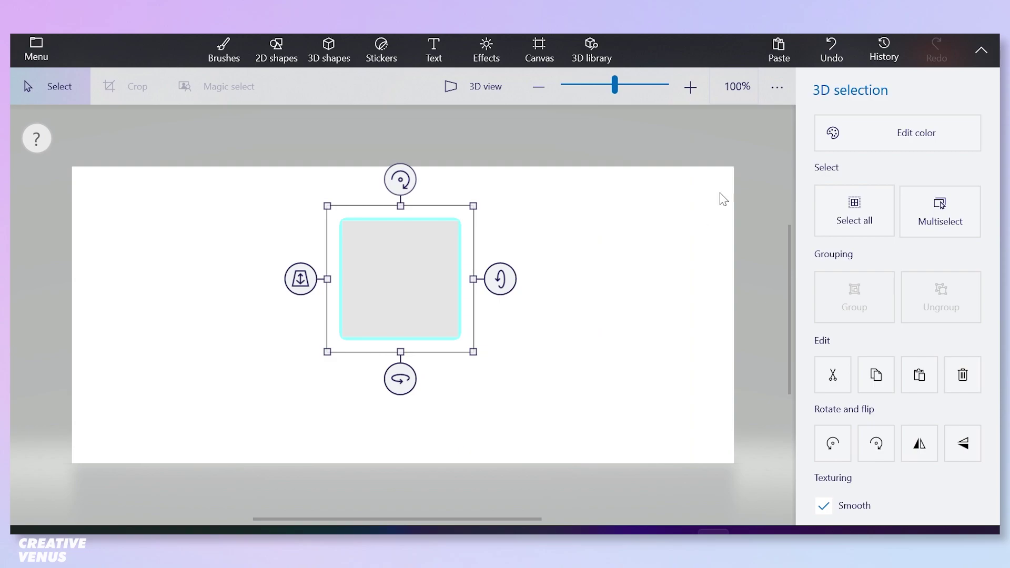
# Give the cube a Polished metal finish and lighten it to near-white grey f6f6f6
pyautogui.click(915, 136)
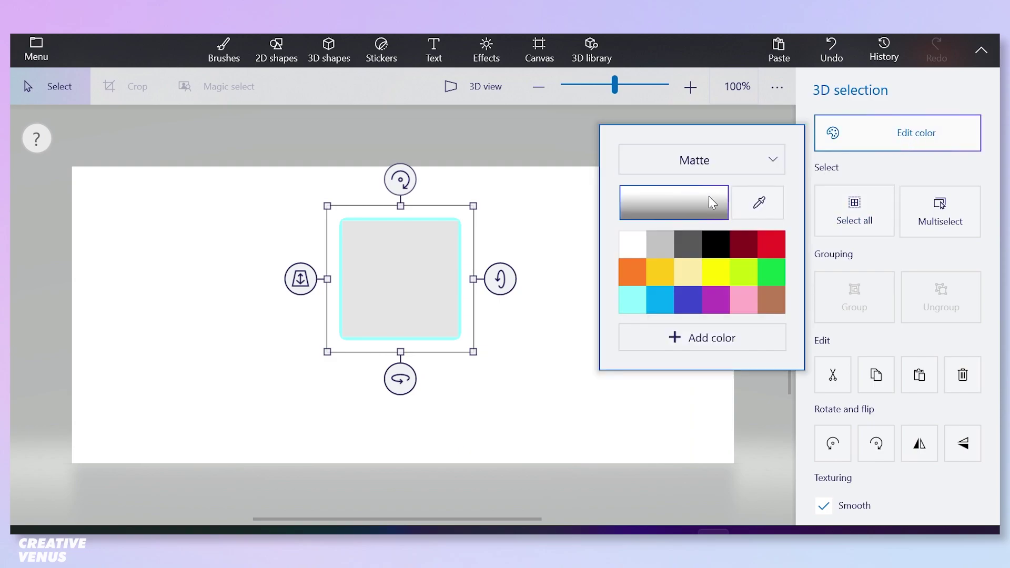
pyautogui.click(736, 172)
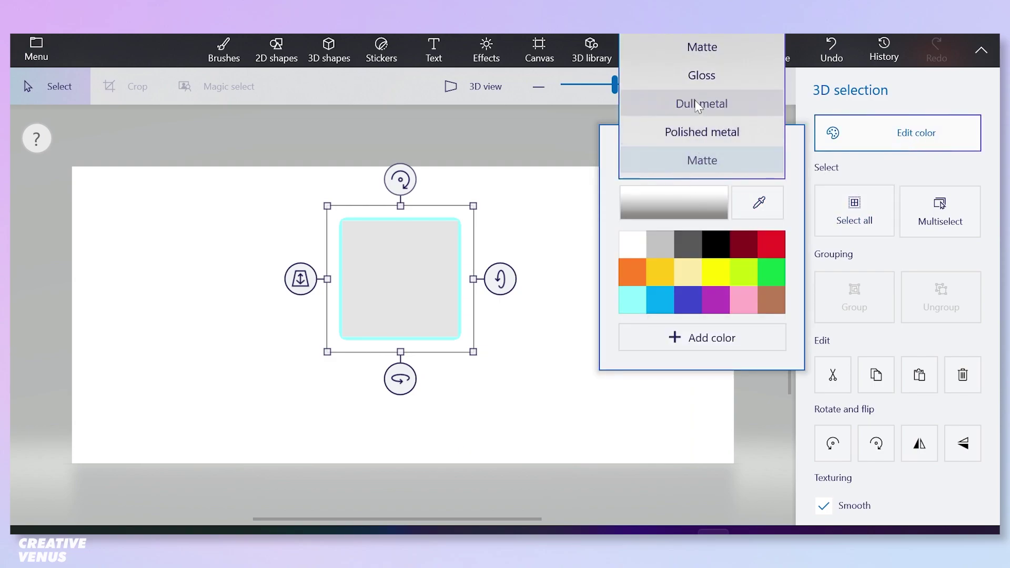
pyautogui.click(695, 132)
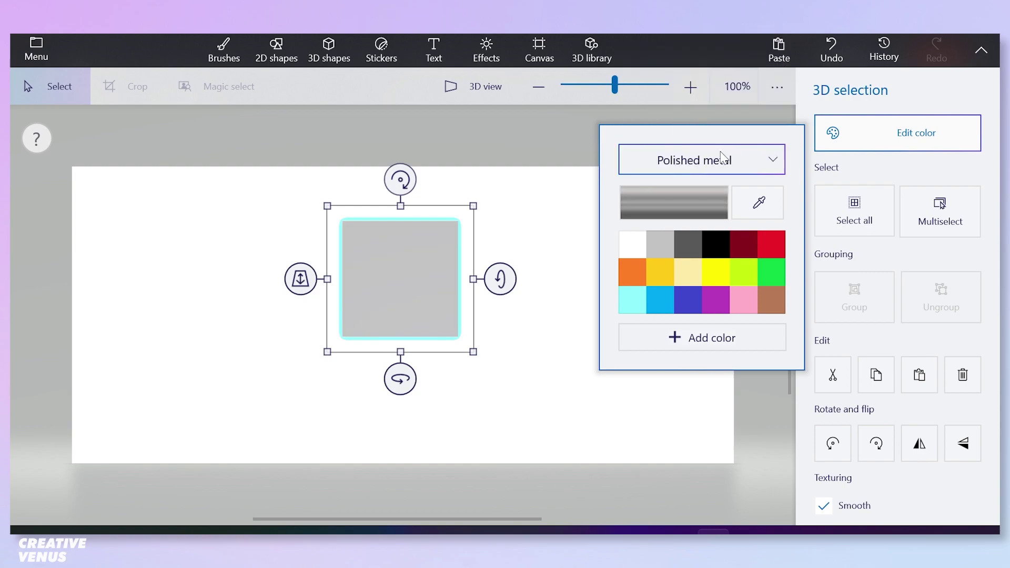
pyautogui.click(654, 216)
pyautogui.moveTo(341, 157); pyautogui.dragTo(343, 153)
pyautogui.click(470, 438)
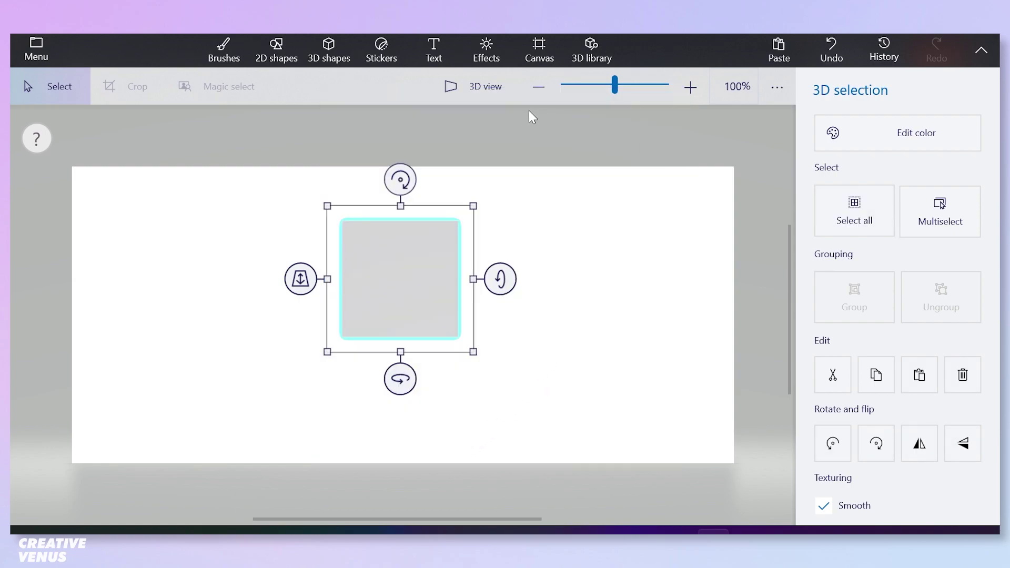
# Try a star sticker on the cube, then delete it
pyautogui.click(382, 52)
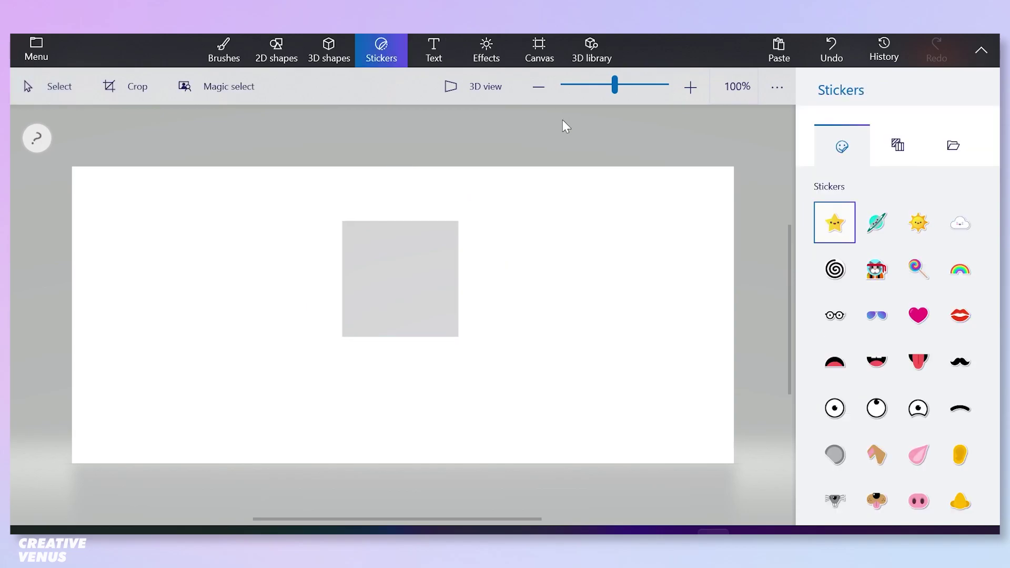
pyautogui.click(415, 262)
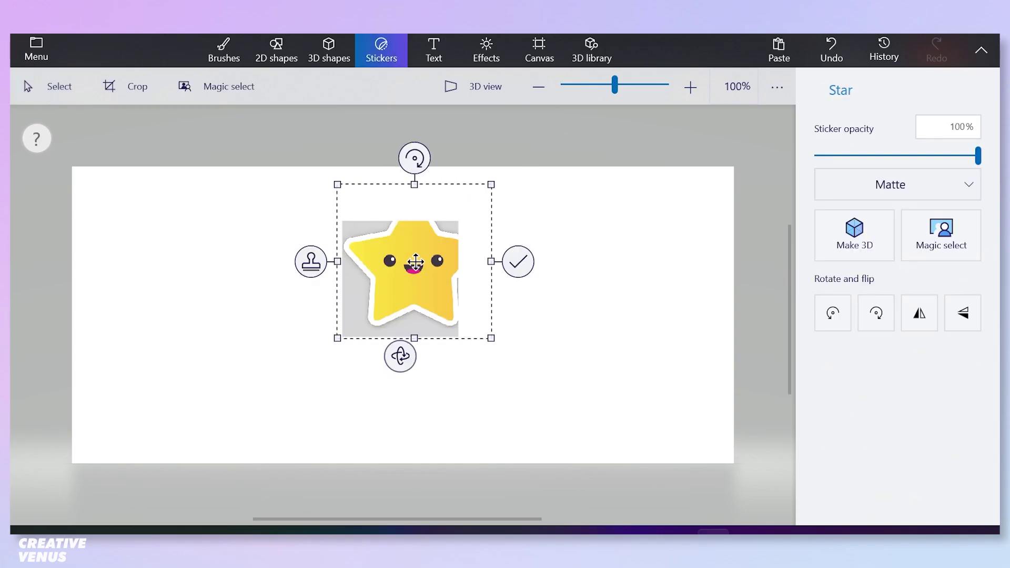
pyautogui.press('Delete')
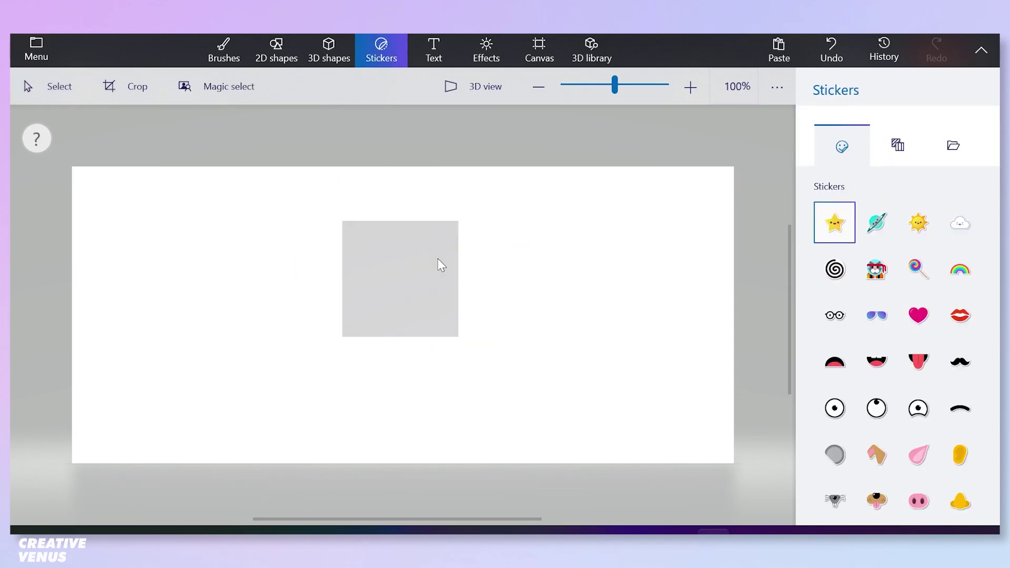
pyautogui.click(329, 53)
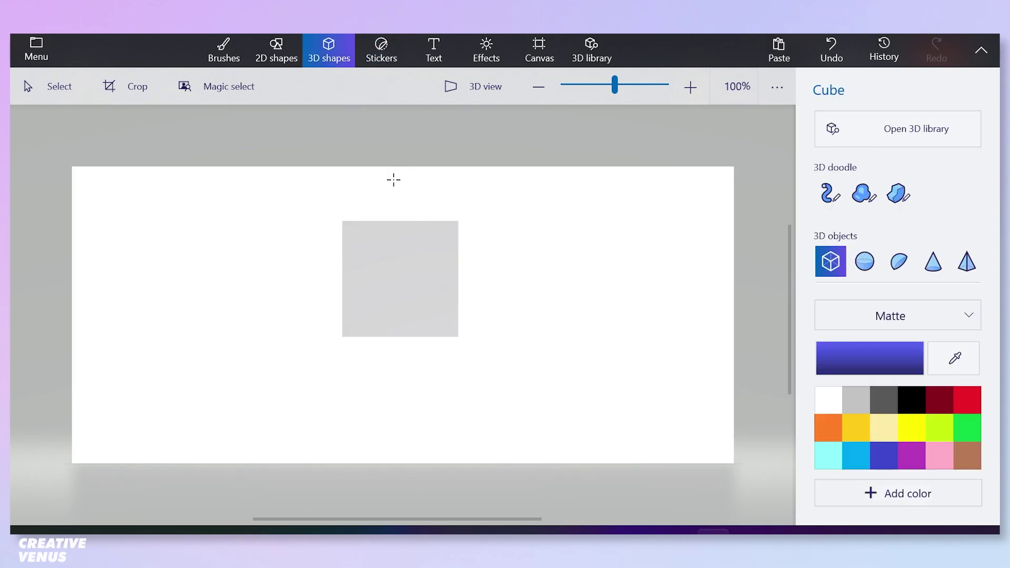
# Move the cube left, then copy and paste a duplicate placed to its right
pyautogui.click(53, 87)
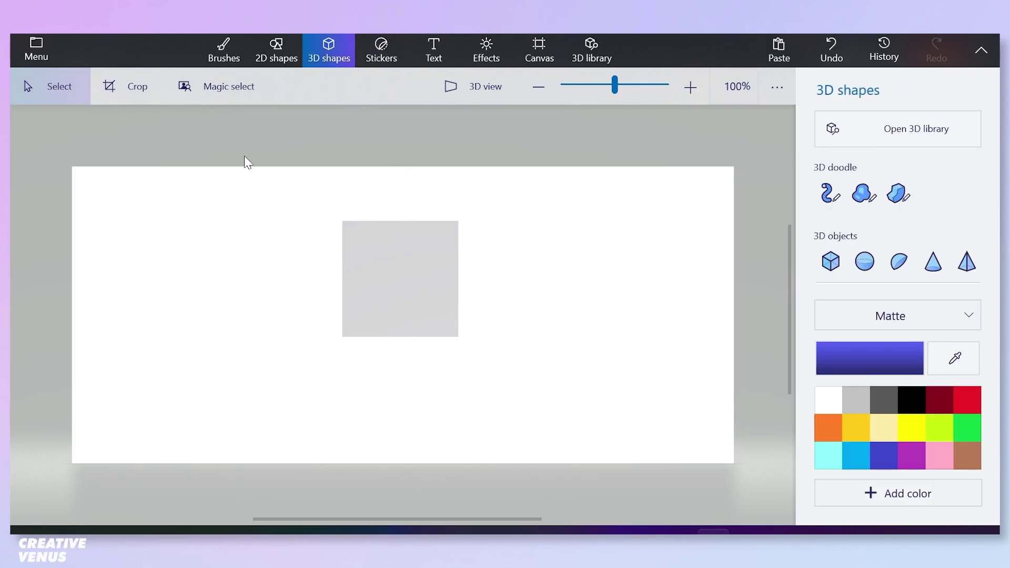
pyautogui.click(408, 256)
pyautogui.moveTo(409, 269); pyautogui.dragTo(317, 301)
pyautogui.press('ctrl')
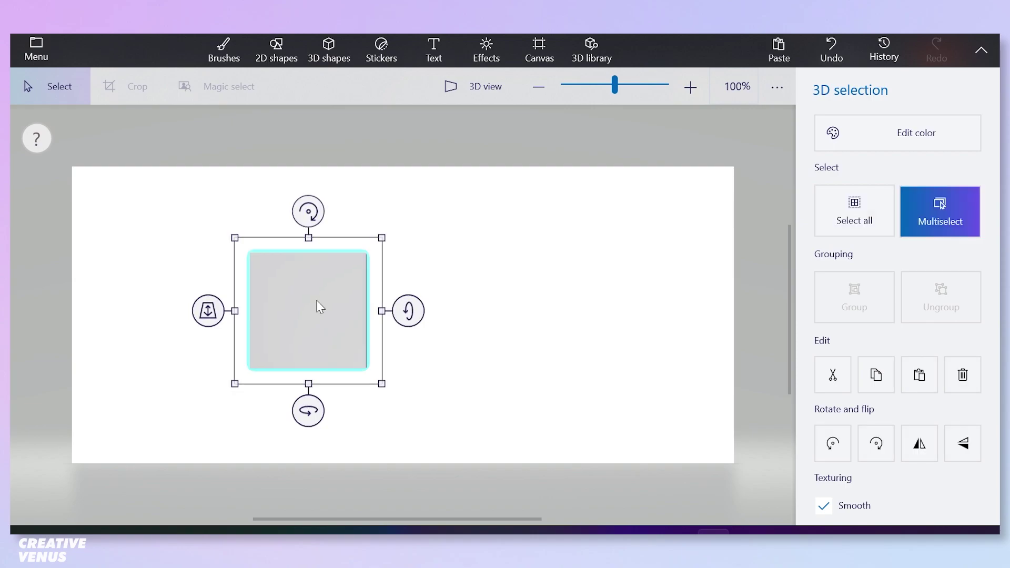
pyautogui.hotkey('ctrl', 'v')
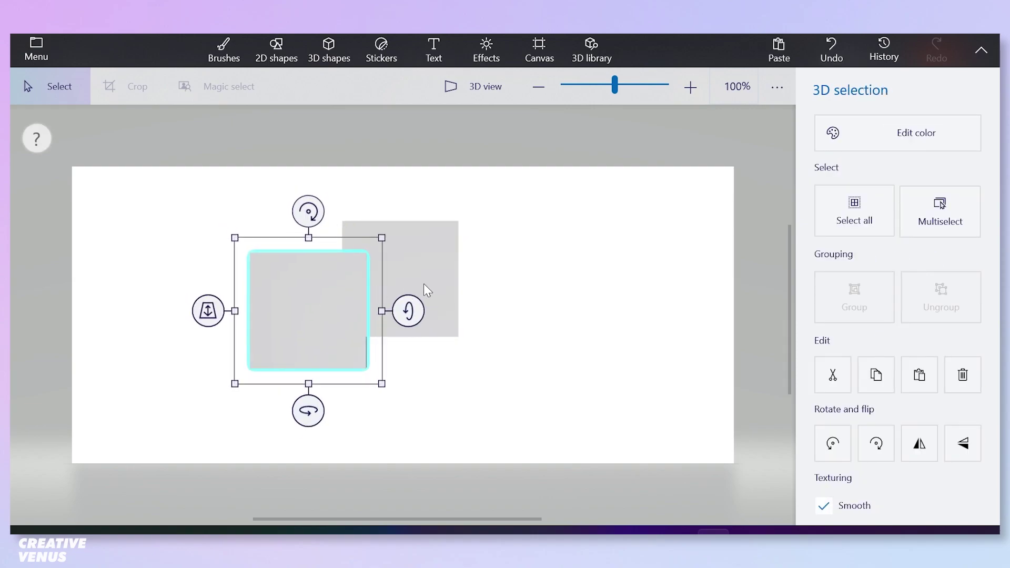
pyautogui.click(431, 284)
pyautogui.moveTo(404, 270); pyautogui.dragTo(507, 289)
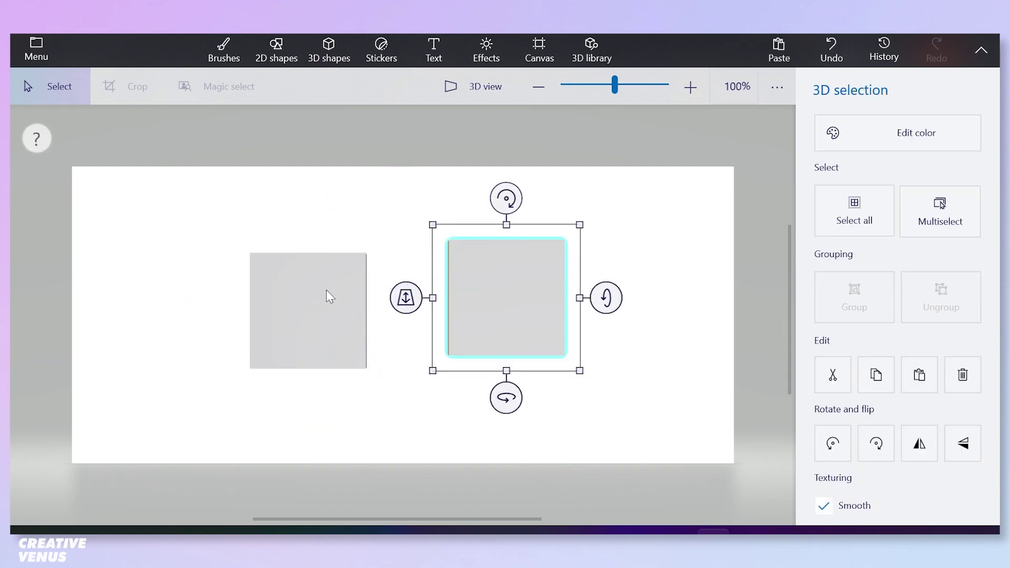
# Add the Facebook image as a custom sticker, shrink it, and stamp it on the right cube
pyautogui.click(381, 46)
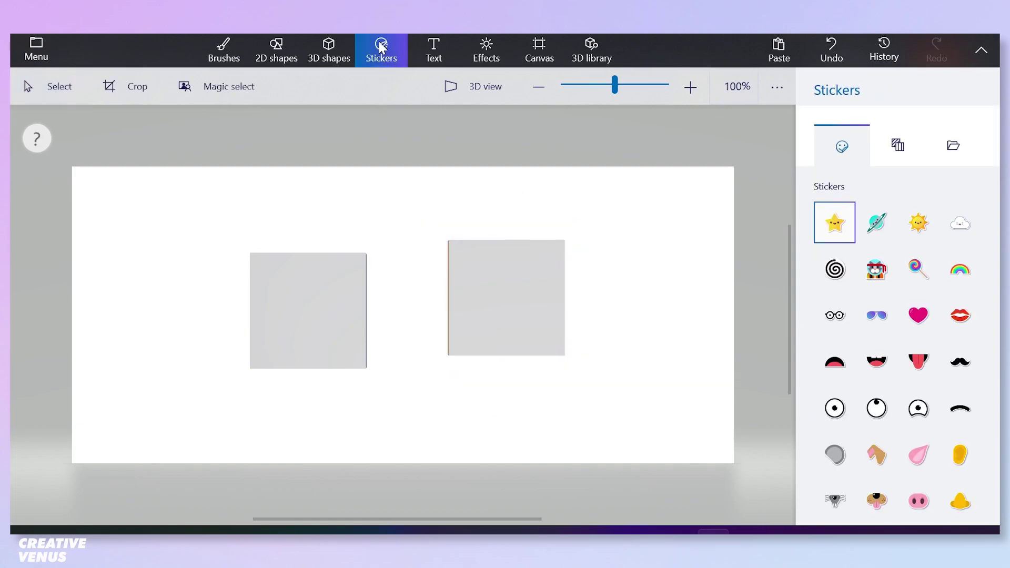
pyautogui.click(953, 148)
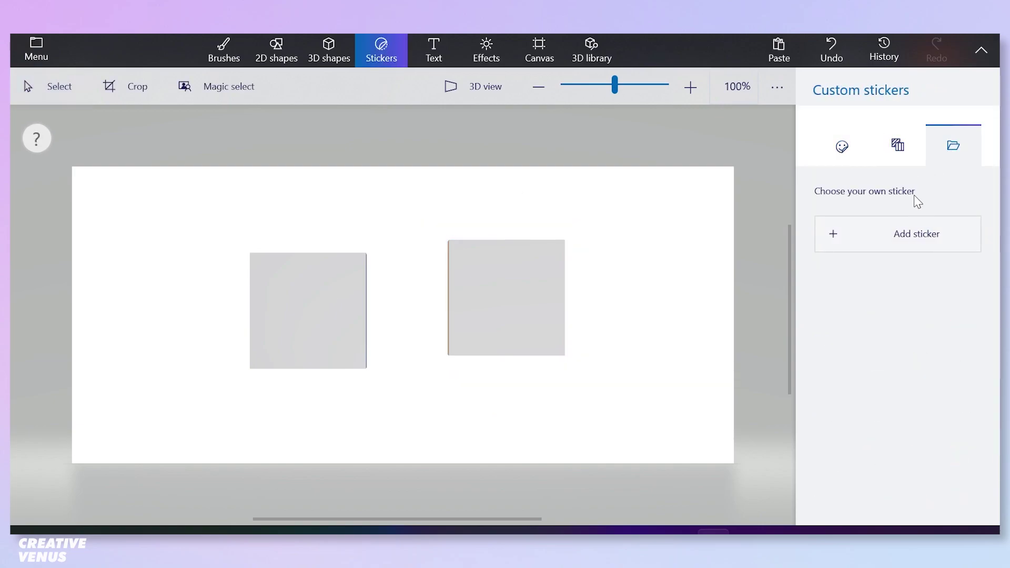
pyautogui.click(914, 225)
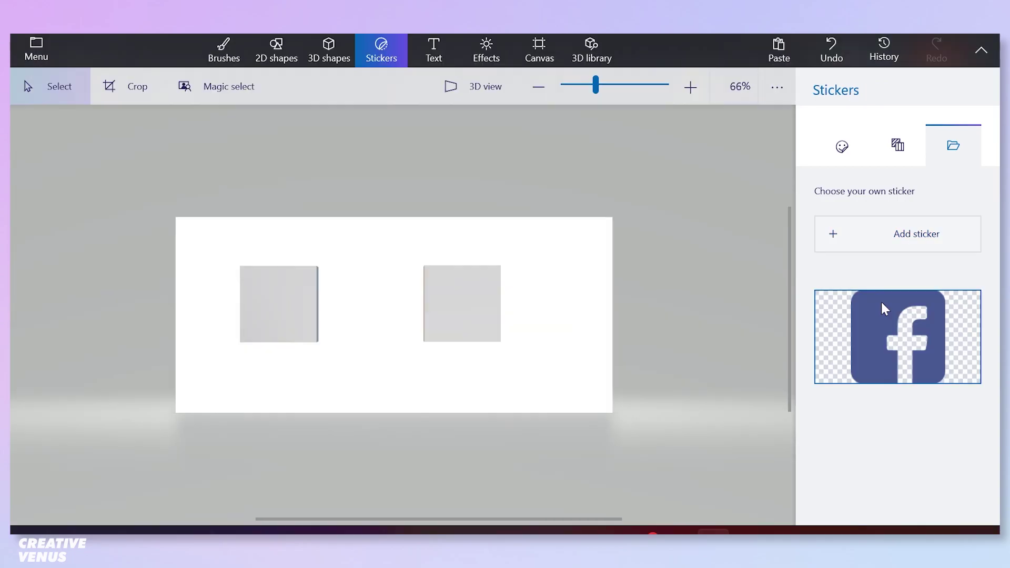
pyautogui.click(881, 301)
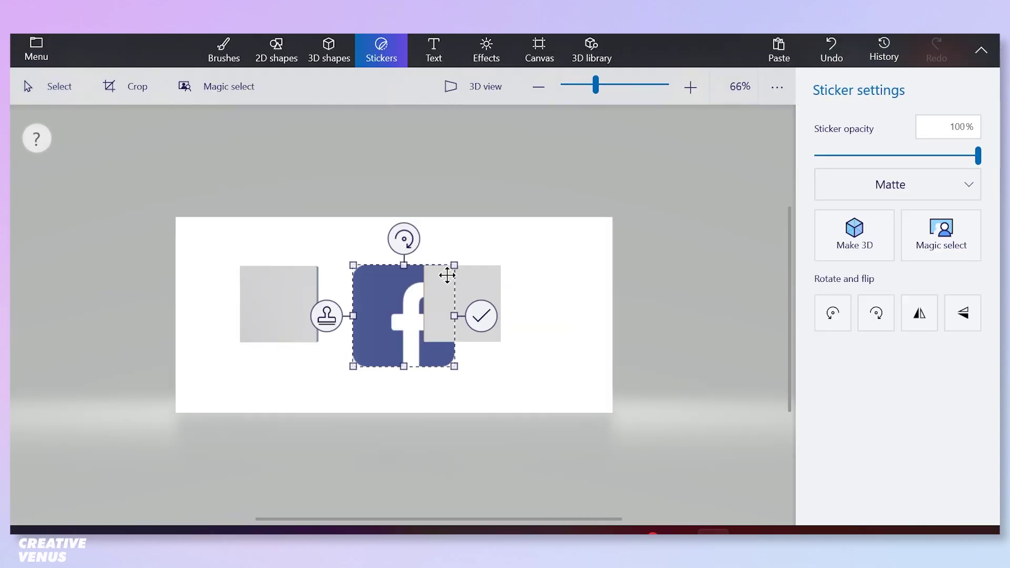
pyautogui.moveTo(454, 265); pyautogui.dragTo(415, 304)
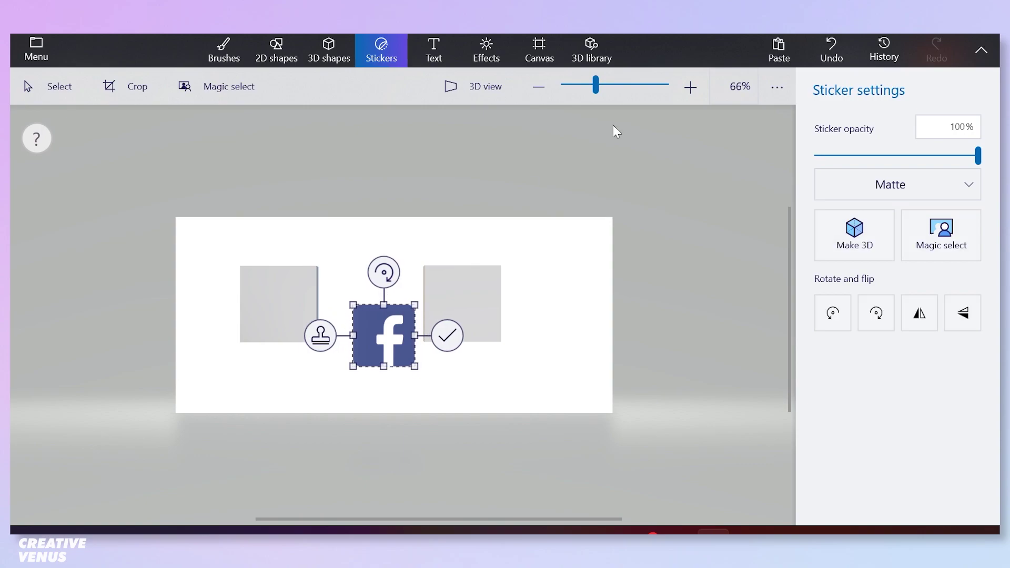
pyautogui.click(772, 90)
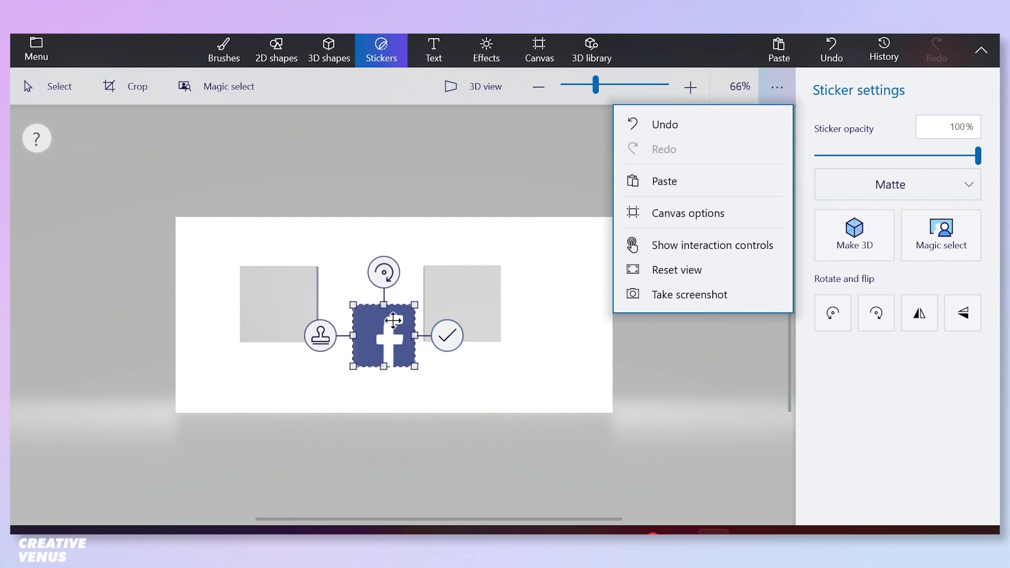
pyautogui.moveTo(386, 320); pyautogui.dragTo(465, 288)
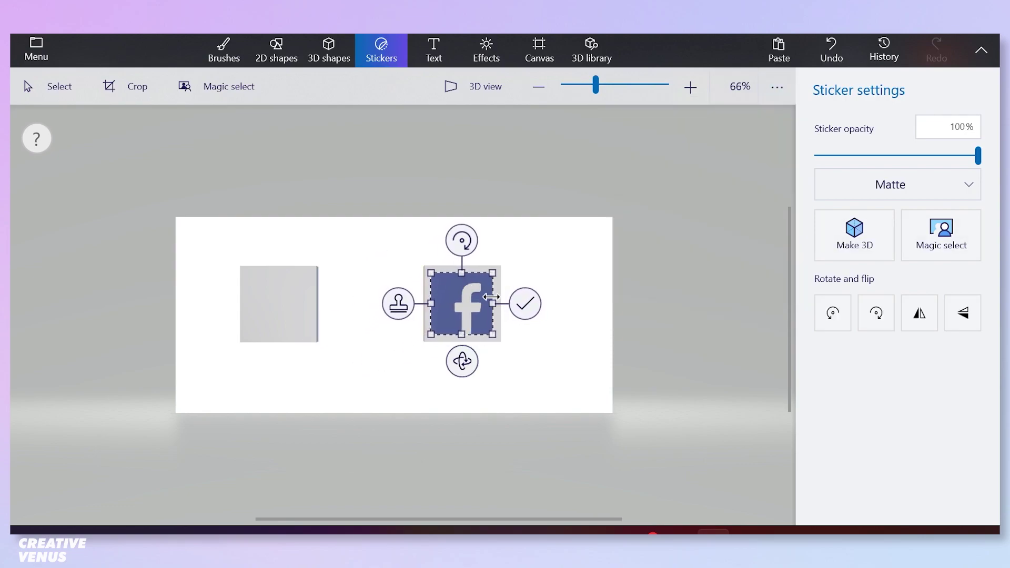
pyautogui.click(524, 305)
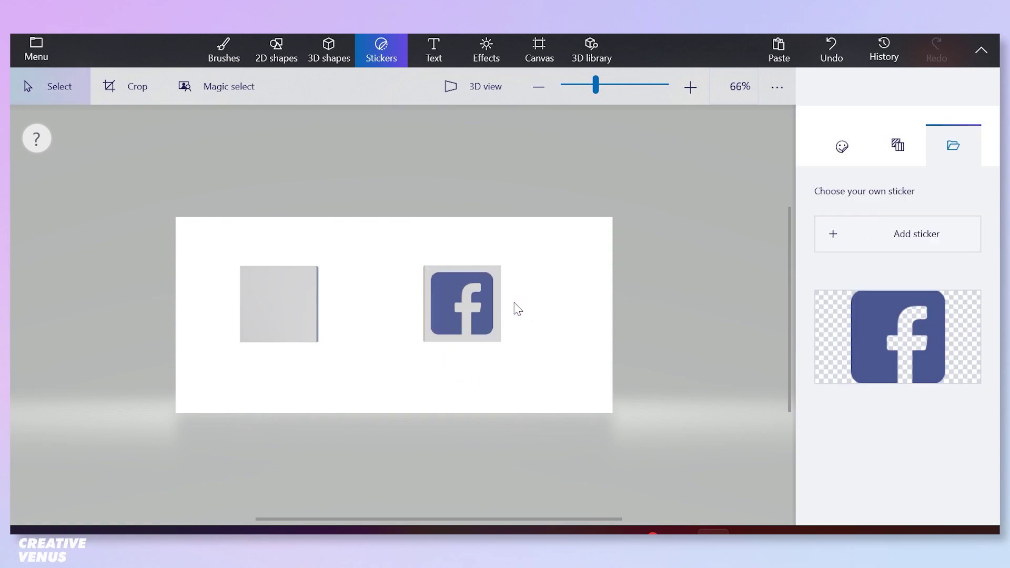
# Rotate the Facebook cube 90° to bring a blank side to the front
pyautogui.click(500, 330)
pyautogui.moveTo(464, 381); pyautogui.dragTo(431, 392)
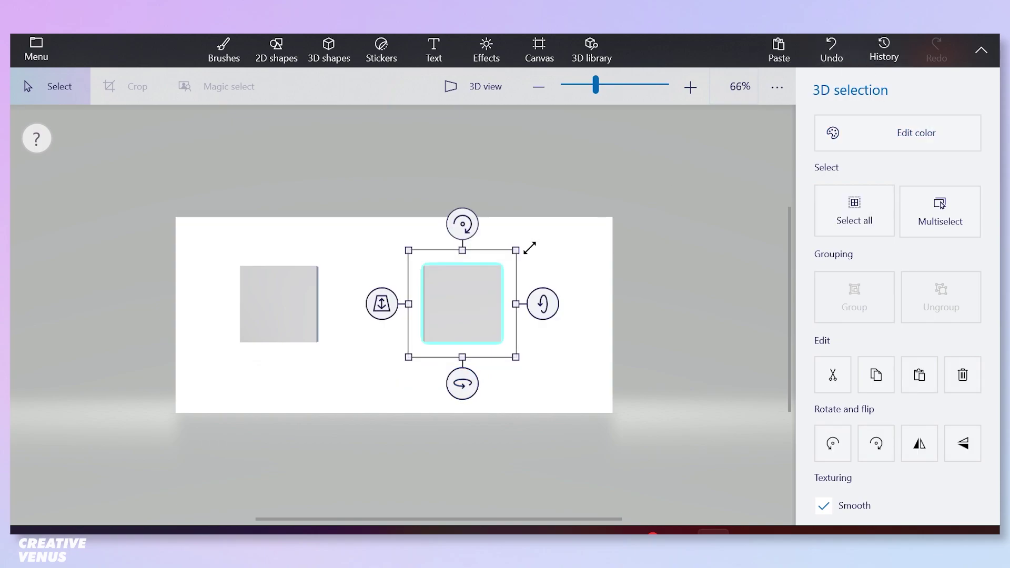
pyautogui.hotkey('ctrl', 'z')
pyautogui.hotkey('ctrl', 'y')
pyautogui.hotkey('ctrl', 'z')
pyautogui.click(497, 280)
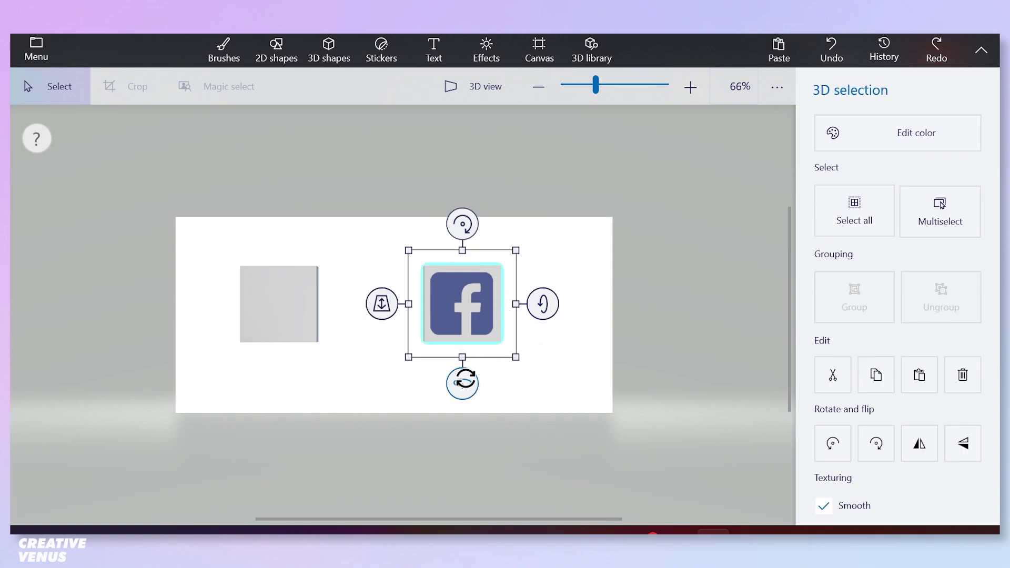
pyautogui.moveTo(466, 379); pyautogui.dragTo(423, 386)
# Stamp a resized Facebook sticker on that side, then turn the cube -90° again
pyautogui.click(383, 48)
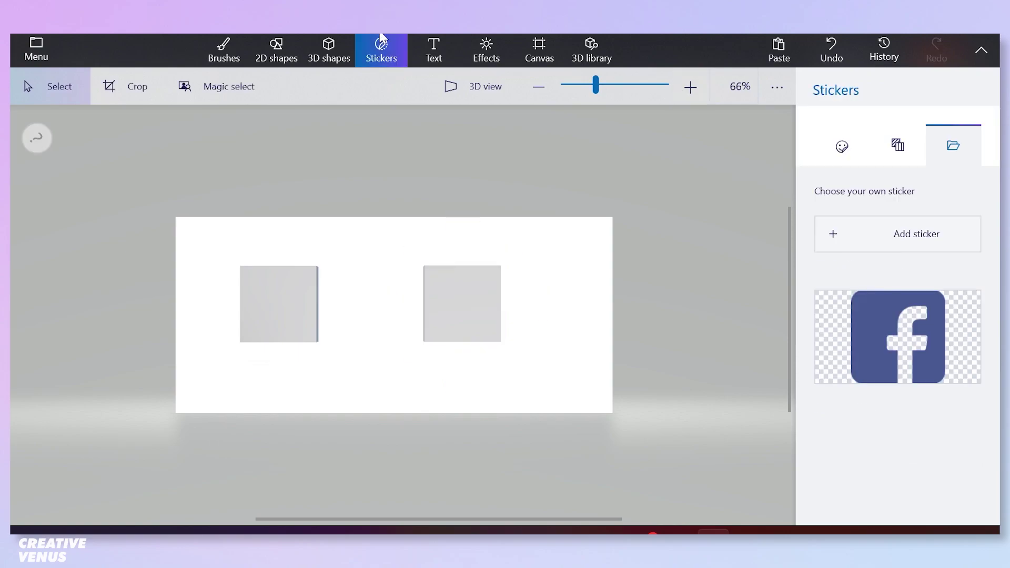
pyautogui.click(903, 340)
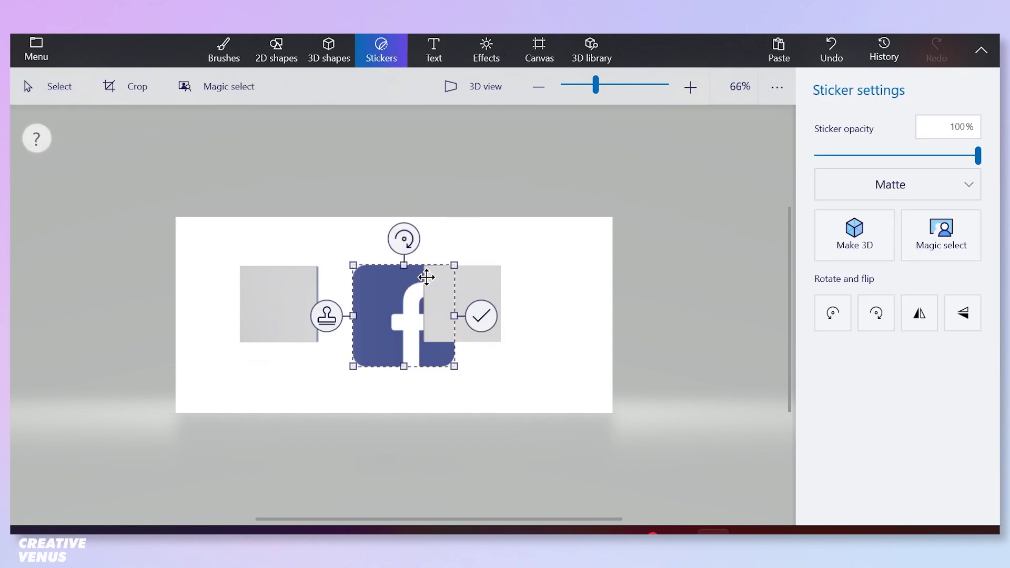
pyautogui.moveTo(455, 266); pyautogui.dragTo(457, 289)
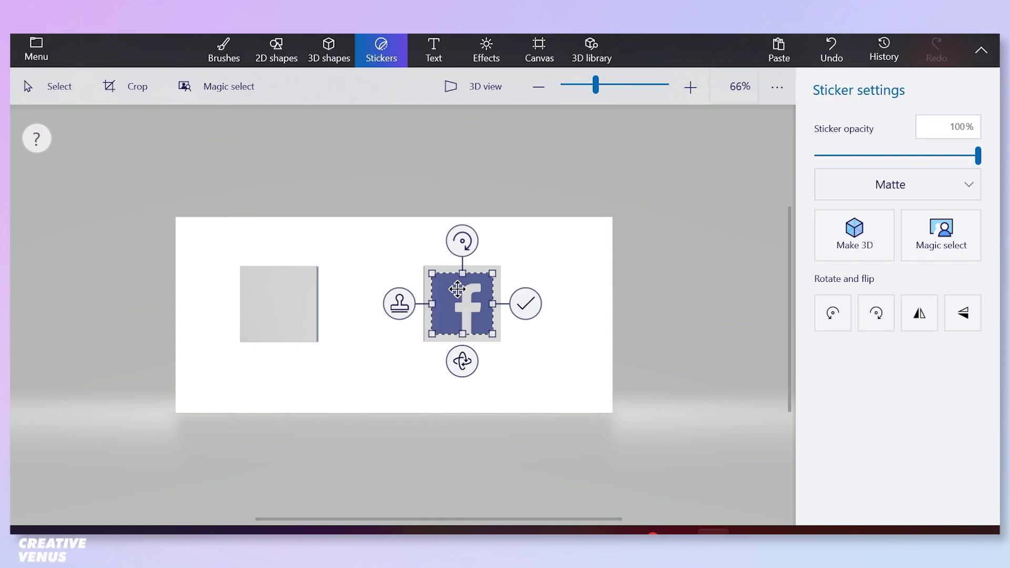
pyautogui.click(526, 305)
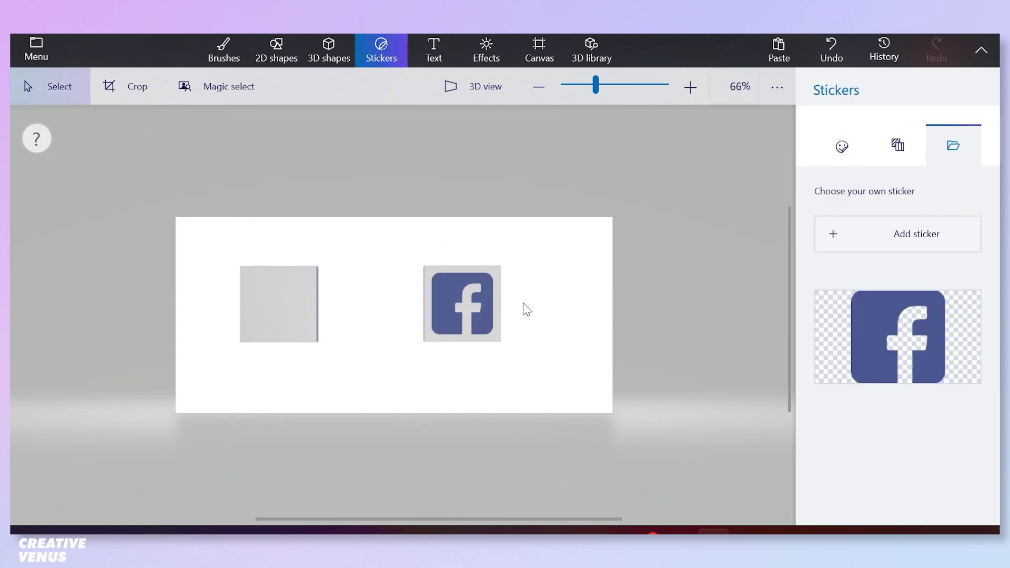
pyautogui.click(483, 322)
pyautogui.moveTo(462, 387); pyautogui.dragTo(420, 385)
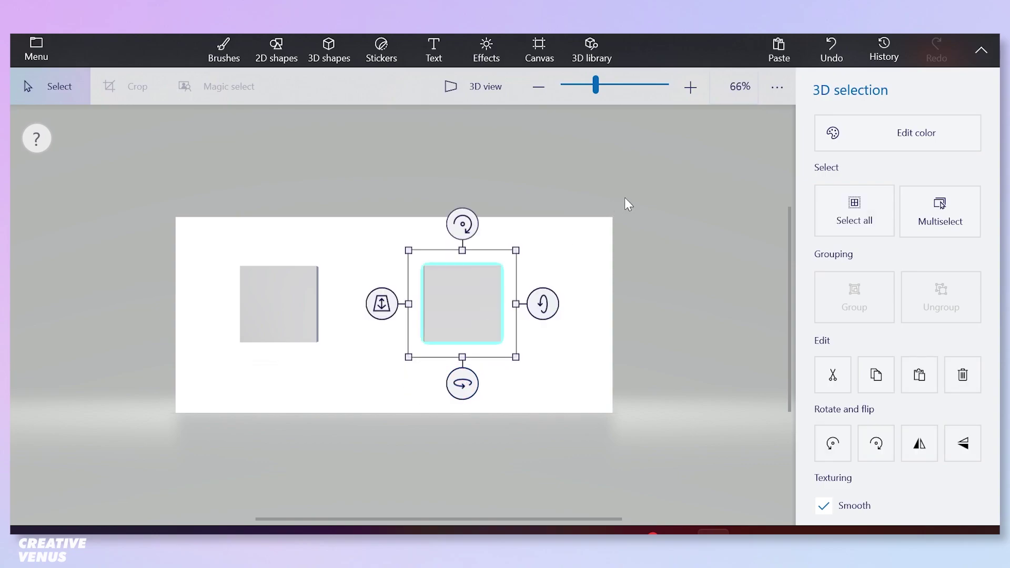
# Stamp a shrunken Facebook sticker on the current blank face, then turn the cube to another side
pyautogui.click(376, 57)
pyautogui.click(860, 313)
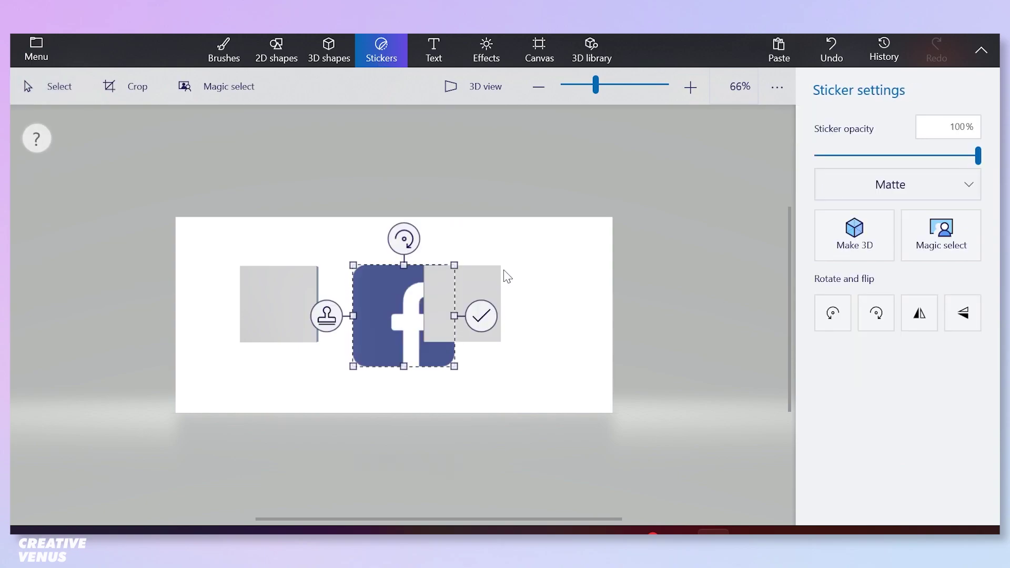
pyautogui.moveTo(450, 261); pyautogui.dragTo(453, 289)
pyautogui.click(521, 304)
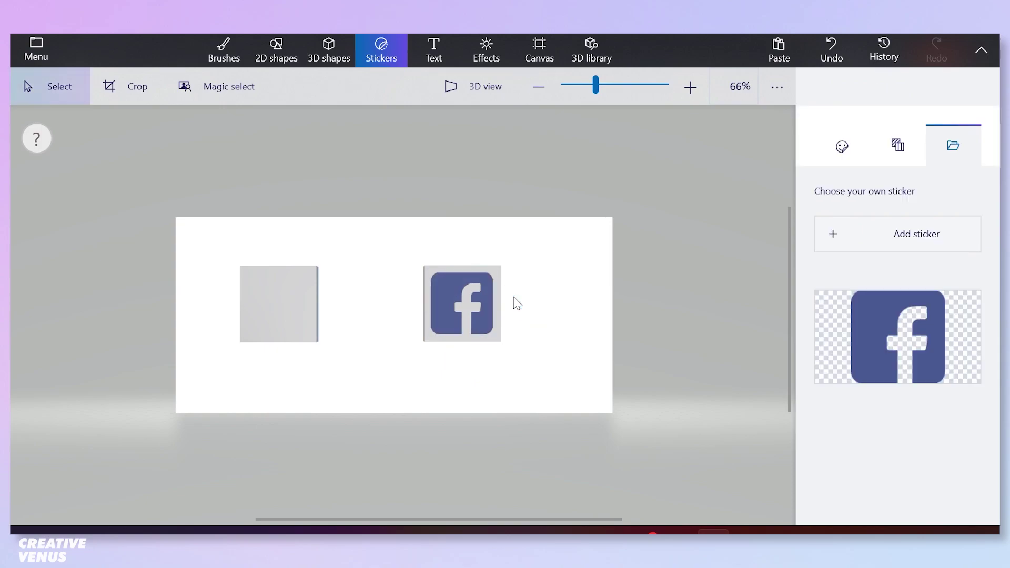
pyautogui.click(482, 338)
pyautogui.moveTo(462, 384); pyautogui.dragTo(430, 376)
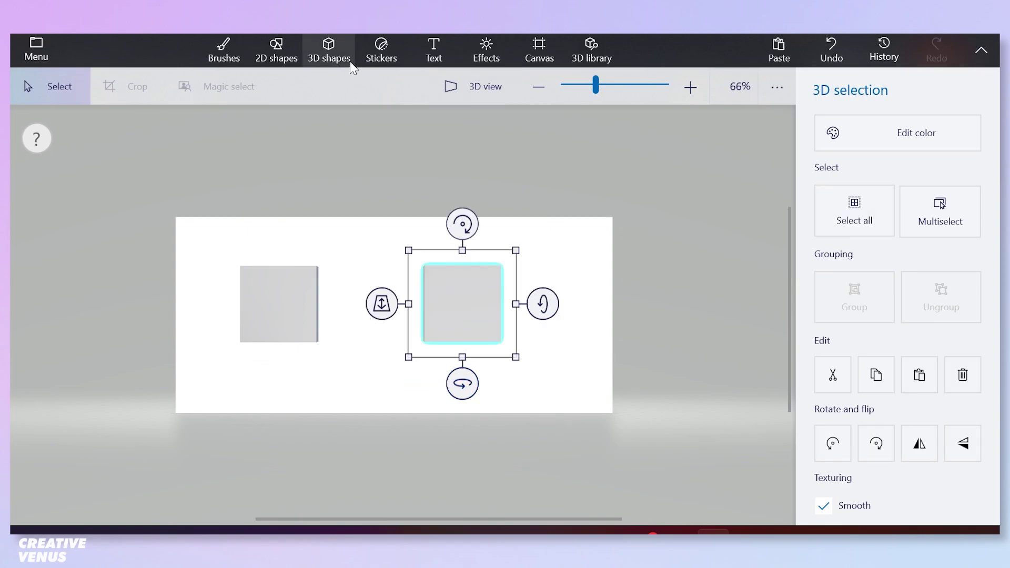
# Add another Facebook sticker to the next face, then rotate and tilt the cube to expose a blank face
pyautogui.click(371, 53)
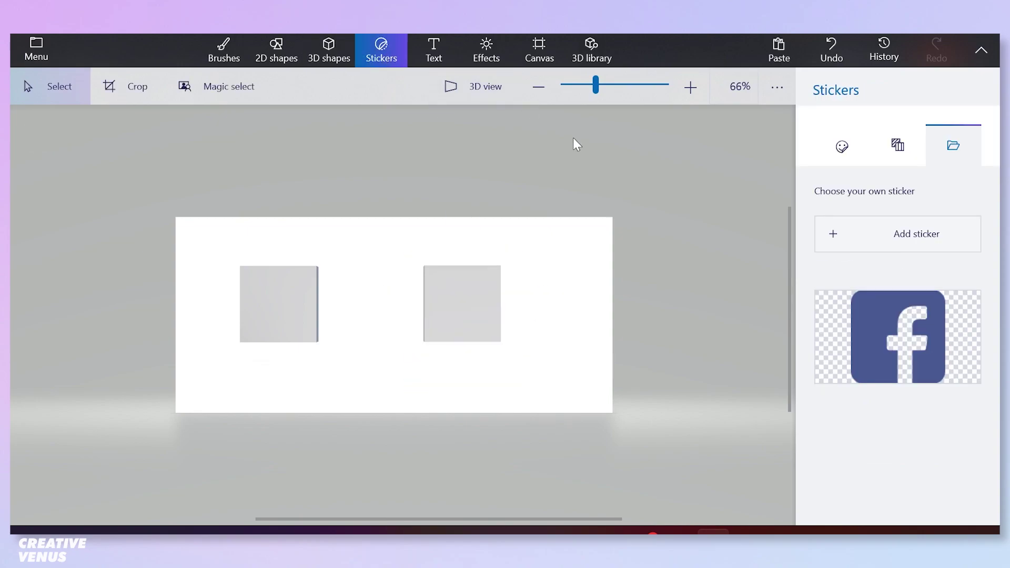
pyautogui.click(861, 308)
pyautogui.moveTo(457, 265); pyautogui.dragTo(452, 292)
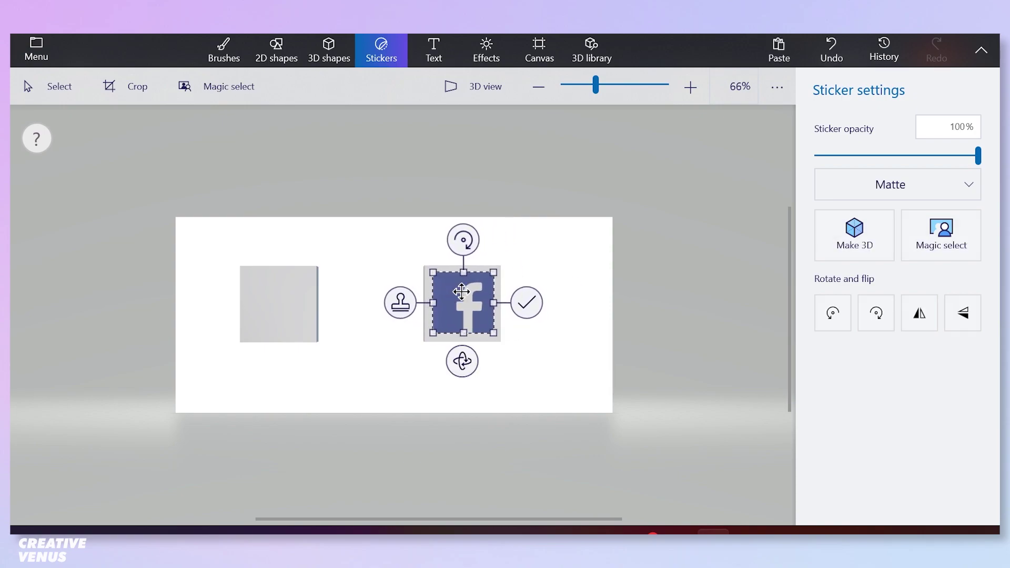
pyautogui.click(526, 303)
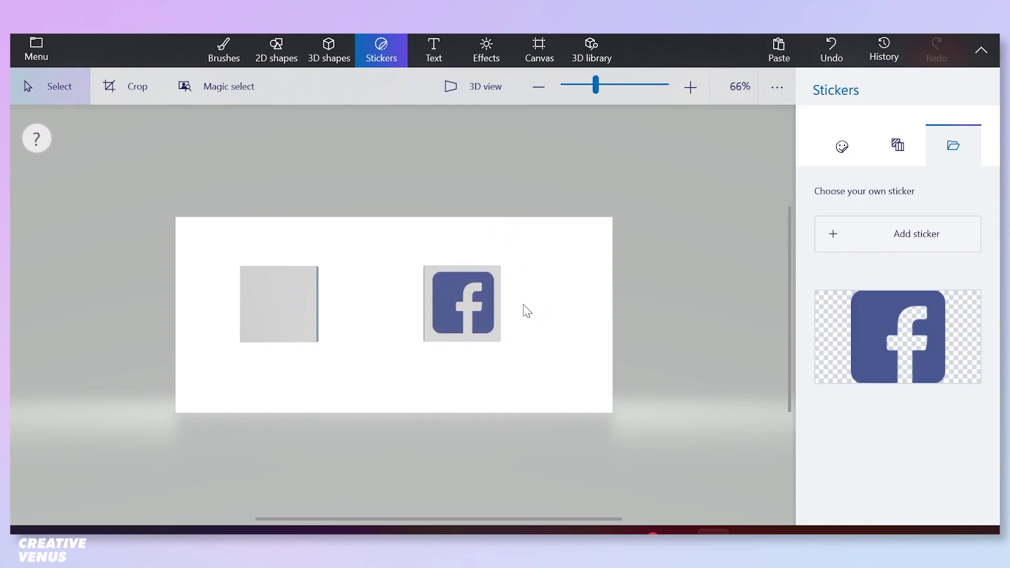
pyautogui.click(494, 320)
pyautogui.moveTo(464, 382); pyautogui.dragTo(388, 384)
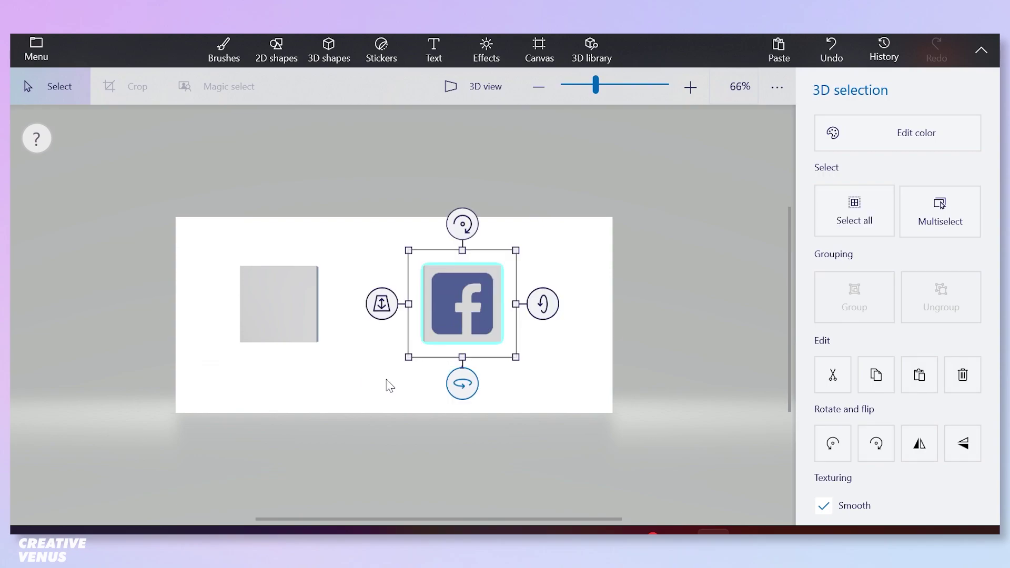
pyautogui.moveTo(542, 301); pyautogui.dragTo(542, 343)
# Stamp the Facebook logo on that face and spin the cube to reveal another blank one
pyautogui.click(376, 52)
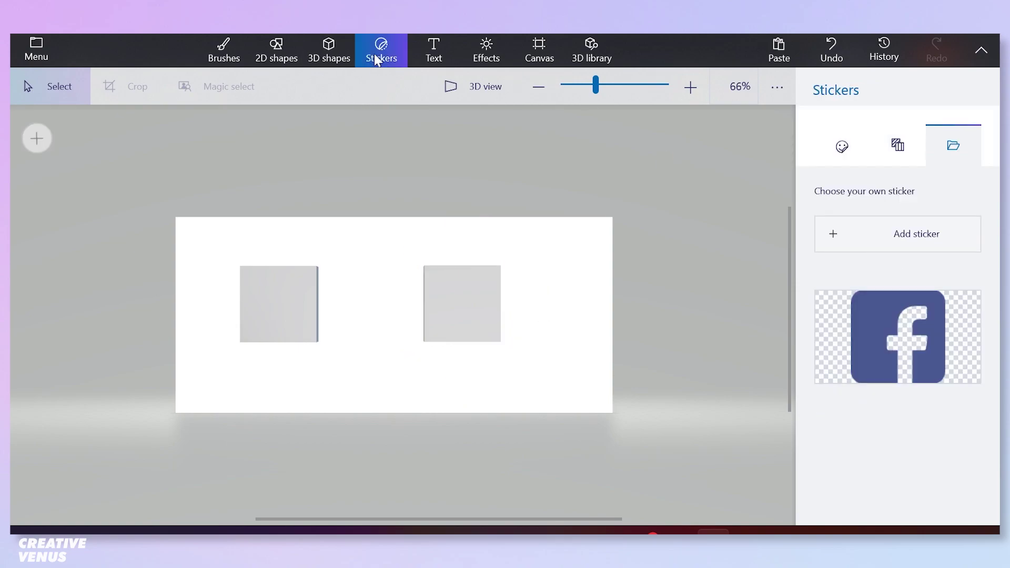
pyautogui.click(874, 314)
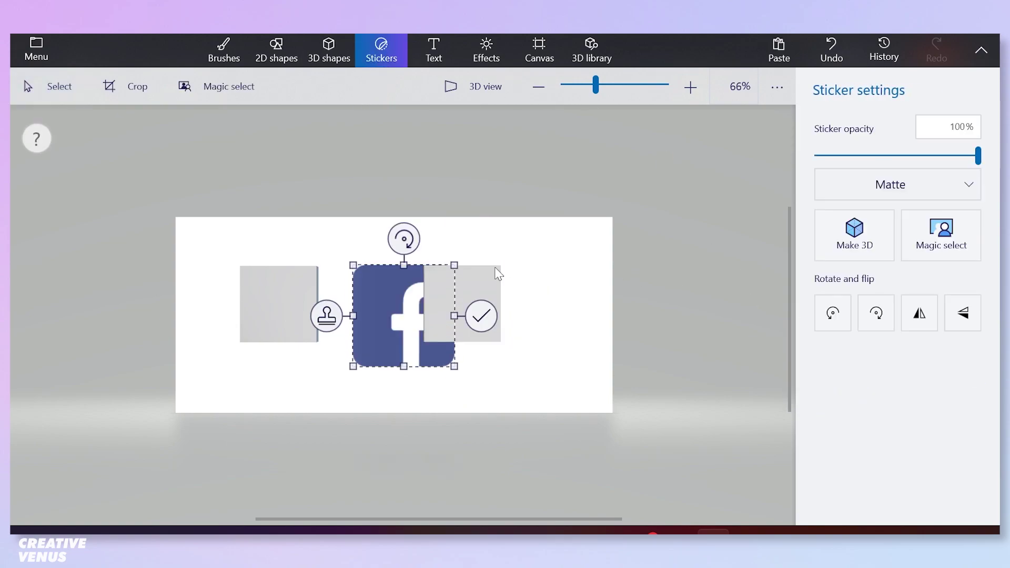
pyautogui.moveTo(435, 274); pyautogui.dragTo(453, 291)
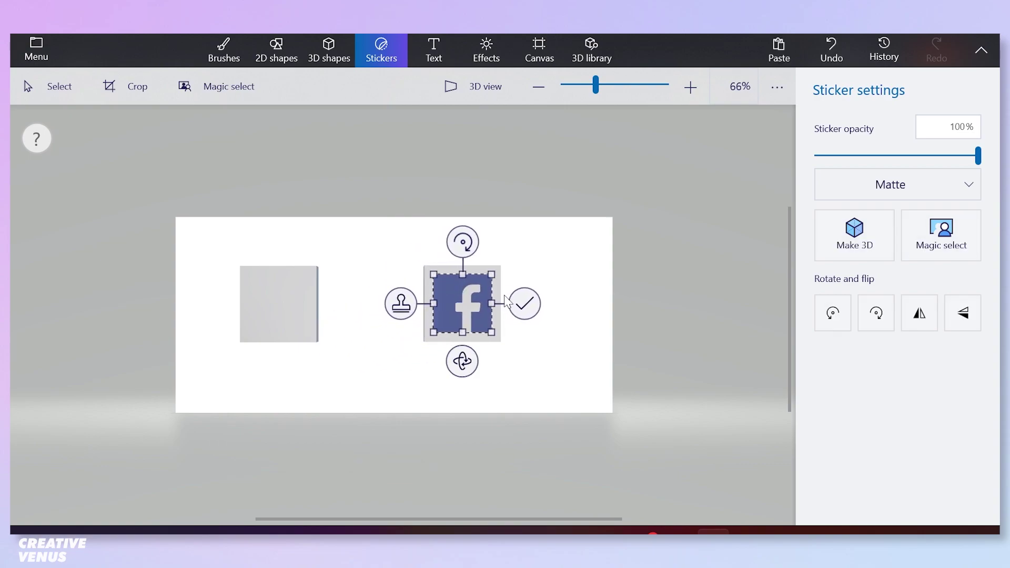
pyautogui.click(524, 303)
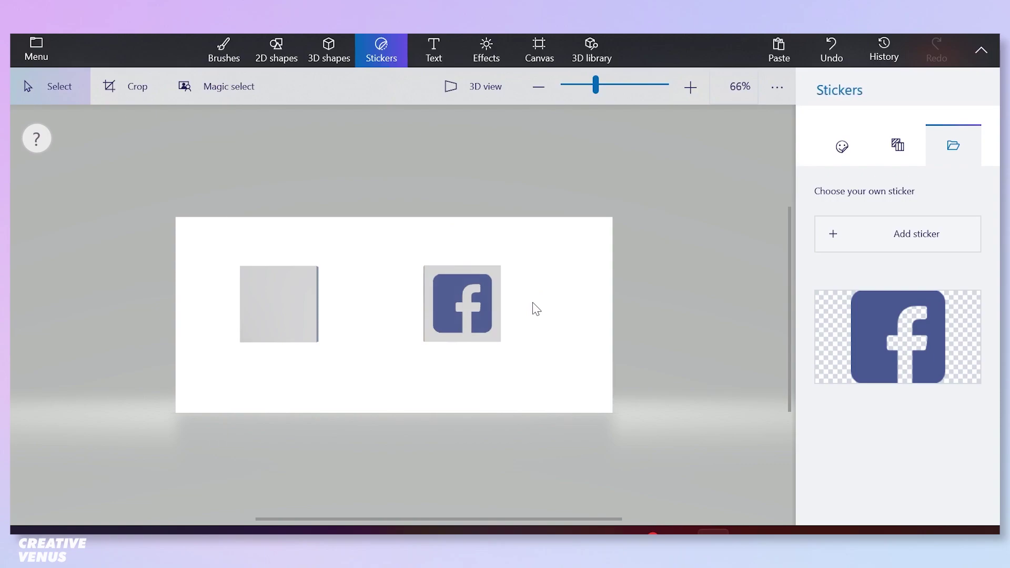
pyautogui.click(470, 340)
pyautogui.moveTo(537, 309); pyautogui.dragTo(541, 395)
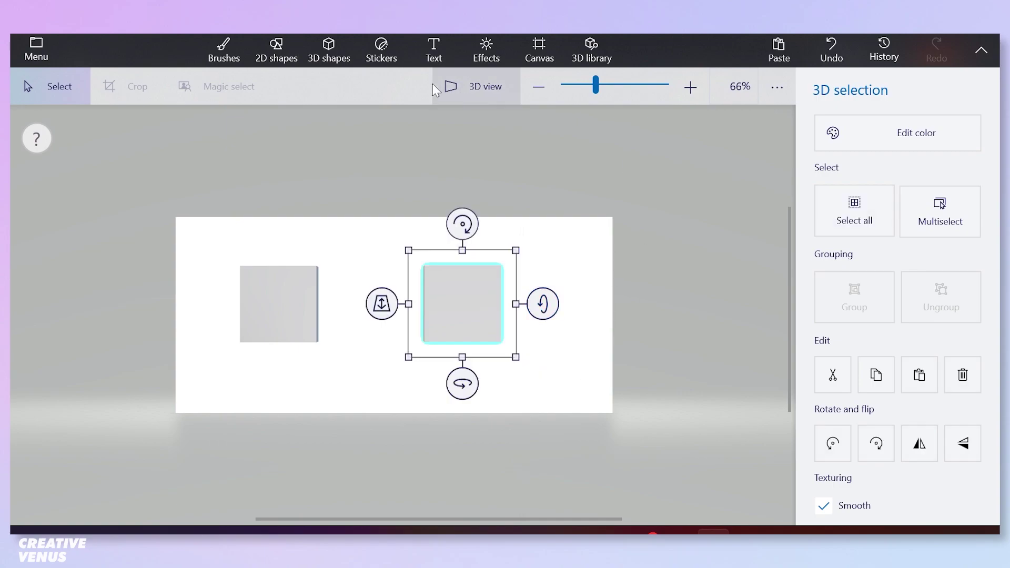
# Resize and stamp one more Facebook sticker, then spin the cube round to its opposite side
pyautogui.click(394, 61)
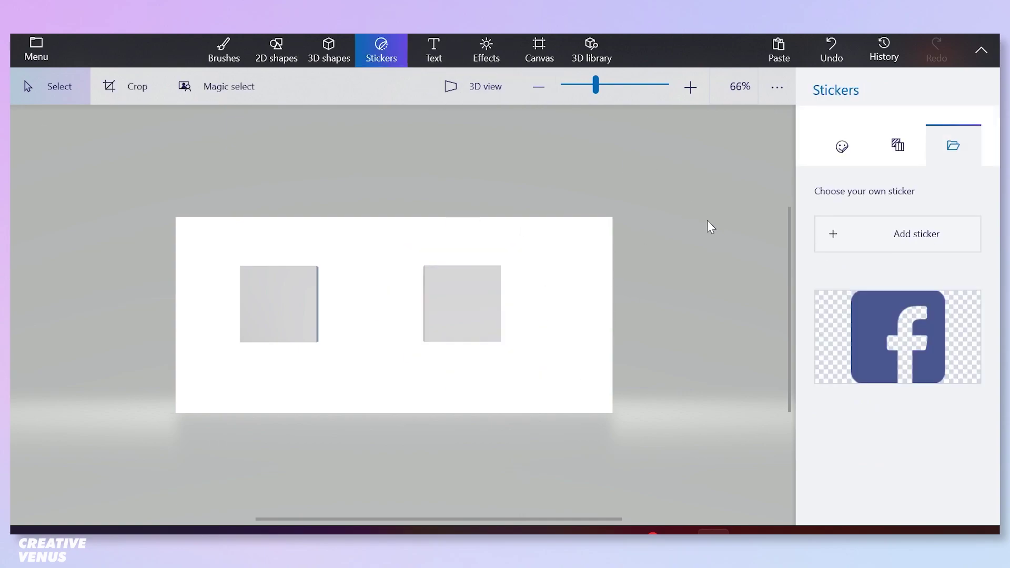
pyautogui.click(868, 317)
pyautogui.moveTo(452, 263); pyautogui.dragTo(399, 307)
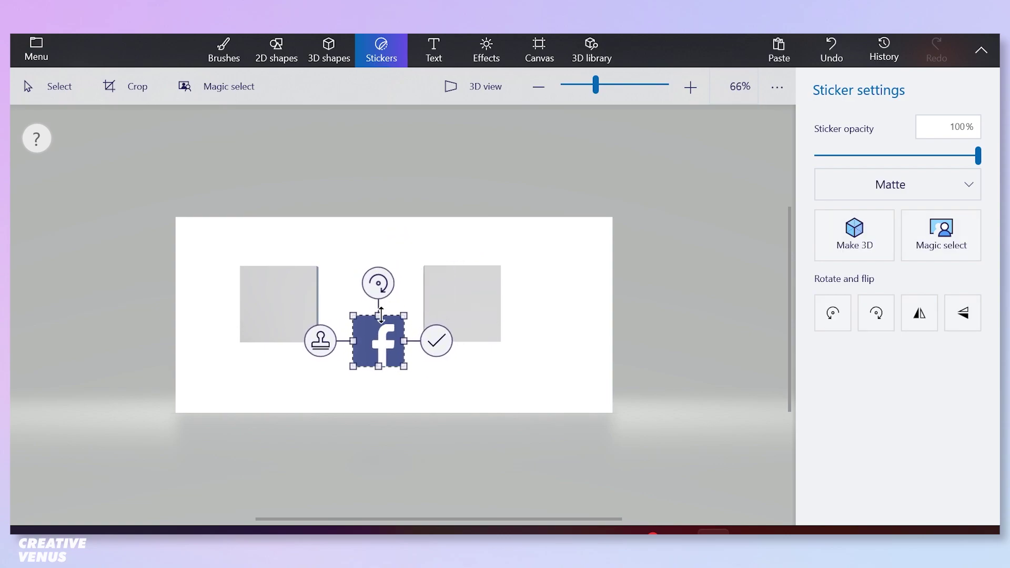
pyautogui.moveTo(403, 316); pyautogui.dragTo(441, 288)
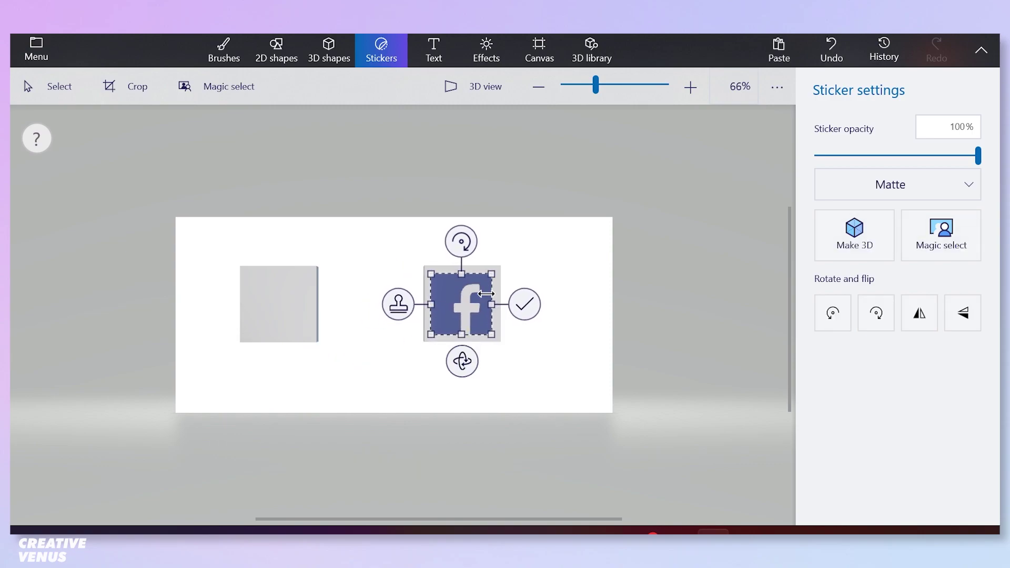
pyautogui.click(516, 309)
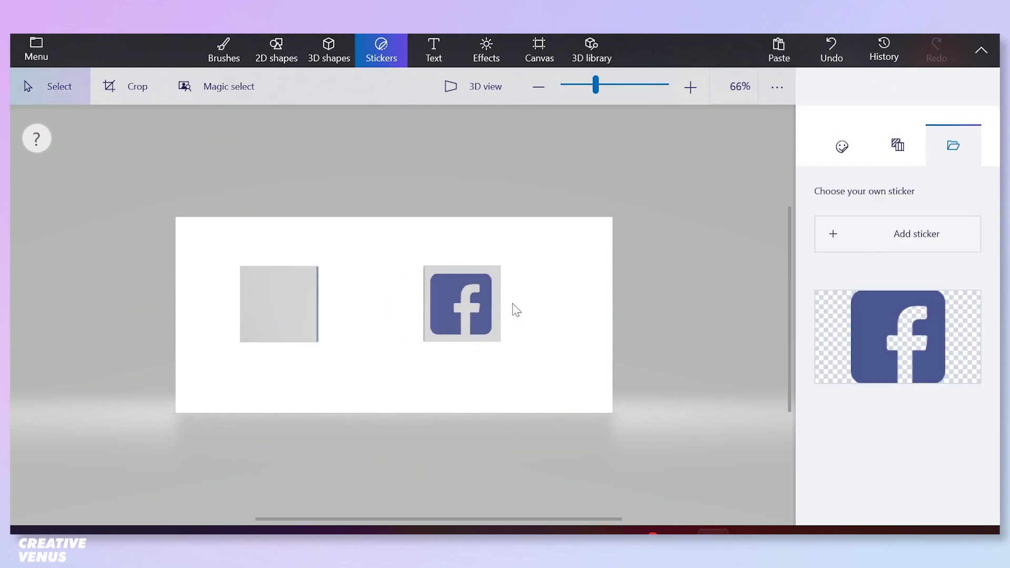
pyautogui.click(468, 316)
pyautogui.moveTo(476, 384); pyautogui.dragTo(251, 387)
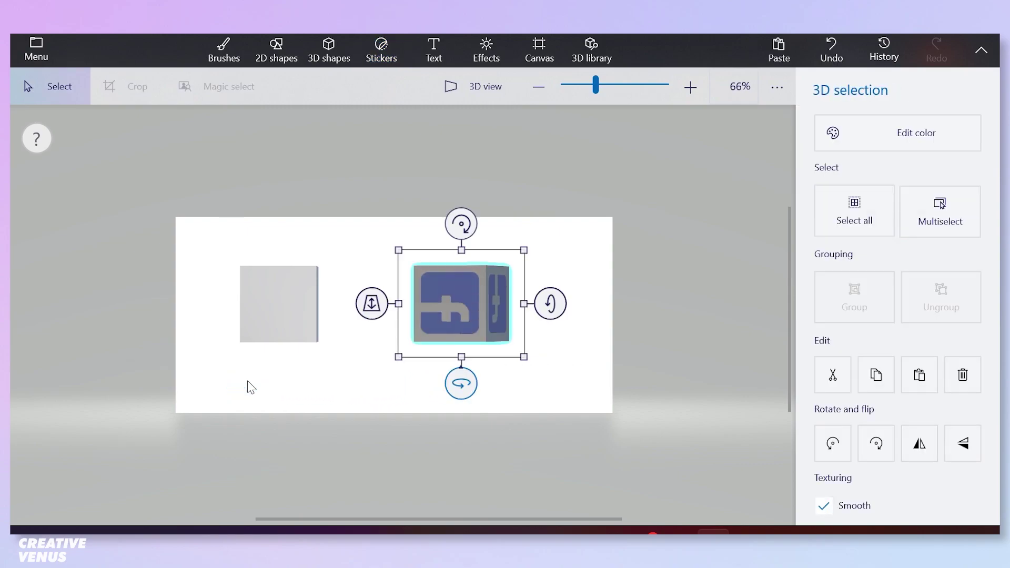
pyautogui.moveTo(553, 311); pyautogui.dragTo(557, 396)
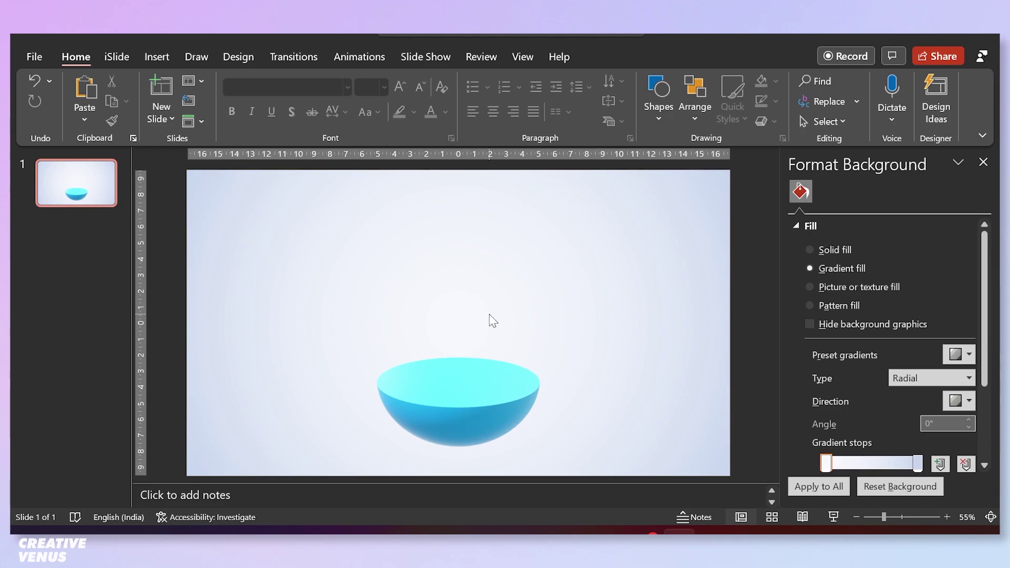
# Paste the Facebook cube, shrink it, and position it above the bowl toward the top right
pyautogui.hotkey('ctrl', 'v')
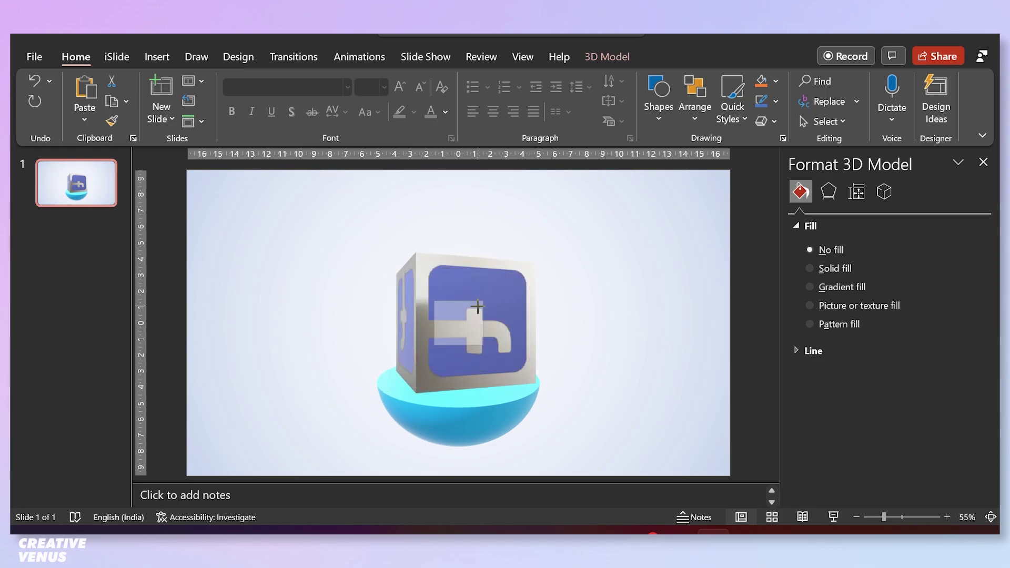
pyautogui.moveTo(429, 350); pyautogui.dragTo(487, 297)
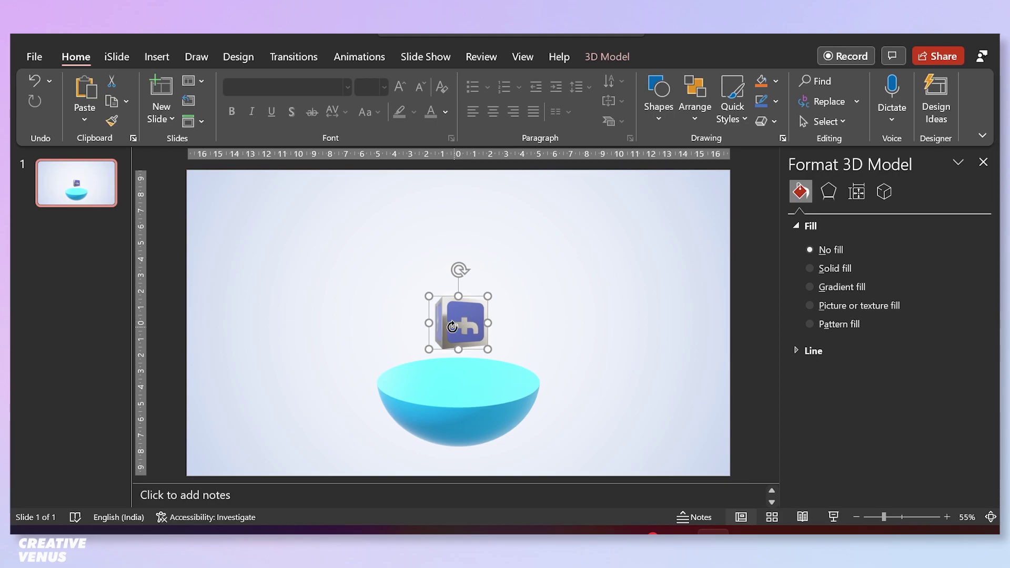
pyautogui.moveTo(435, 309); pyautogui.dragTo(462, 224)
pyautogui.moveTo(549, 248); pyautogui.dragTo(543, 250)
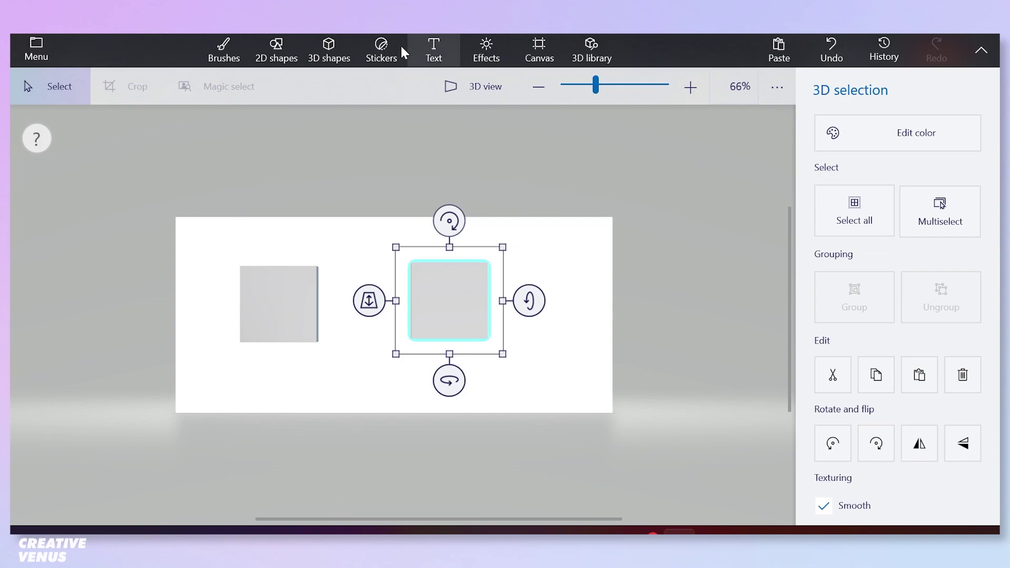
# Import the Instagram logo as a sticker, stamp it on the right cube's front face, and turn the cube
pyautogui.click(375, 52)
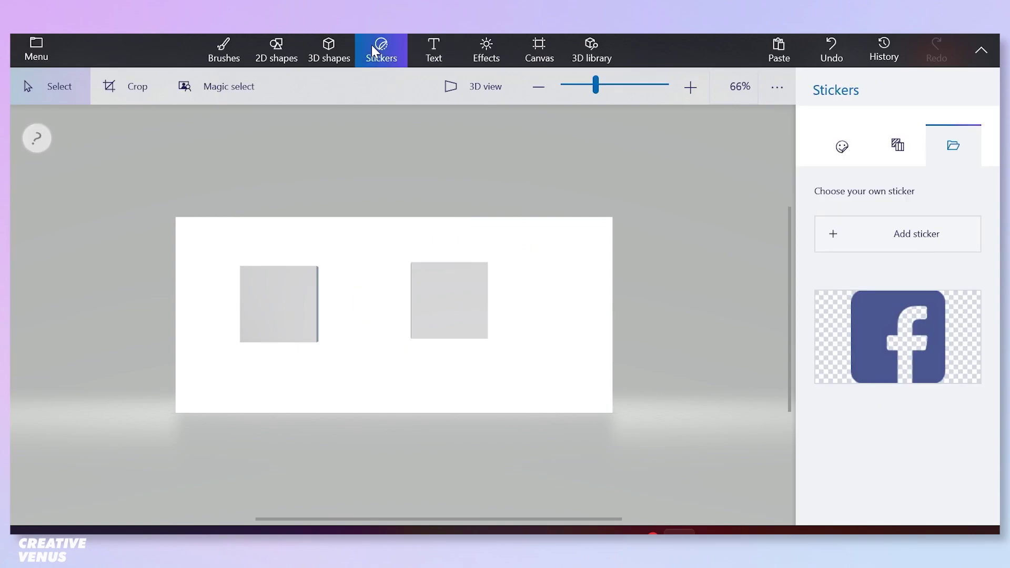
pyautogui.click(880, 242)
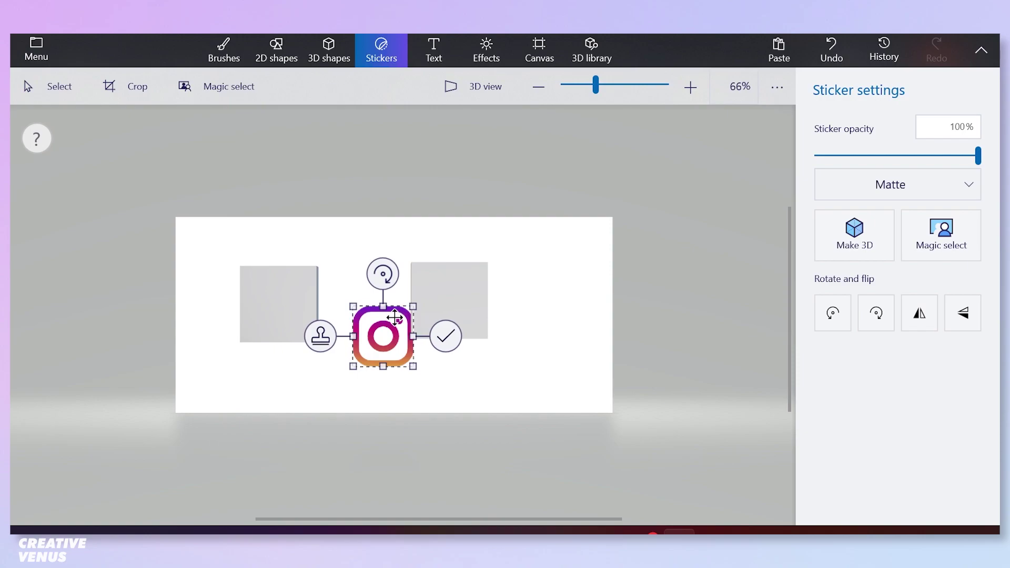
pyautogui.moveTo(420, 312); pyautogui.dragTo(456, 286)
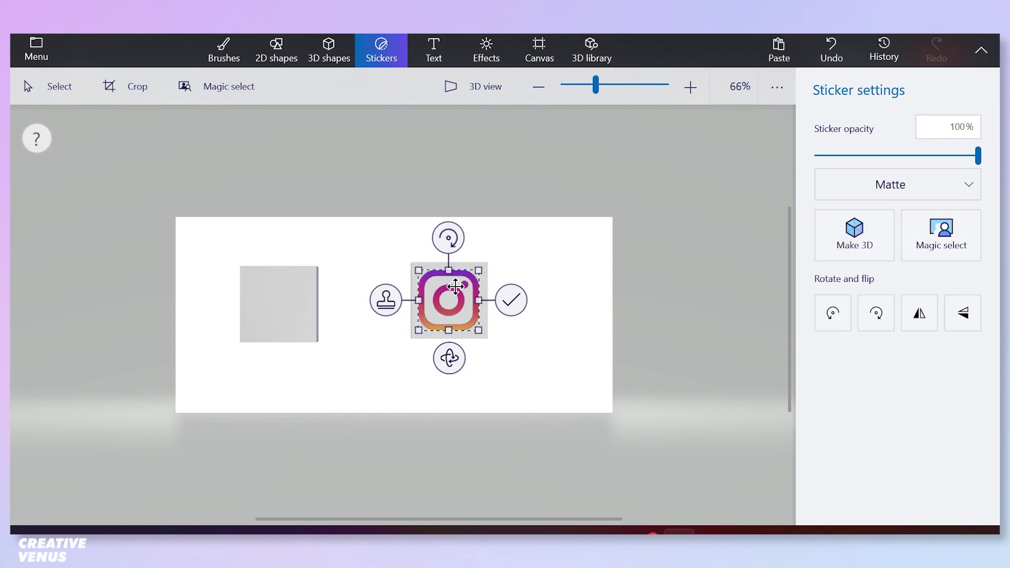
pyautogui.click(511, 301)
pyautogui.click(472, 311)
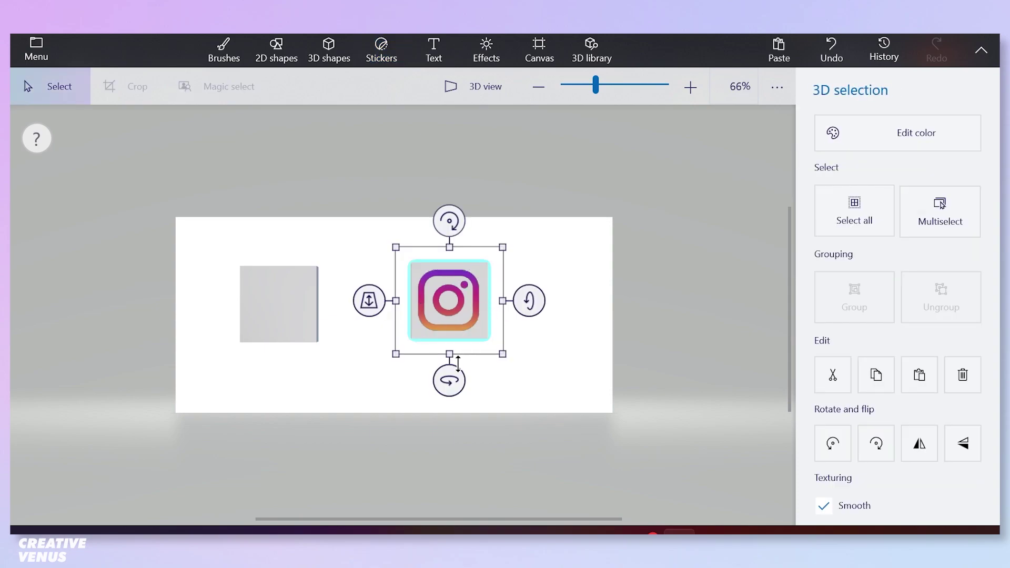
pyautogui.moveTo(449, 379); pyautogui.dragTo(408, 380)
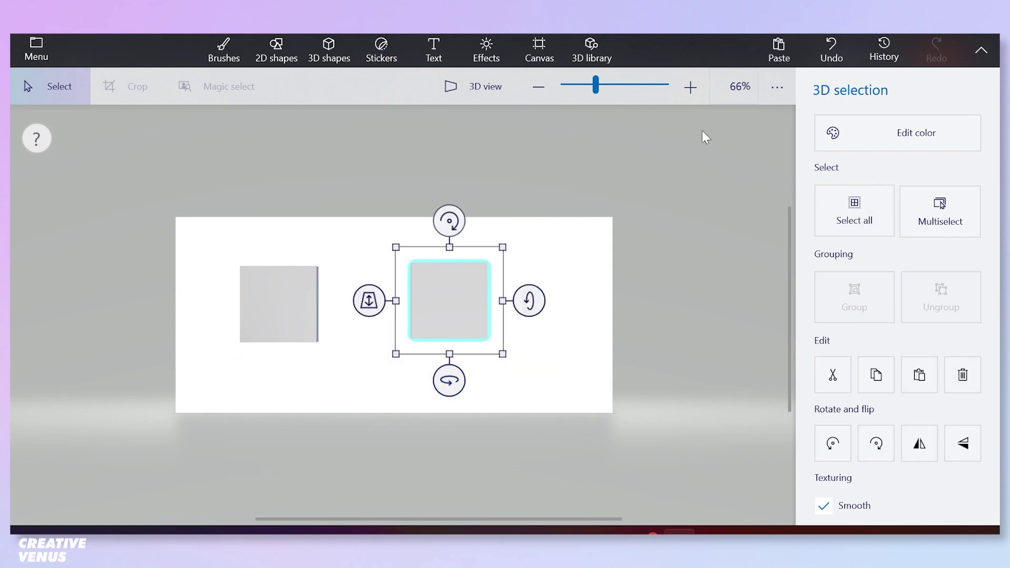
# Stamp a resized Instagram sticker on the second face and rotate the cube to its blank back
pyautogui.click(382, 52)
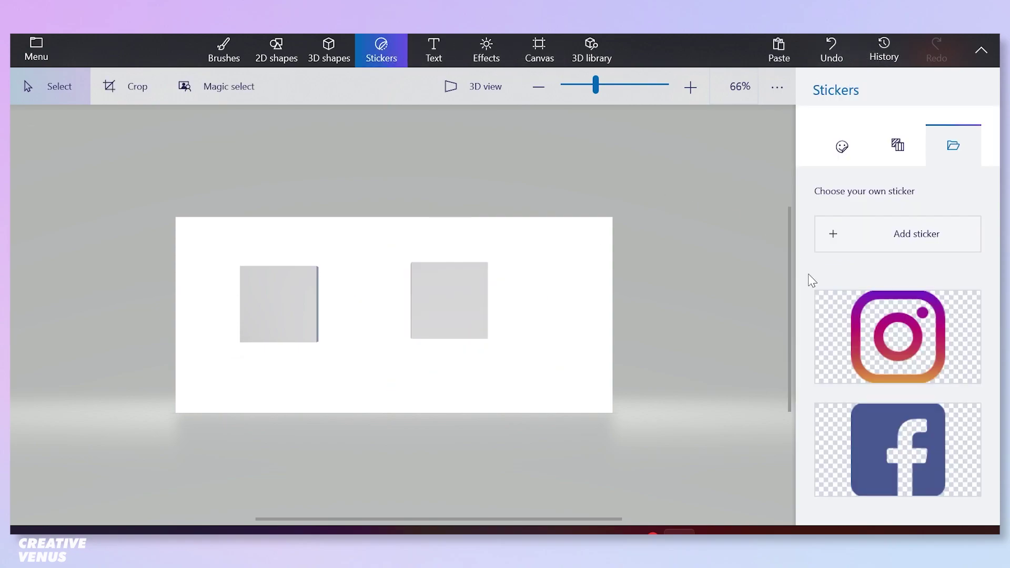
pyautogui.click(819, 300)
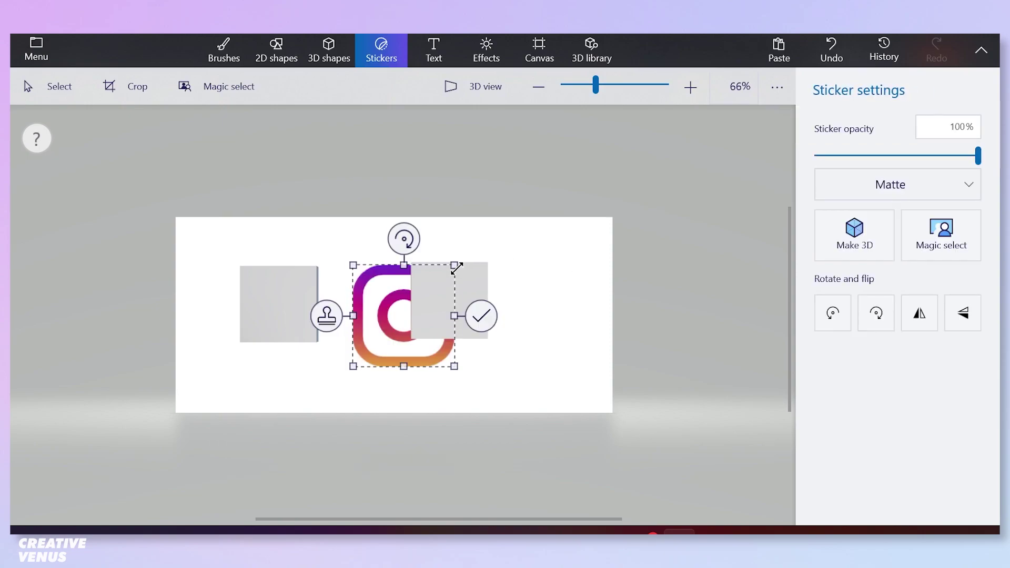
pyautogui.moveTo(456, 268); pyautogui.dragTo(453, 292)
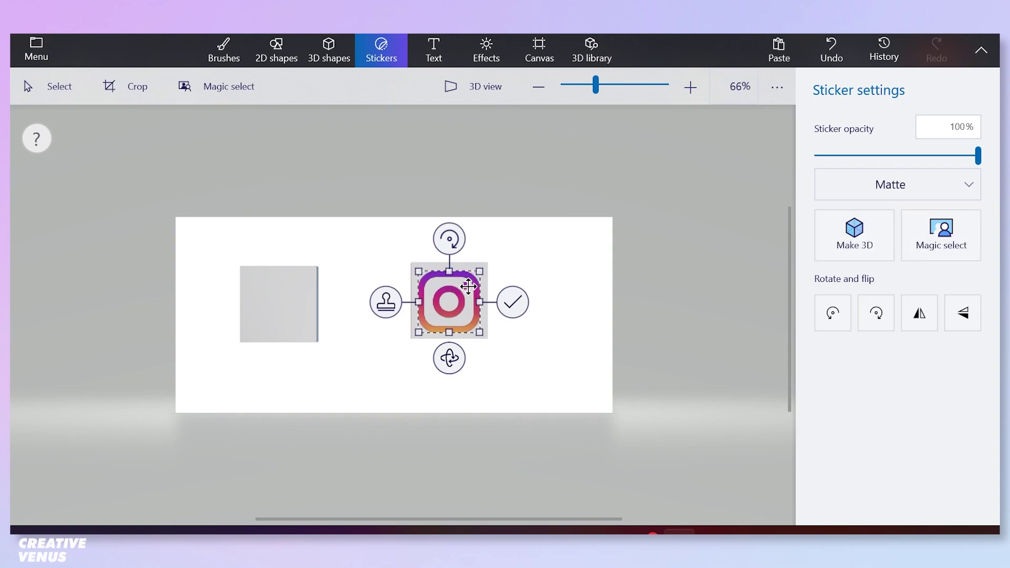
pyautogui.click(523, 305)
pyautogui.click(476, 299)
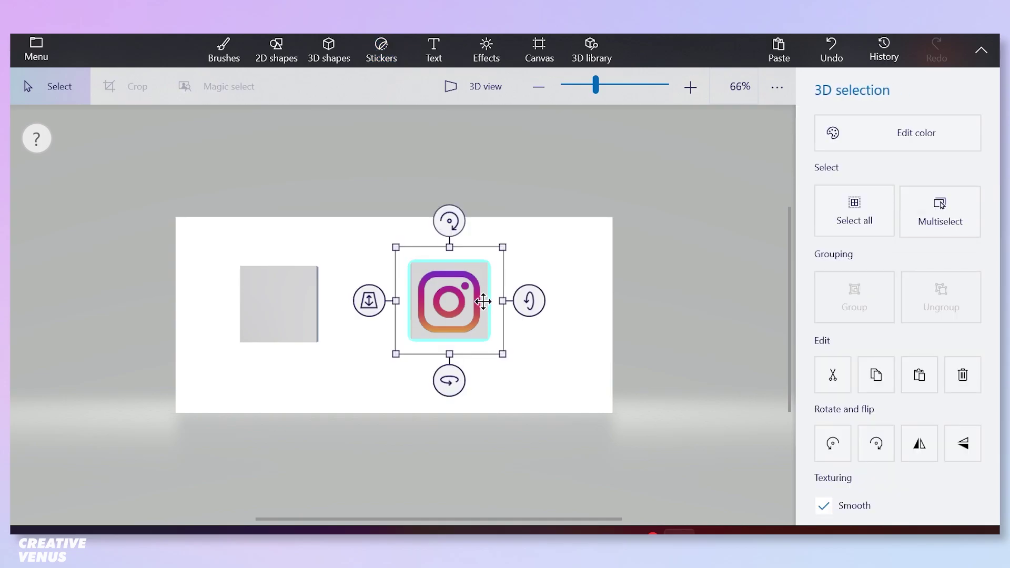
pyautogui.moveTo(459, 391); pyautogui.dragTo(421, 398)
# Stamp the Instagram logo on the back face and turn the cube to the next blank side
pyautogui.click(381, 50)
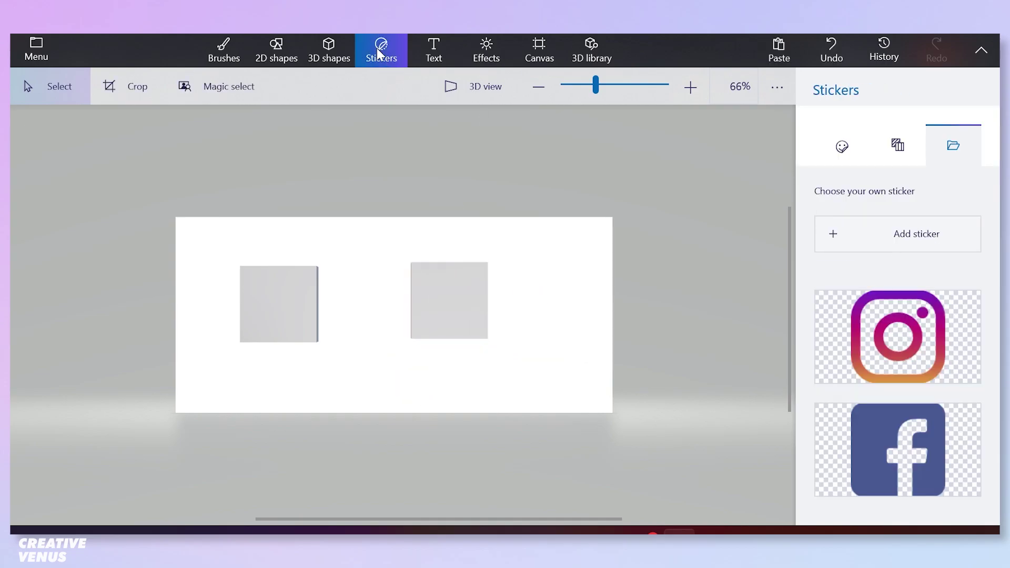
pyautogui.click(895, 364)
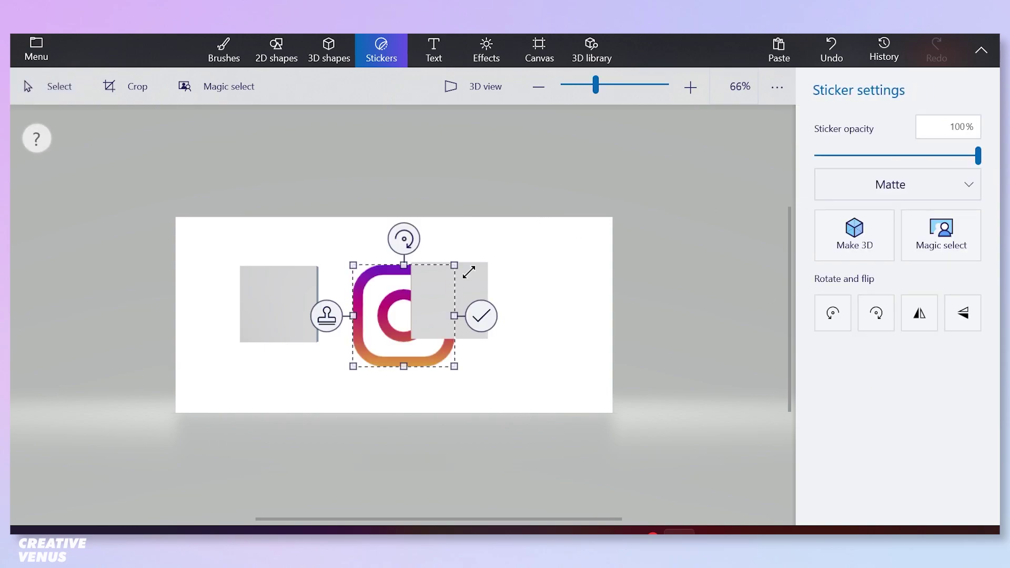
pyautogui.moveTo(456, 265); pyautogui.dragTo(458, 286)
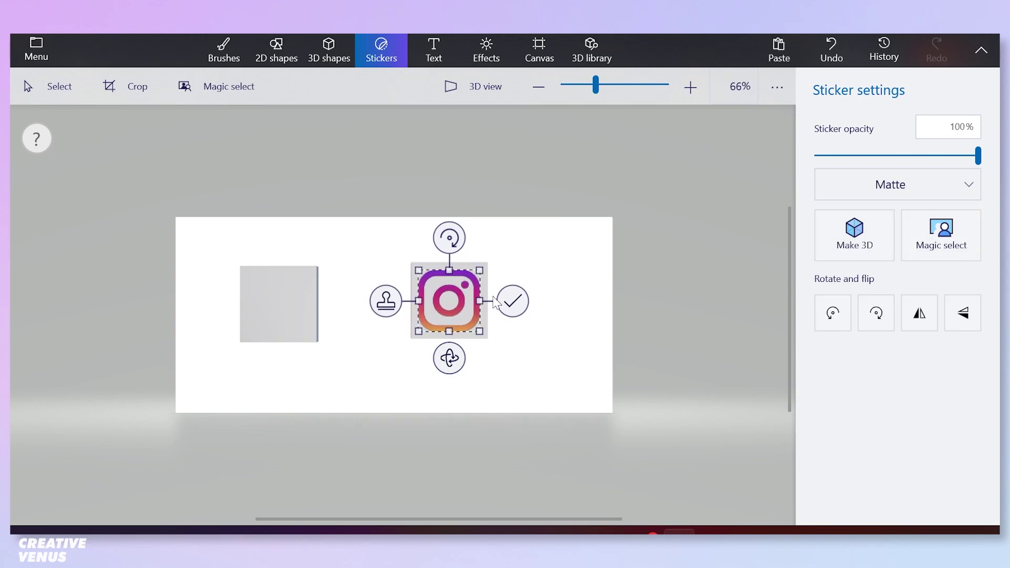
pyautogui.click(512, 302)
pyautogui.click(465, 319)
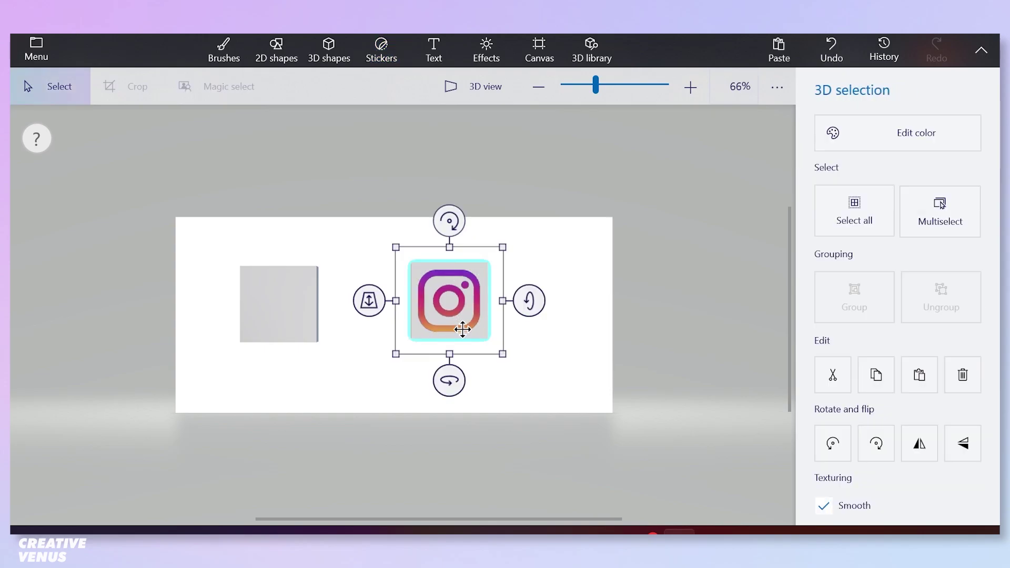
pyautogui.moveTo(451, 380); pyautogui.dragTo(414, 384)
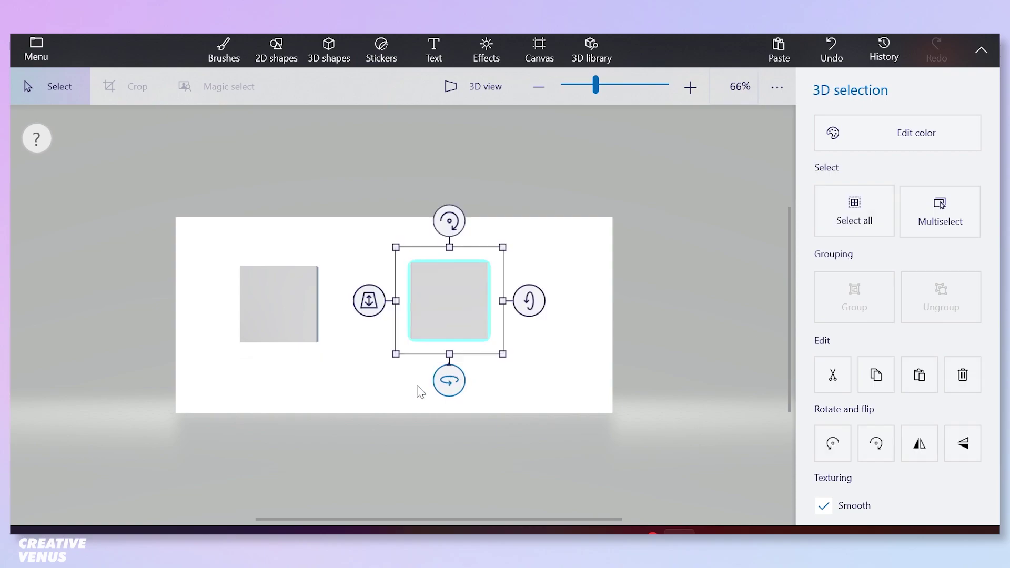
# Stamp the Instagram logo on the fourth face, then turn and tip the cube to expose another
pyautogui.click(386, 42)
pyautogui.click(894, 305)
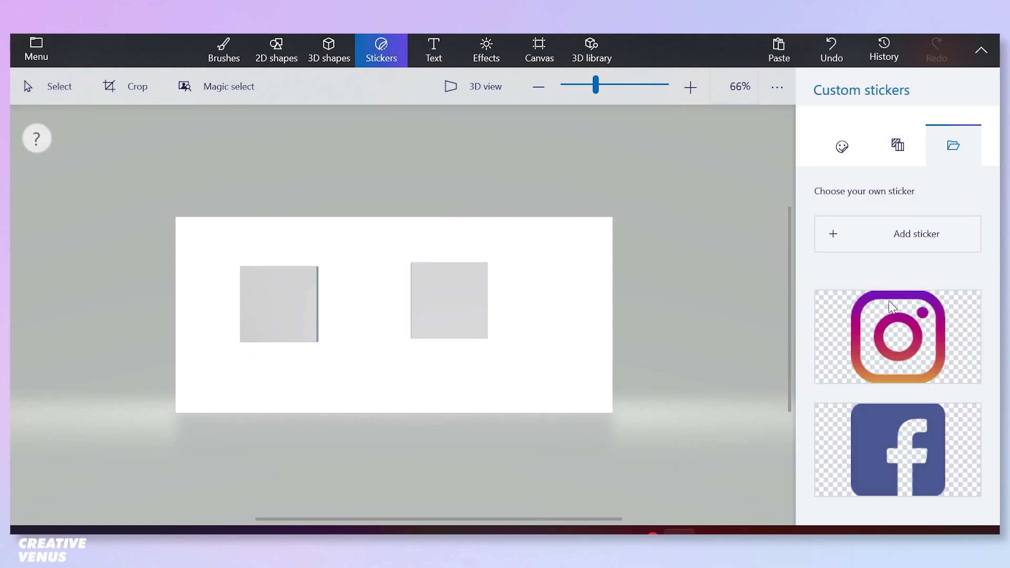
pyautogui.moveTo(443, 266); pyautogui.dragTo(454, 285)
pyautogui.click(515, 301)
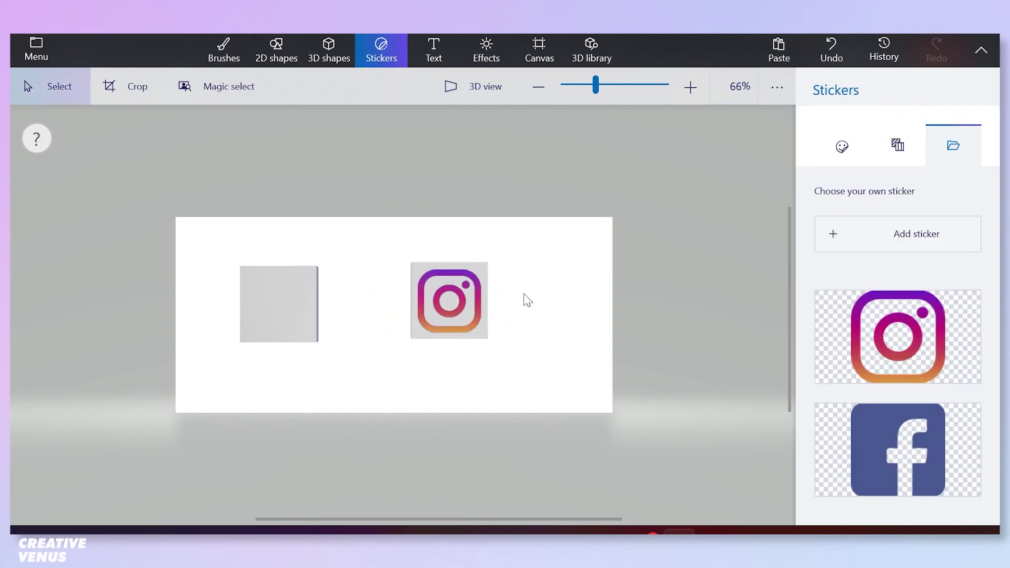
pyautogui.click(446, 302)
pyautogui.moveTo(451, 379); pyautogui.dragTo(327, 372)
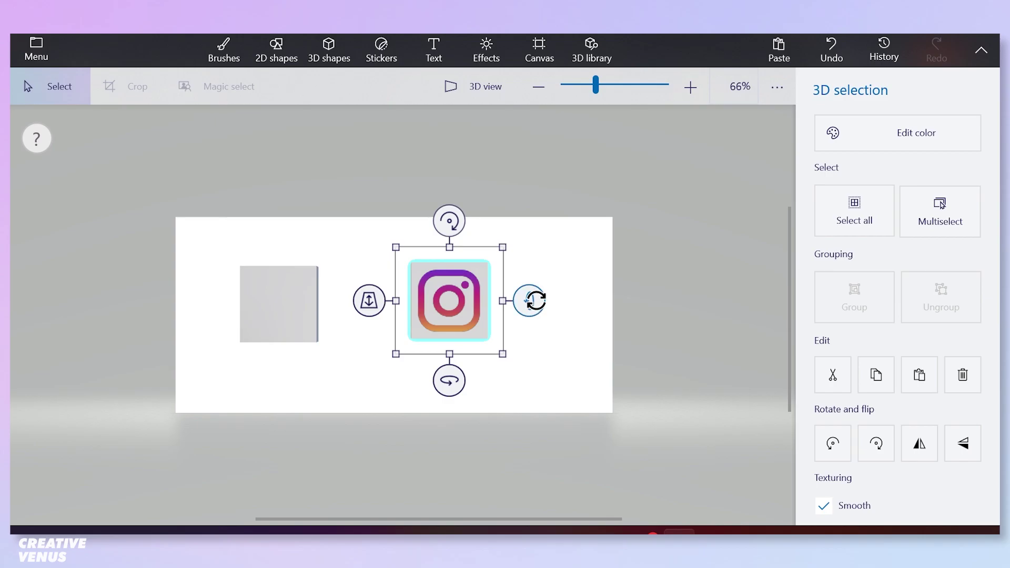
pyautogui.moveTo(530, 300); pyautogui.dragTo(535, 345)
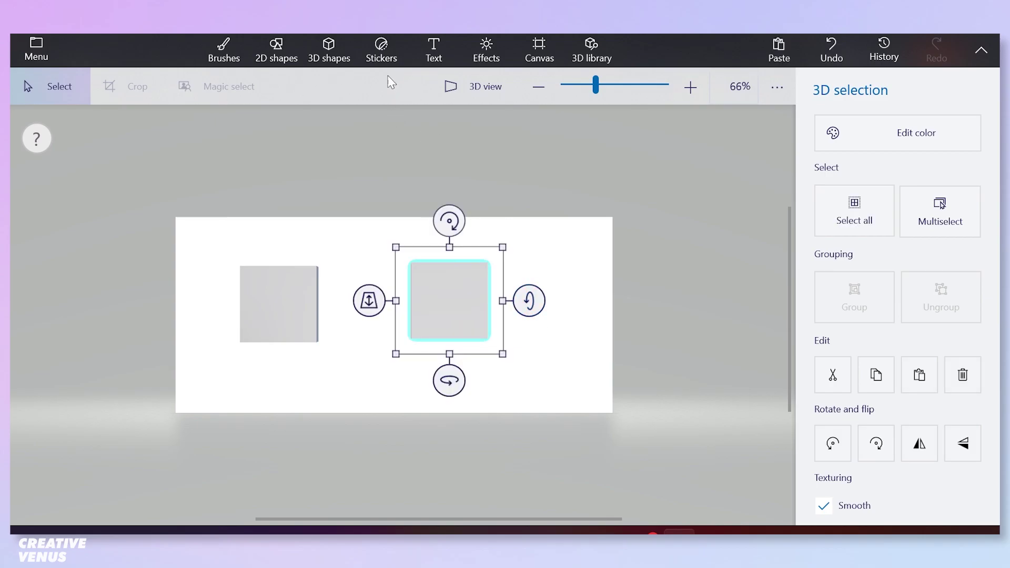
# Add the Instagram logo to the fifth face and rotate the cube to another blank side
pyautogui.click(385, 58)
pyautogui.click(874, 322)
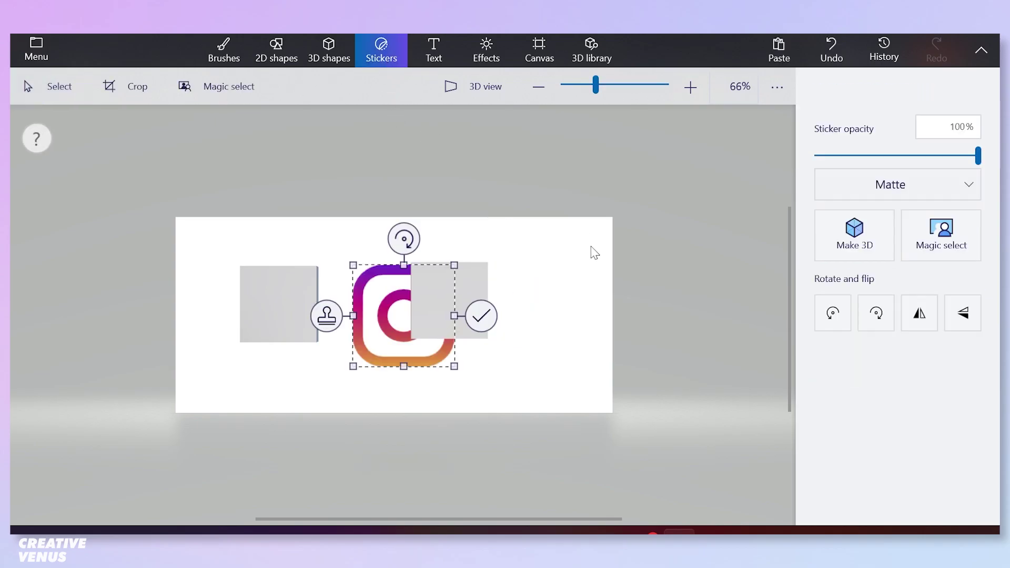
pyautogui.moveTo(428, 280); pyautogui.dragTo(454, 287)
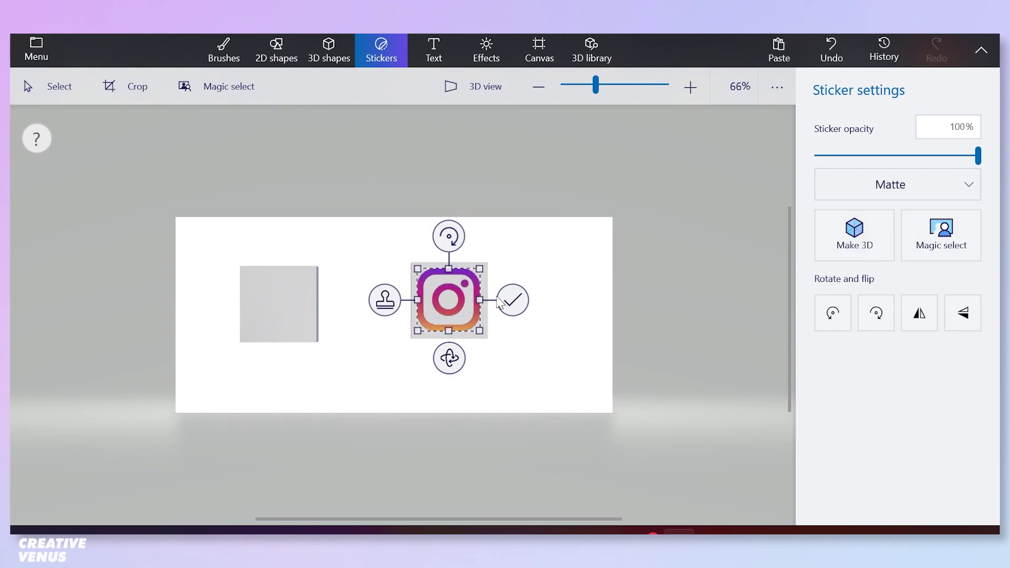
pyautogui.click(513, 301)
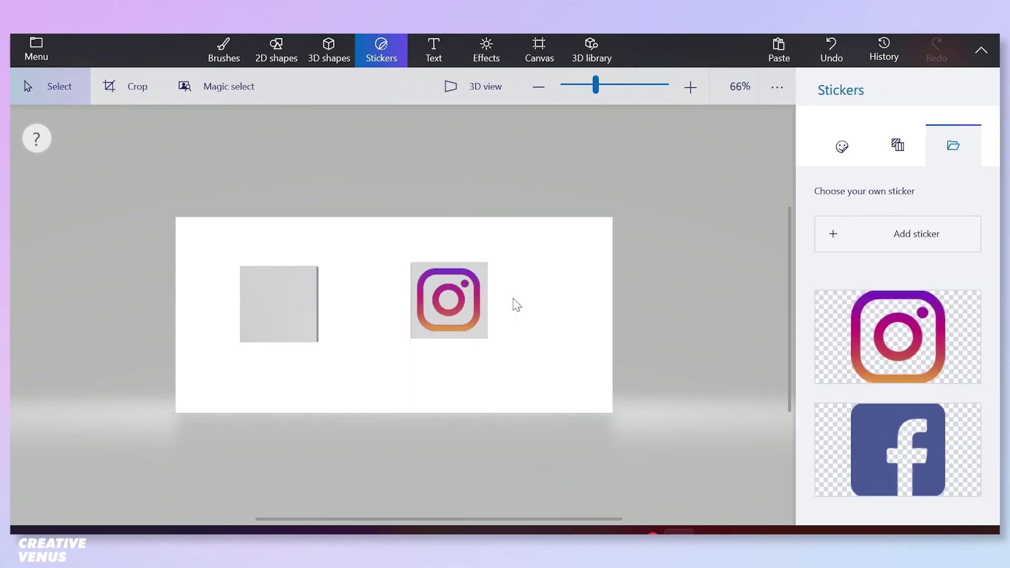
pyautogui.click(471, 305)
pyautogui.moveTo(526, 300); pyautogui.dragTo(543, 398)
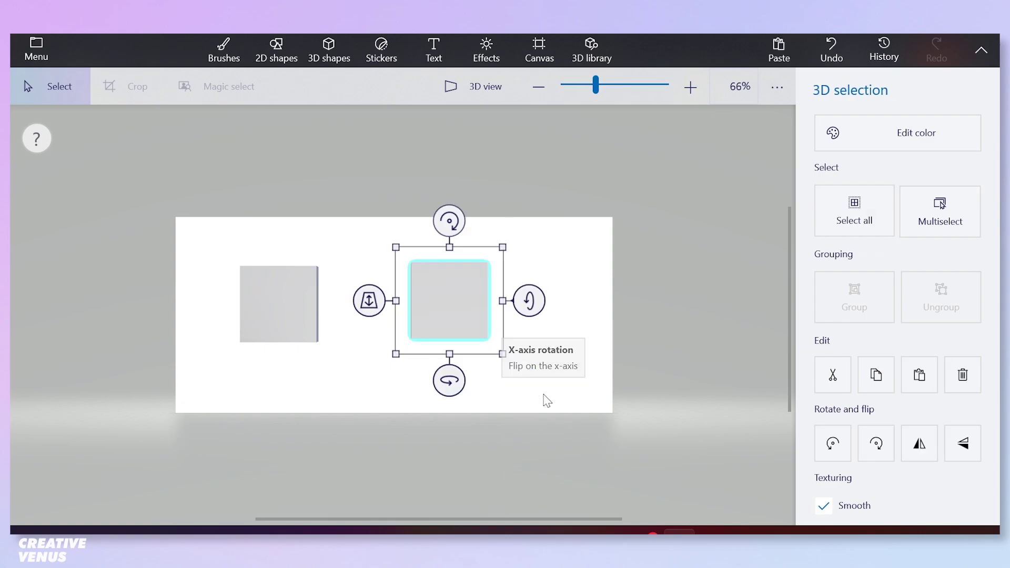
# Stamp the Instagram logo on the final blank face and spin the cube to check all sides
pyautogui.click(365, 58)
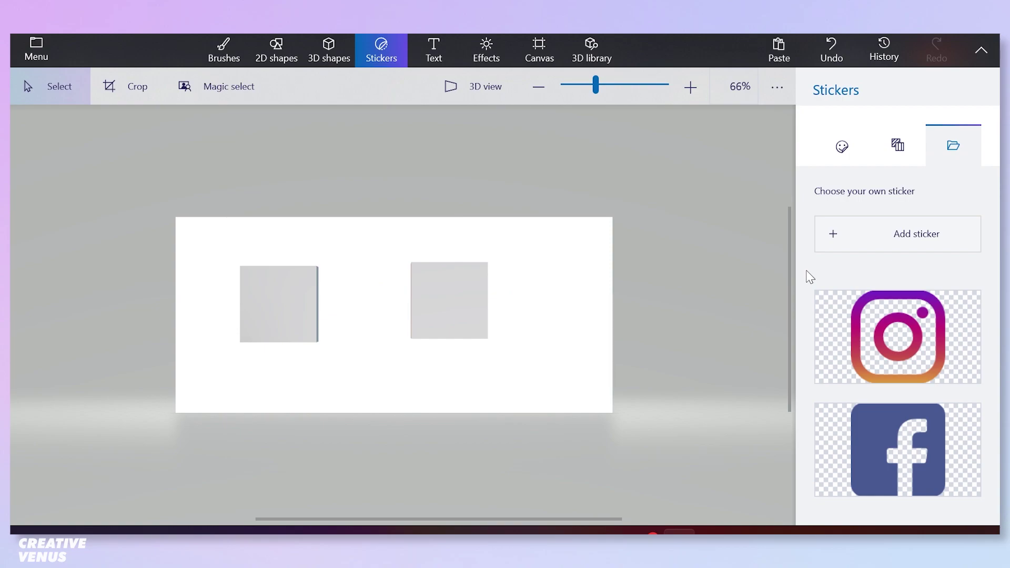
pyautogui.click(899, 337)
pyautogui.click(404, 315)
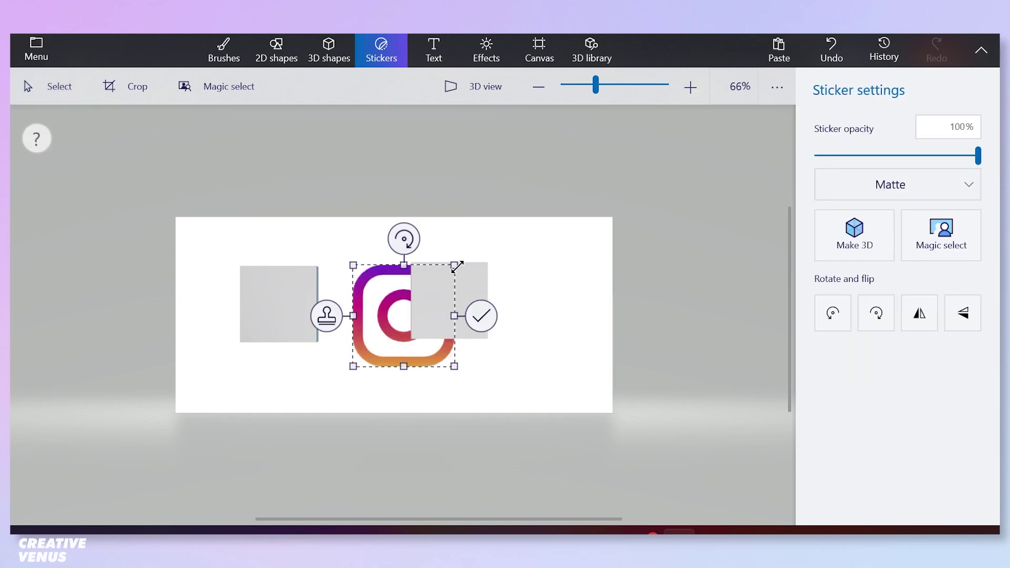
pyautogui.moveTo(457, 267); pyautogui.dragTo(447, 288)
pyautogui.click(508, 302)
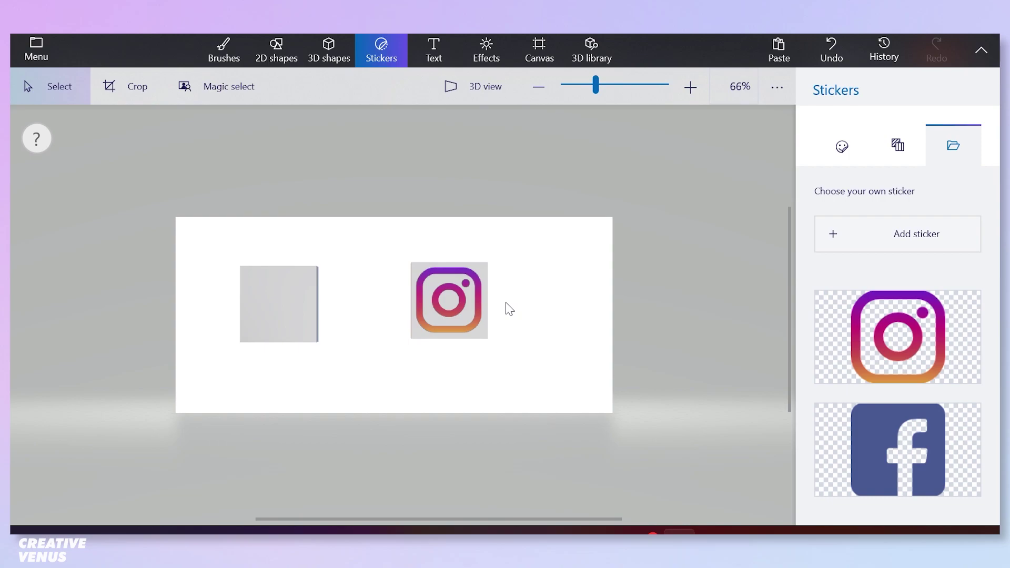
pyautogui.click(479, 319)
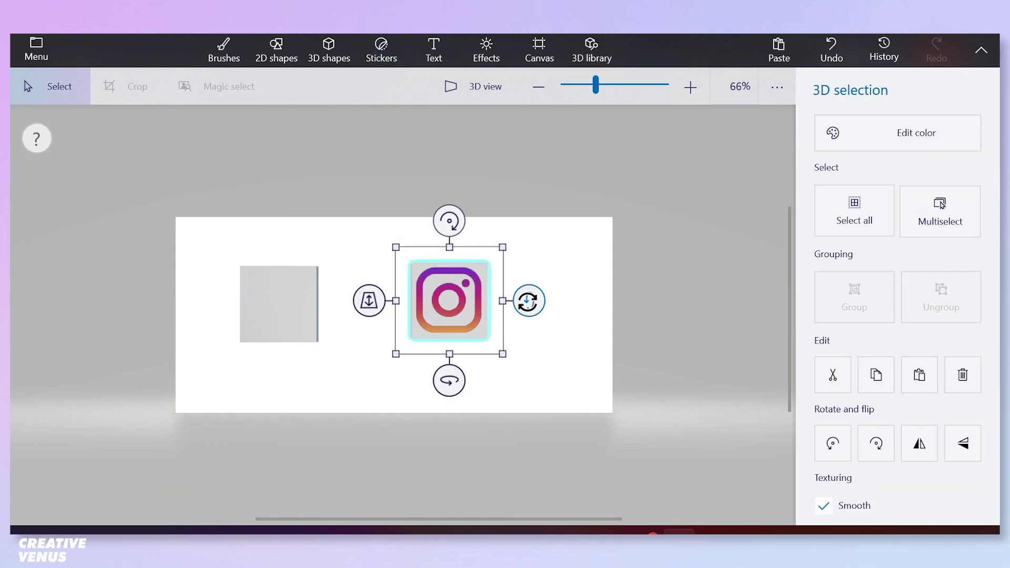
pyautogui.moveTo(526, 300); pyautogui.dragTo(414, 350)
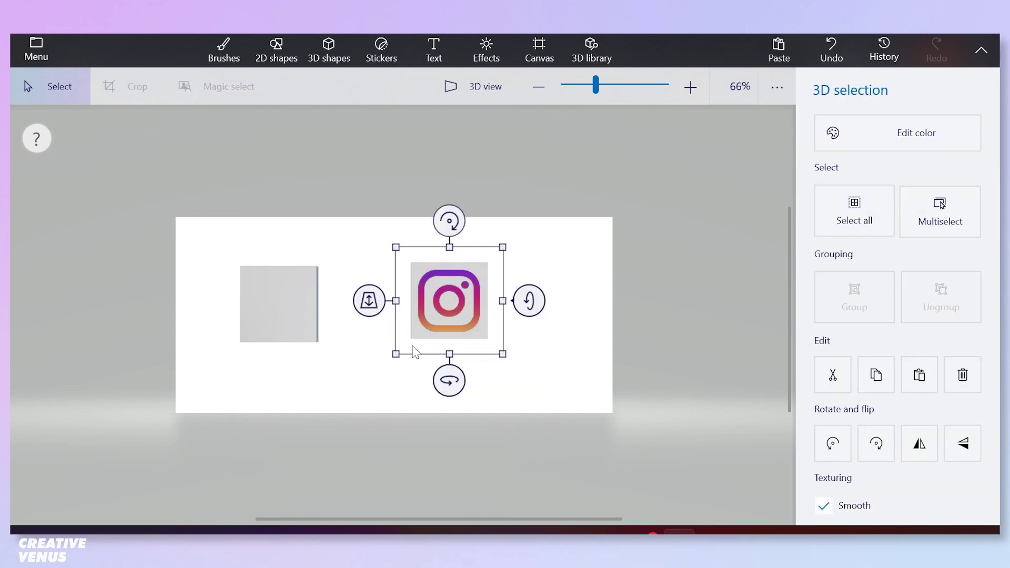
pyautogui.moveTo(449, 381); pyautogui.dragTo(350, 388)
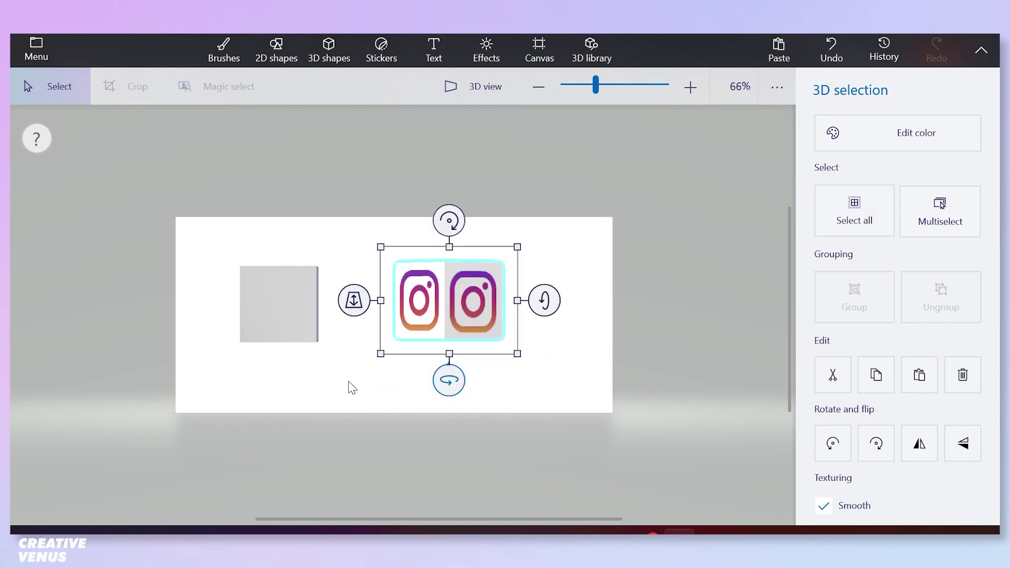
pyautogui.press('ctrl')
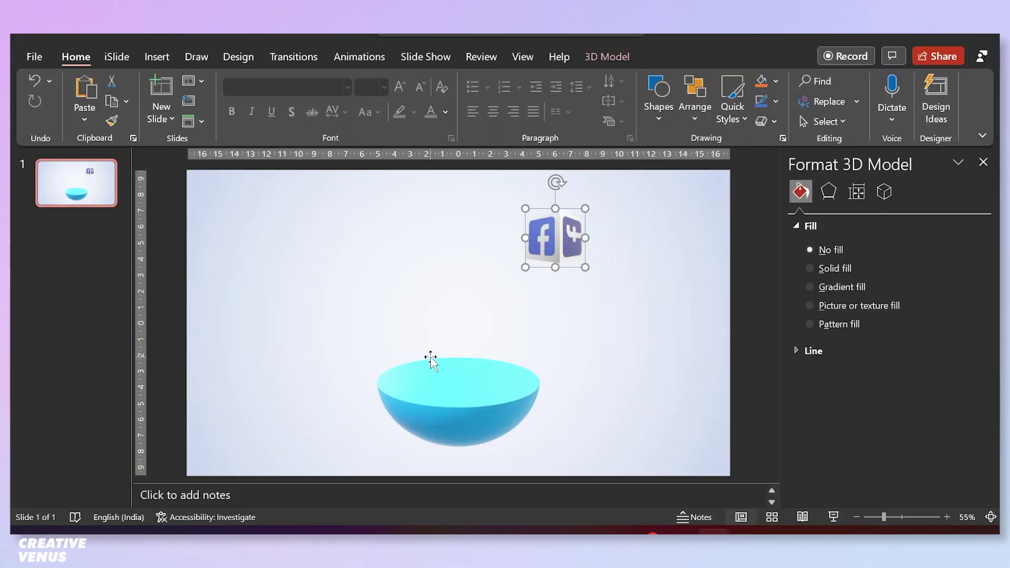
# Shrink the Instagram cube and nudge it and the Facebook cube upward above the bowl
pyautogui.click(418, 351)
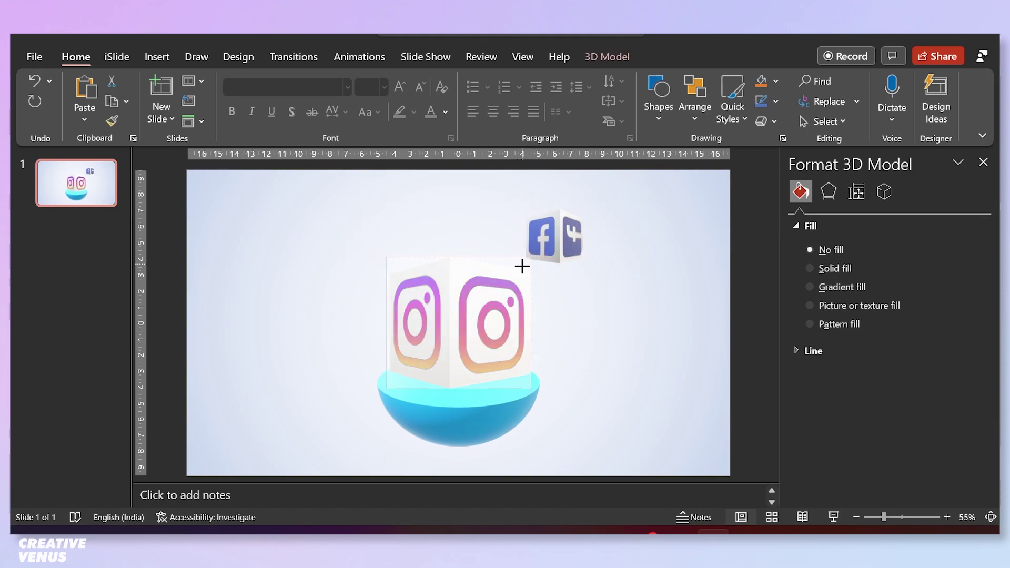
pyautogui.moveTo(430, 348)
pyautogui.mouseDown()
pyautogui.moveTo(485, 295)
pyautogui.moveTo(481, 311)
pyautogui.moveTo(451, 323)
pyautogui.moveTo(516, 288)
pyautogui.mouseUp()
pyautogui.moveTo(557, 233); pyautogui.dragTo(558, 213)
pyautogui.moveTo(540, 306); pyautogui.dragTo(547, 295)
pyautogui.click(625, 326)
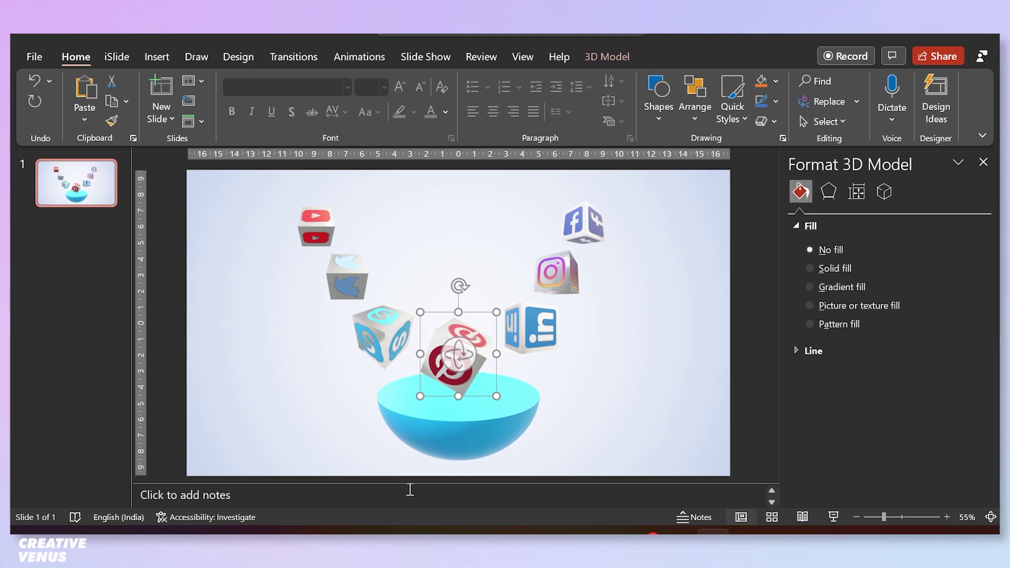
# Shrink the Facebook, Instagram and LinkedIn cubes at the right end of the arc
pyautogui.click(359, 56)
pyautogui.click(583, 222)
pyautogui.moveTo(559, 199); pyautogui.dragTo(563, 210)
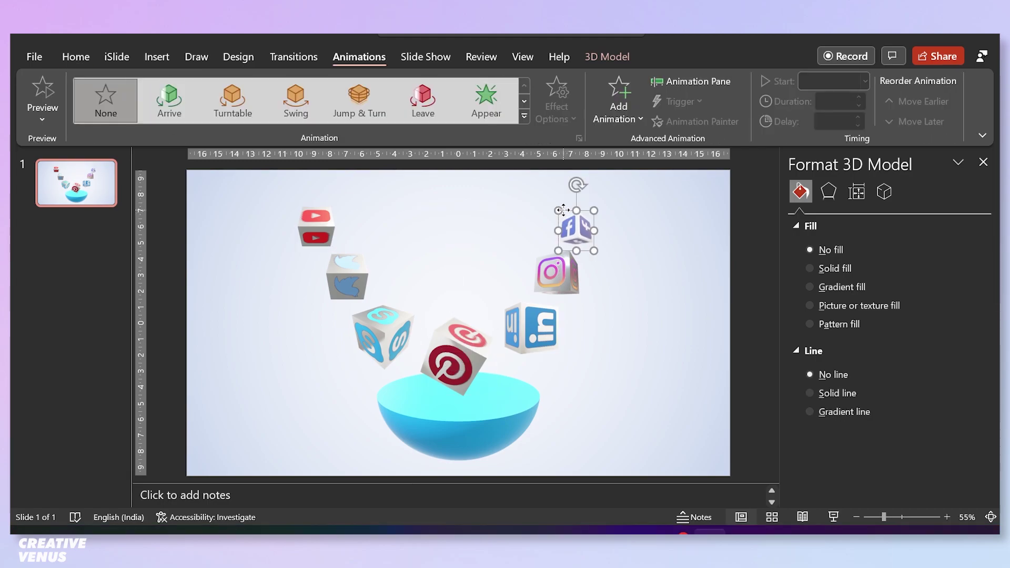
pyautogui.click(549, 271)
pyautogui.moveTo(586, 252); pyautogui.dragTo(547, 253)
pyautogui.click(547, 308)
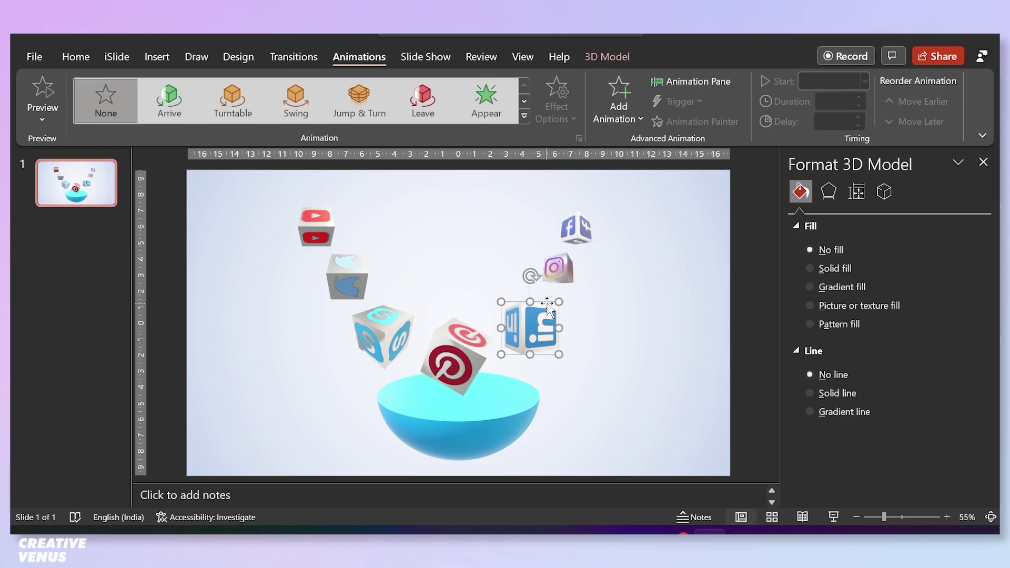
pyautogui.moveTo(556, 302); pyautogui.dragTo(475, 328)
# Nudge the Pinterest, LinkedIn and Skype cubes closer together along the arc
pyautogui.click(444, 326)
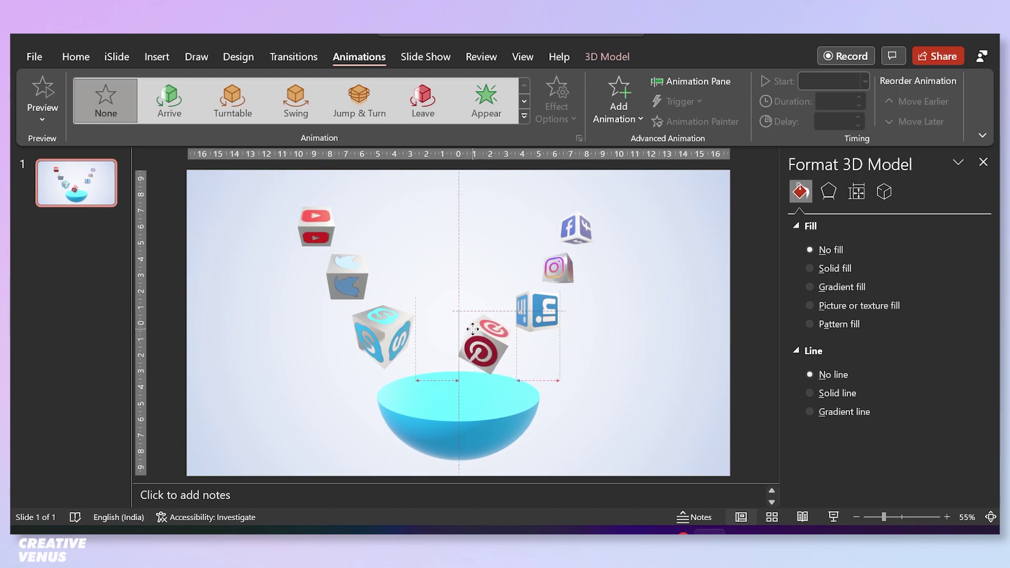
pyautogui.moveTo(473, 329)
pyautogui.mouseDown()
pyautogui.moveTo(448, 332)
pyautogui.moveTo(458, 333)
pyautogui.mouseUp()
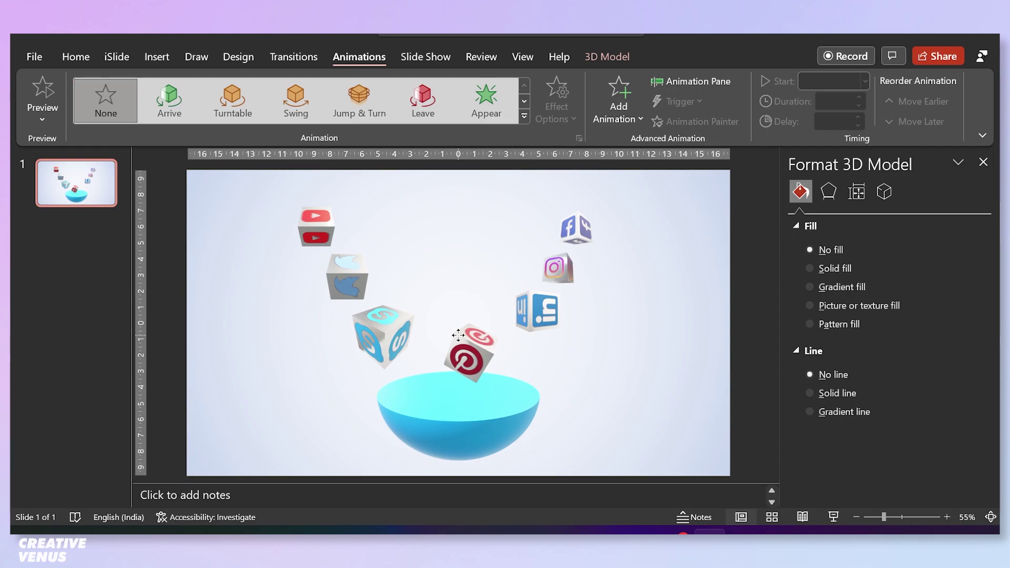
pyautogui.click(458, 335)
pyautogui.click(526, 306)
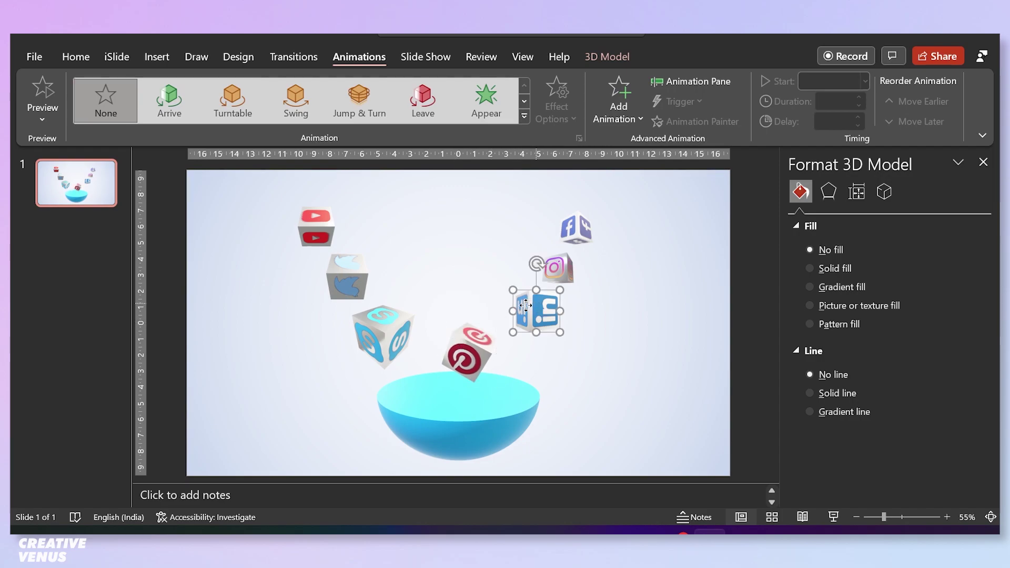
pyautogui.moveTo(526, 306); pyautogui.dragTo(527, 308)
pyautogui.click(395, 320)
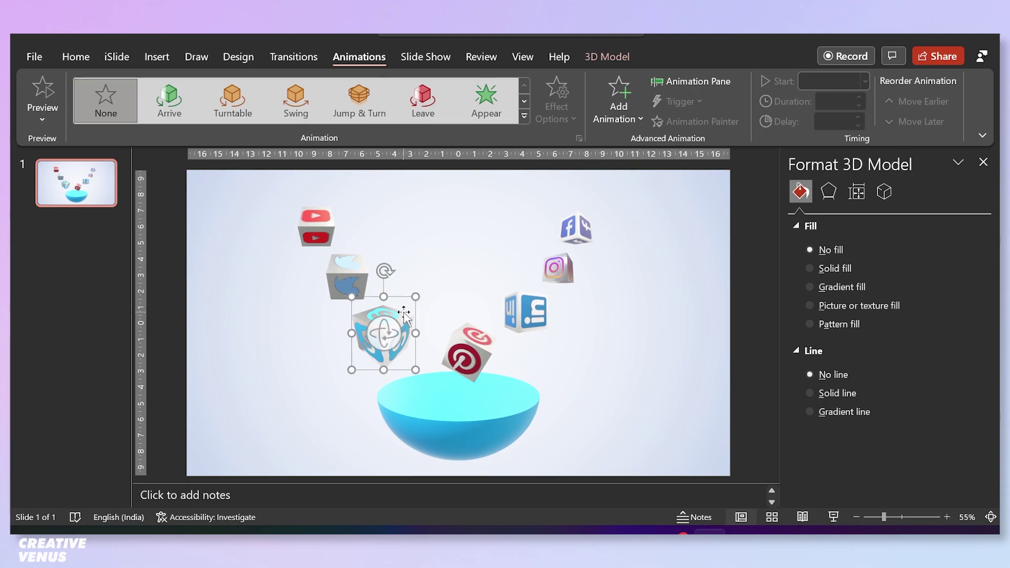
pyautogui.moveTo(404, 315); pyautogui.dragTo(419, 316)
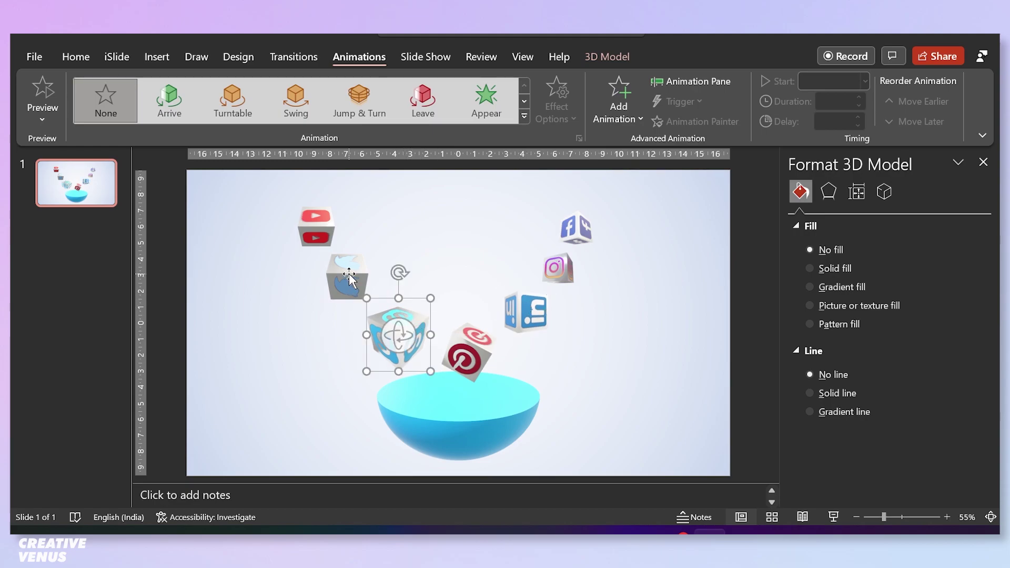
# Enlarge the Twitter and YouTube cubes at the left end of the arc
pyautogui.click(349, 274)
pyautogui.moveTo(368, 255)
pyautogui.mouseDown()
pyautogui.moveTo(385, 235)
pyautogui.moveTo(347, 263)
pyautogui.moveTo(361, 253)
pyautogui.mouseUp()
pyautogui.click(321, 221)
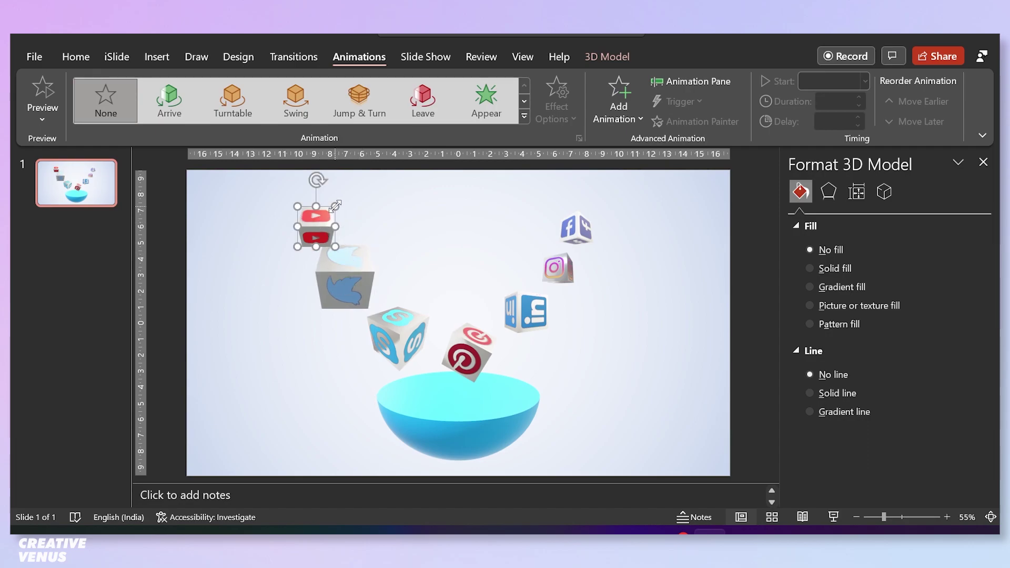
pyautogui.moveTo(335, 207); pyautogui.dragTo(303, 208)
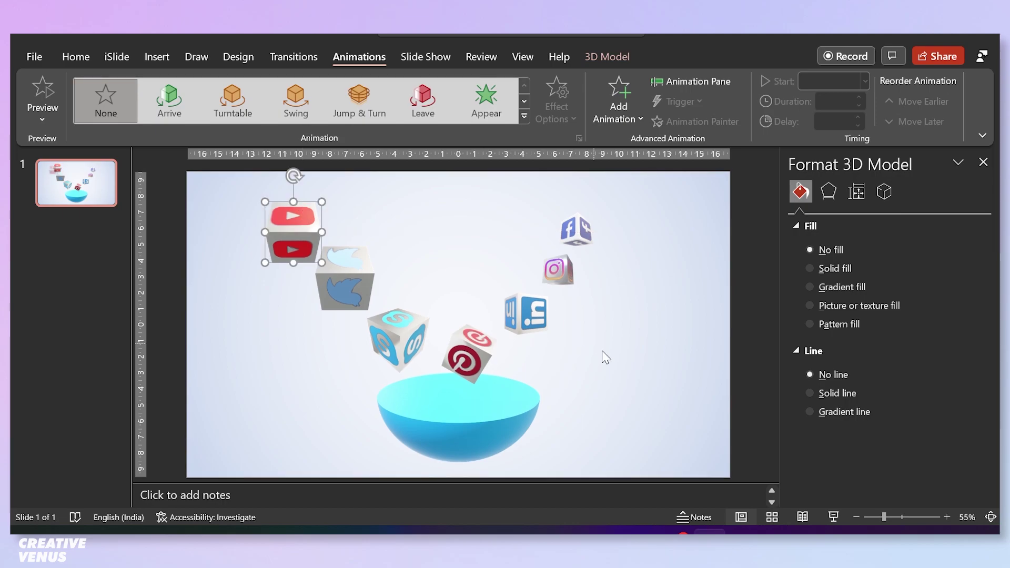
pyautogui.click(658, 392)
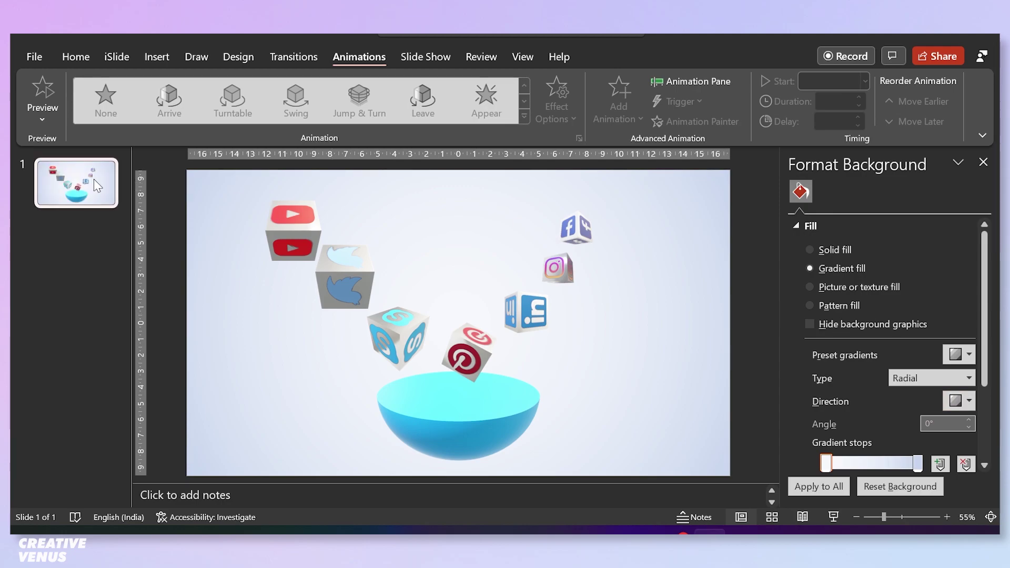
# Set the first radial gradient stop to dark blue
pyautogui.scroll(-3, 991, 311)
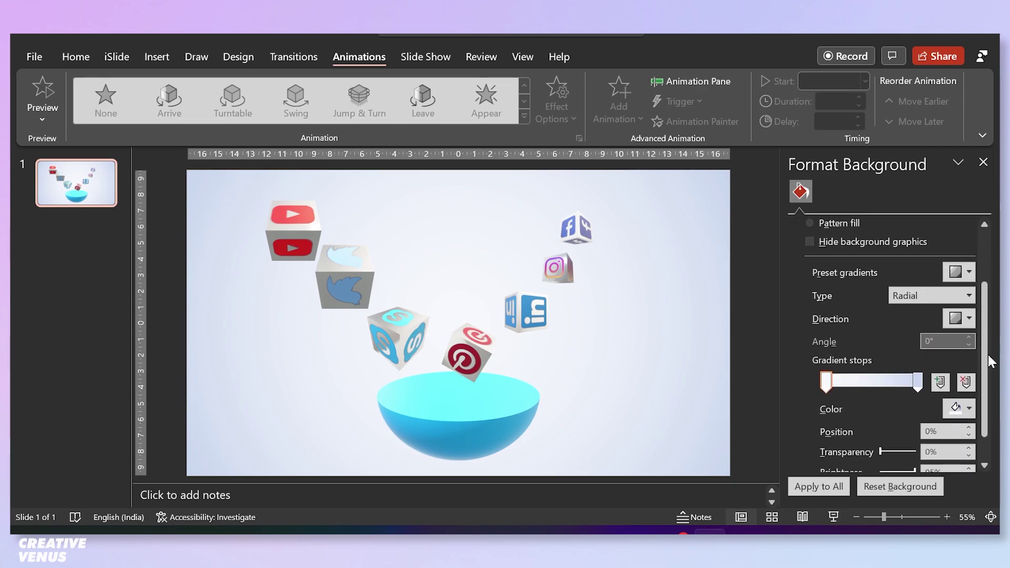
pyautogui.click(958, 408)
pyautogui.click(909, 373)
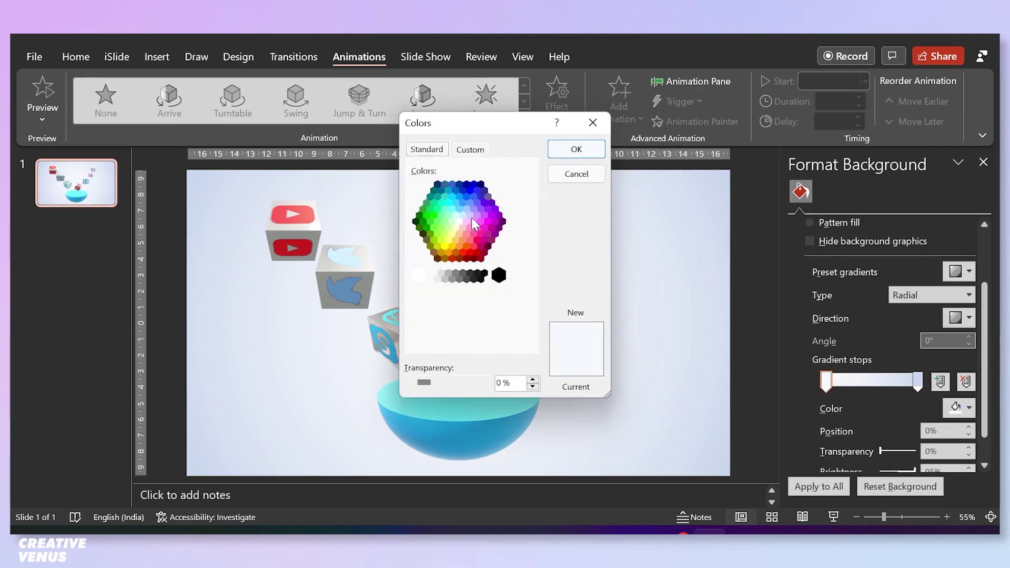
pyautogui.click(466, 184)
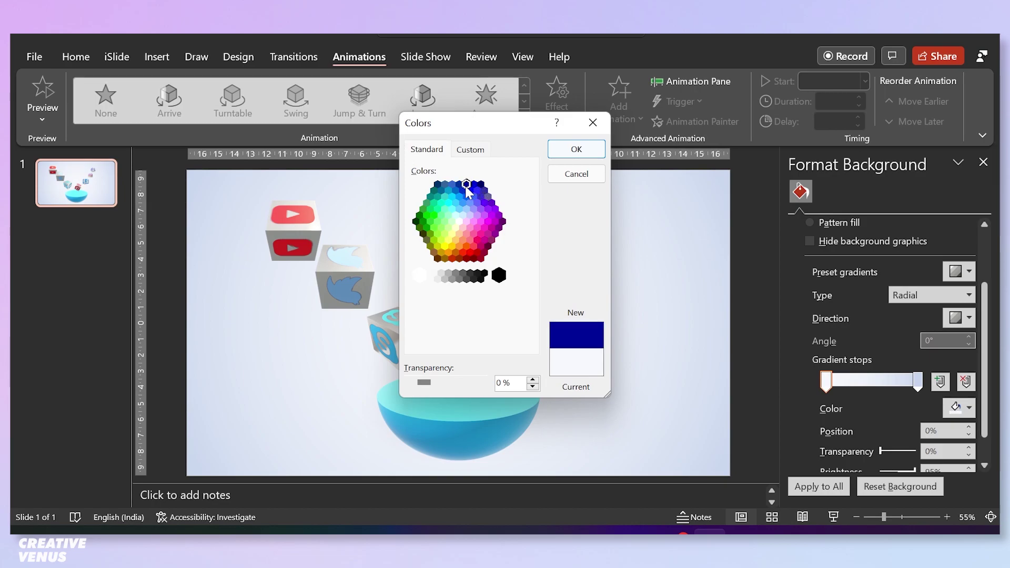
pyautogui.click(576, 150)
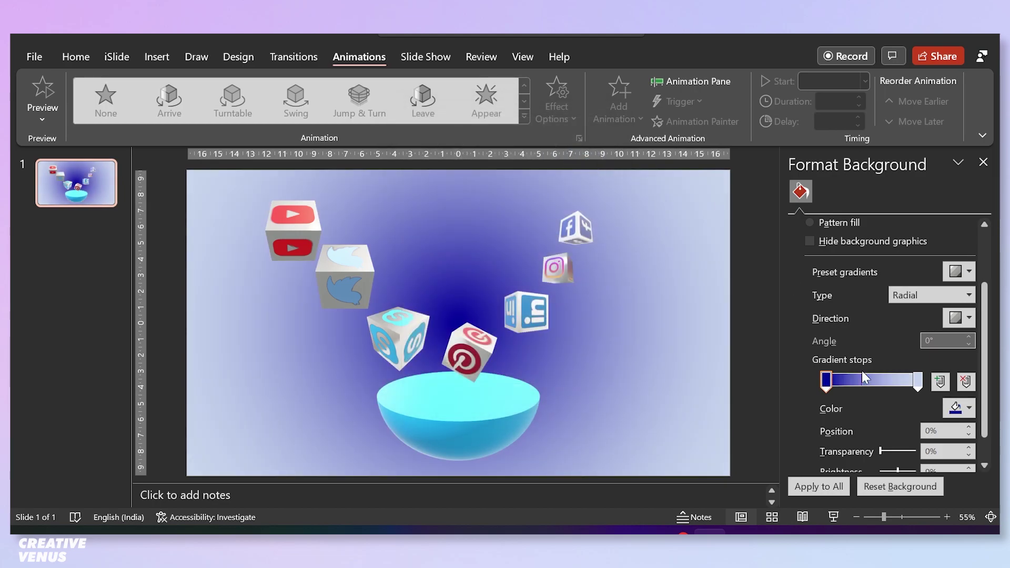
# Make the right gradient stop dark blue, move the left stop to 31%, and select all cubes
pyautogui.click(917, 380)
pyautogui.click(969, 408)
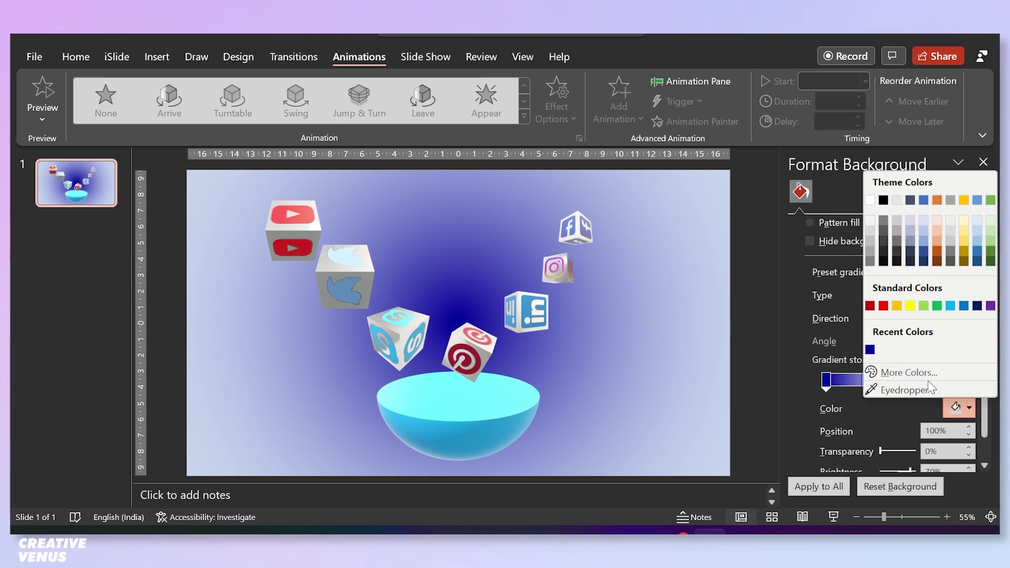
pyautogui.click(928, 377)
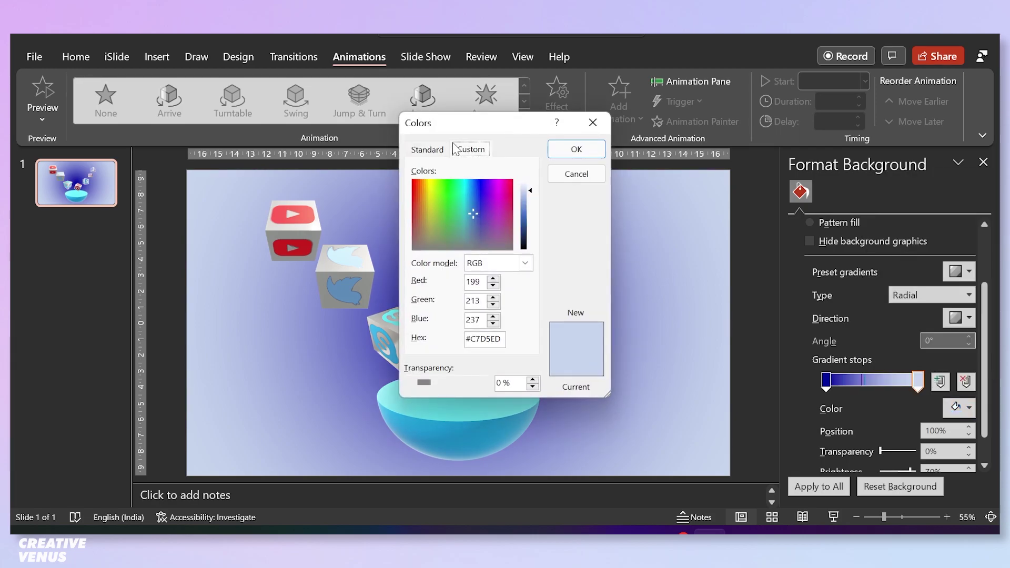
pyautogui.click(429, 151)
pyautogui.click(483, 188)
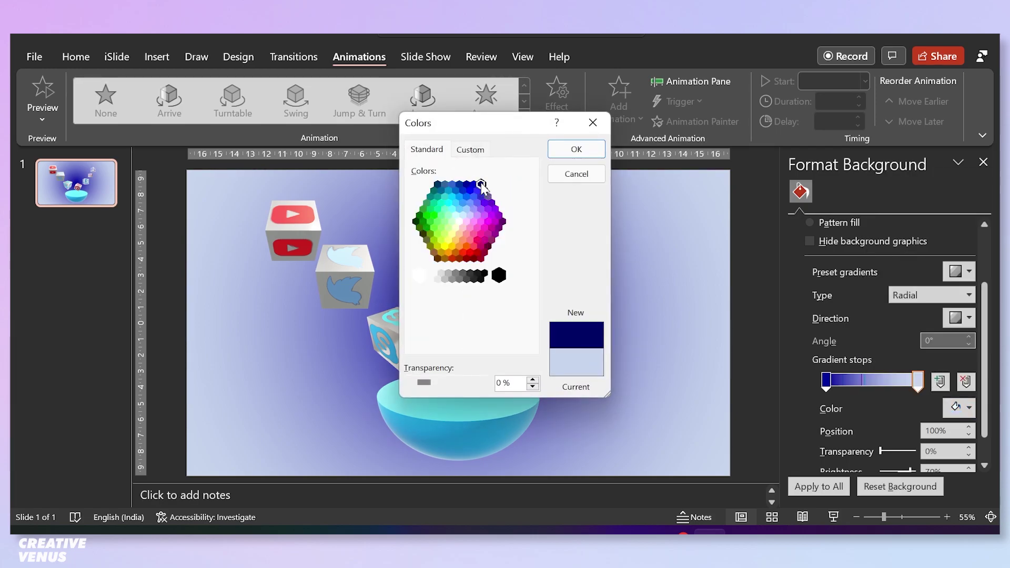
pyautogui.click(557, 154)
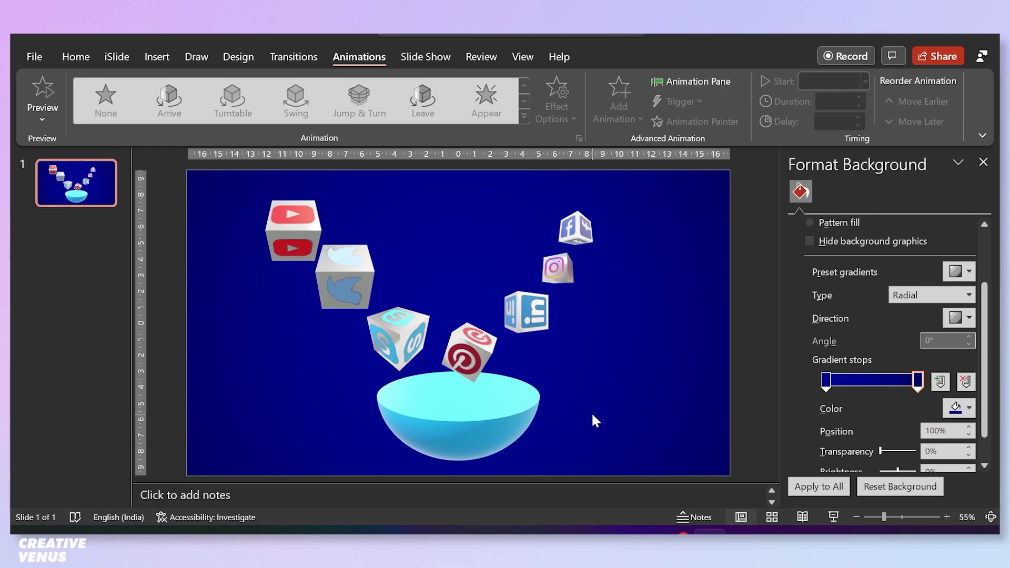
pyautogui.moveTo(823, 389); pyautogui.dragTo(893, 381)
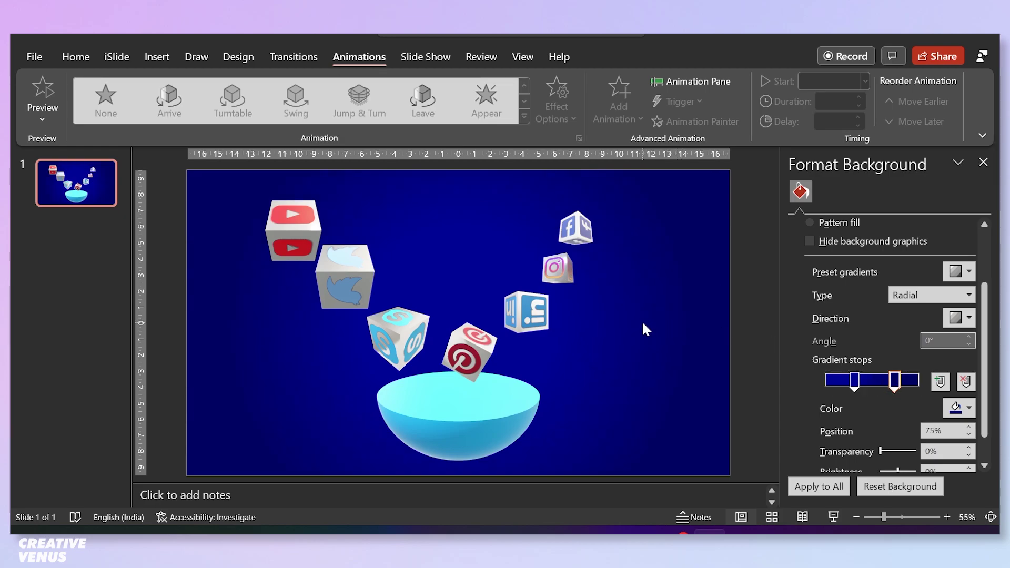
pyautogui.moveTo(199, 171); pyautogui.dragTo(716, 401)
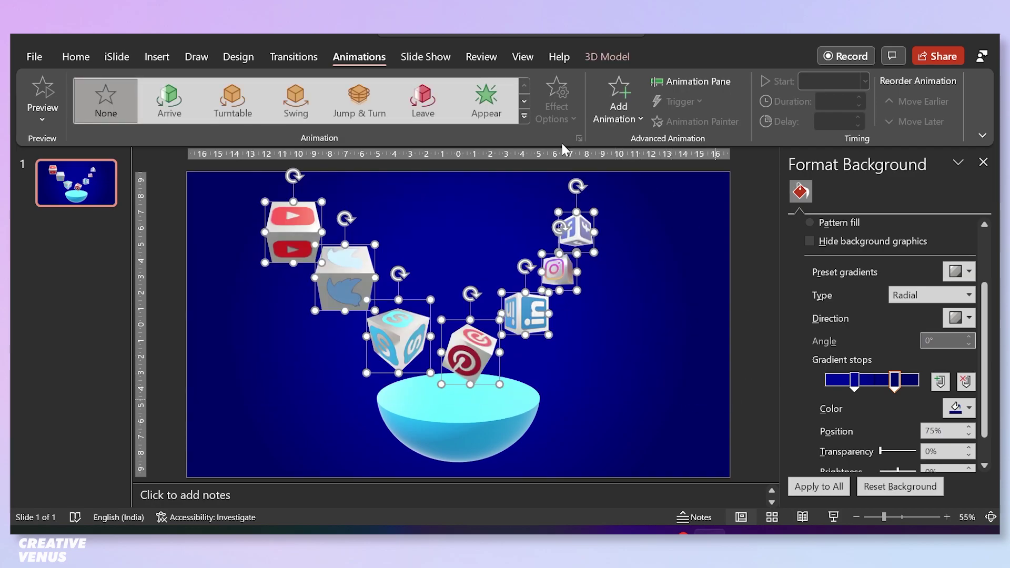
# Apply Swing to all cubes, starting automatically with auto-reverse and repeating until the end of the slide
pyautogui.click(295, 100)
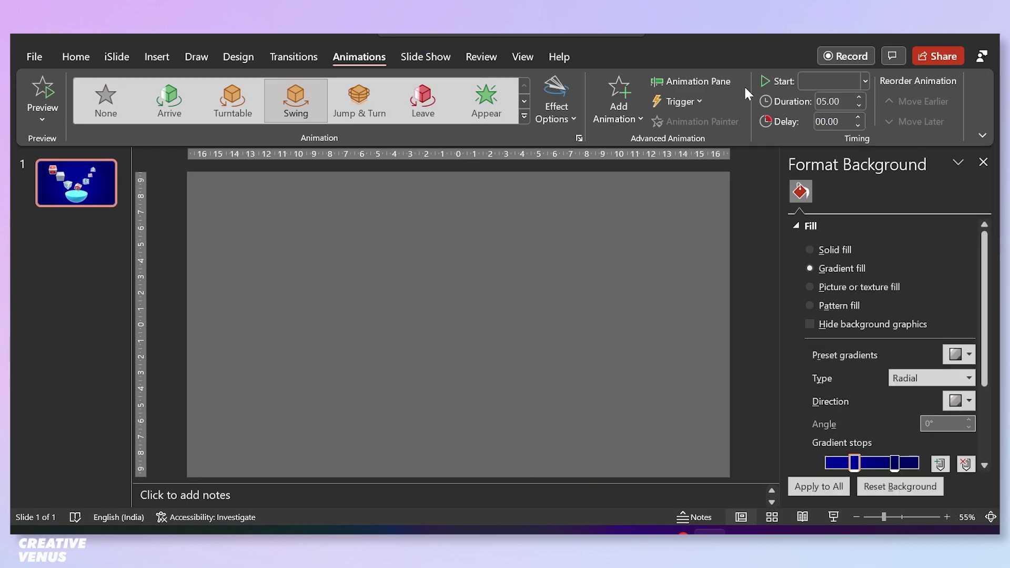
pyautogui.click(698, 83)
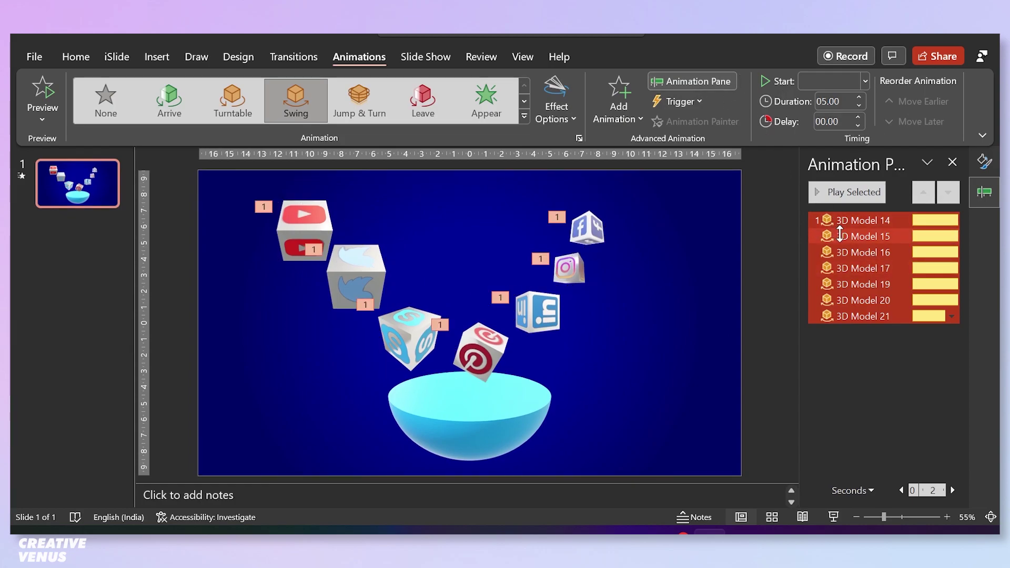
pyautogui.rightClick(839, 237)
pyautogui.click(867, 294)
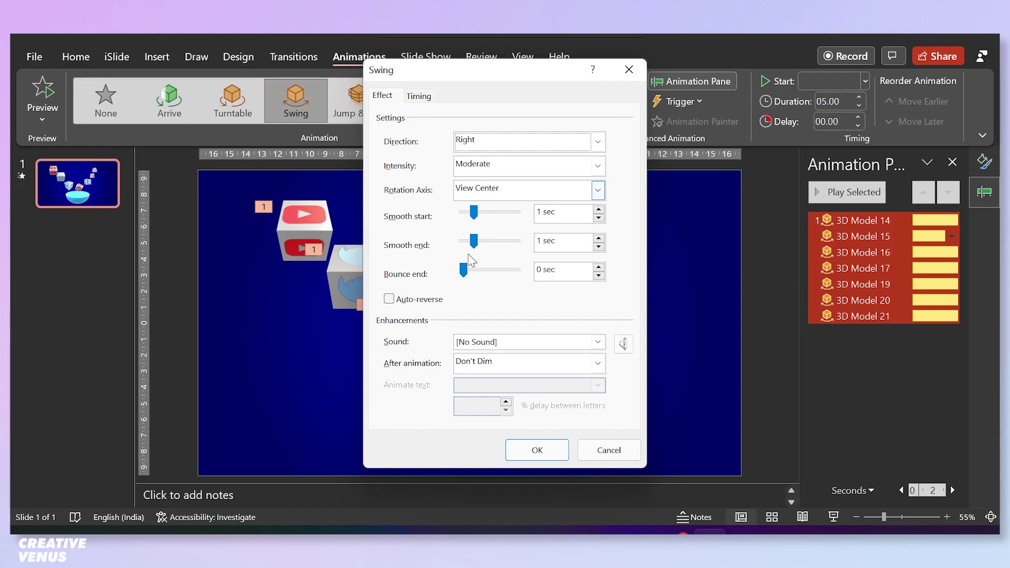
pyautogui.click(421, 300)
pyautogui.click(430, 97)
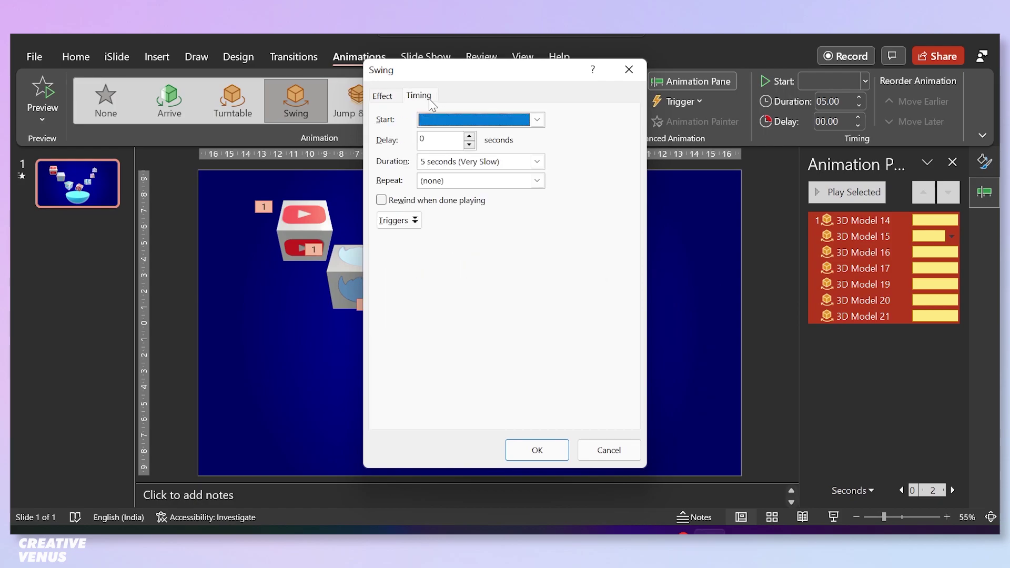
pyautogui.click(536, 181)
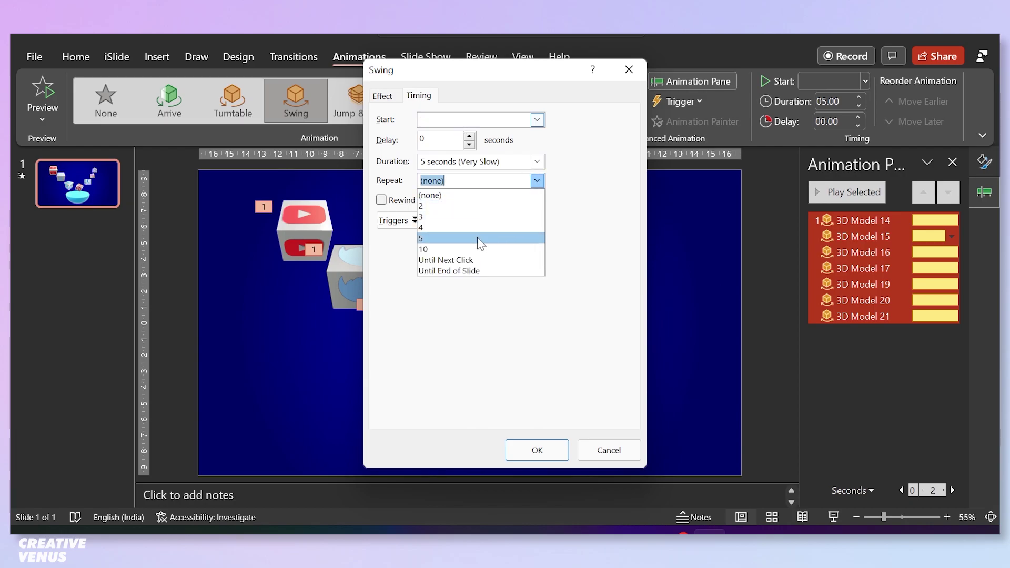
pyautogui.click(459, 271)
pyautogui.click(543, 456)
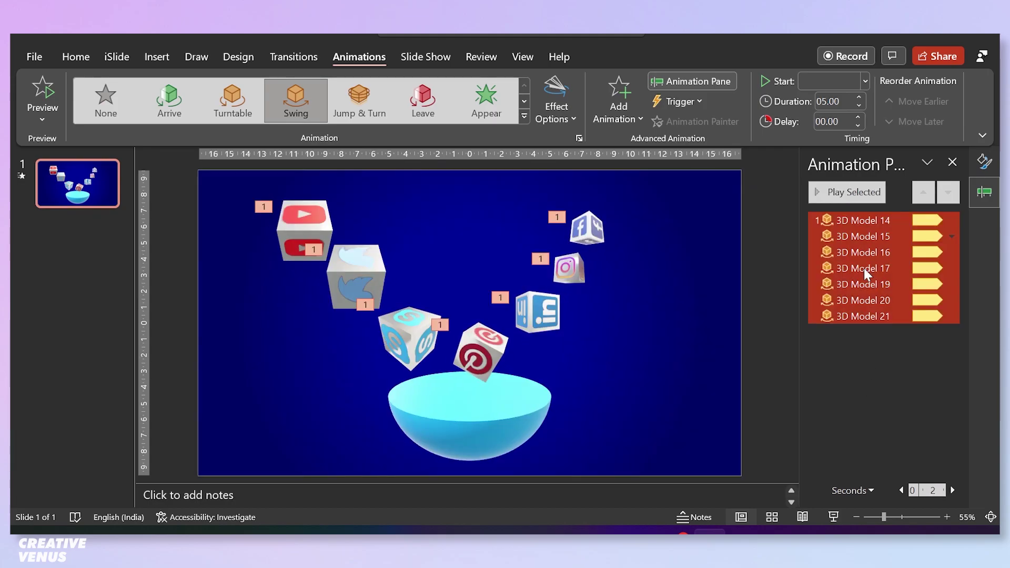
# Set 3D Model 15 to swing Up and 3D Model 16 to swing Left
pyautogui.click(864, 236)
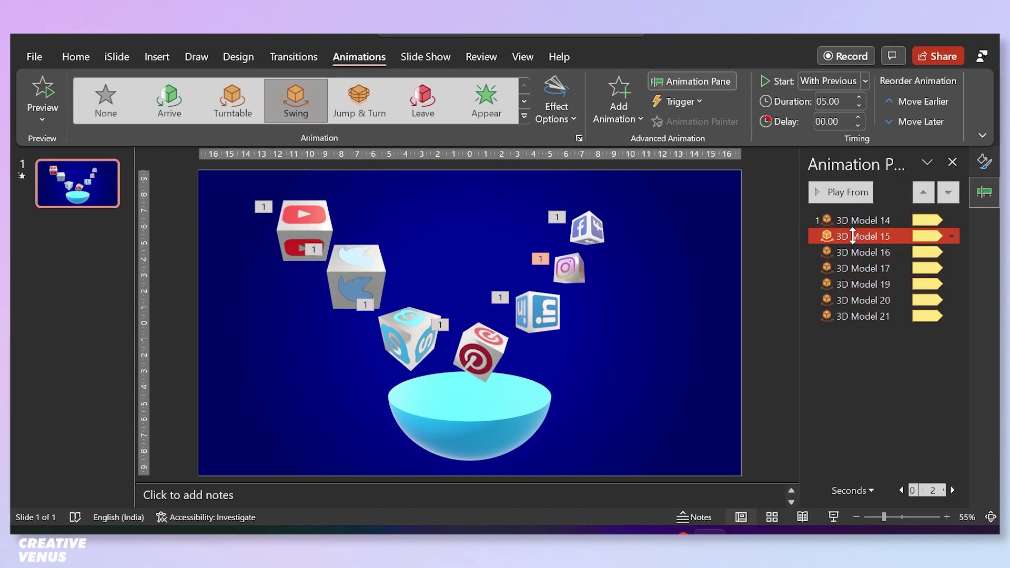
pyautogui.click(555, 119)
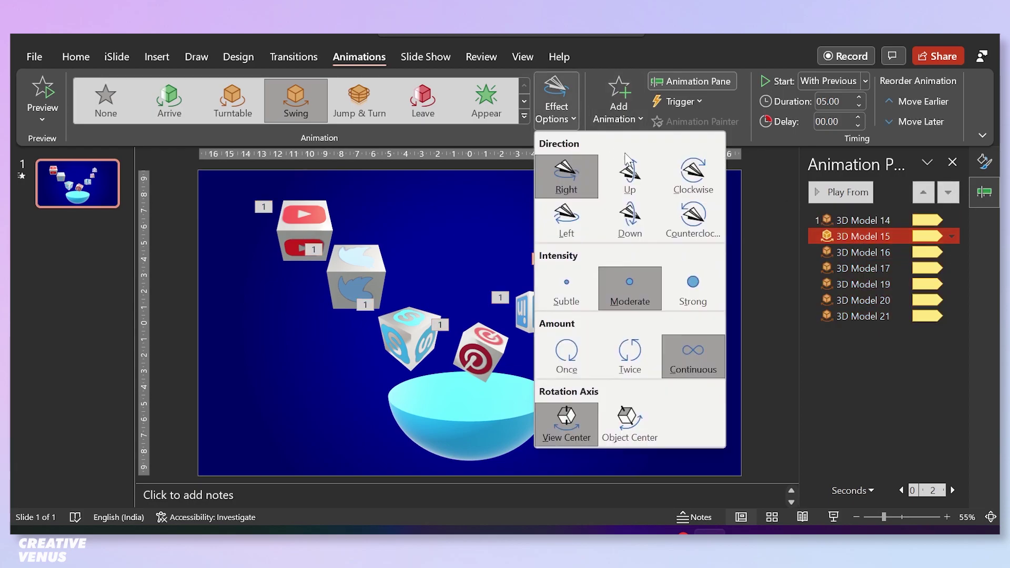
pyautogui.click(631, 171)
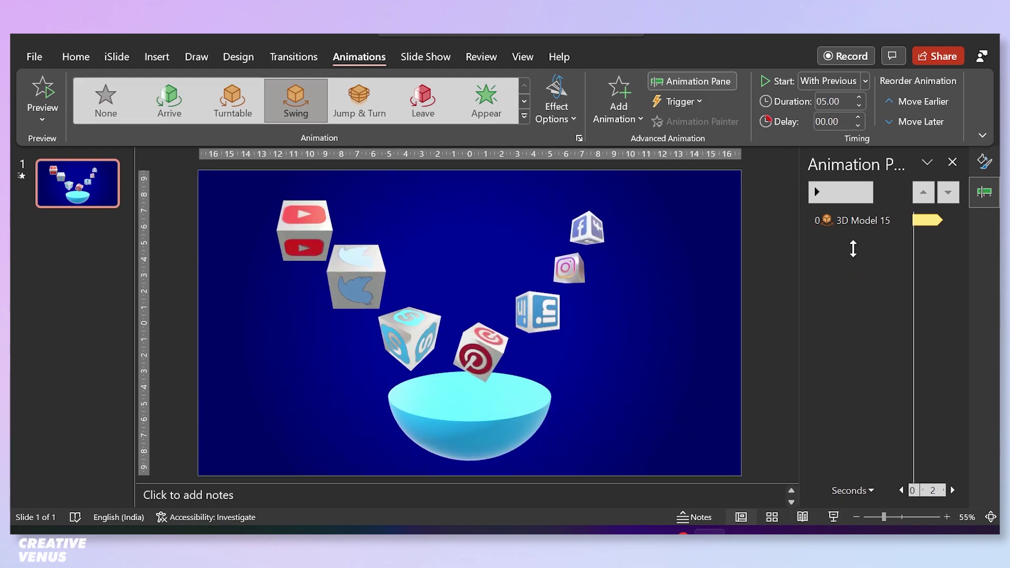
pyautogui.keyDown('shift'); pyautogui.click(855, 251); pyautogui.keyUp('shift')
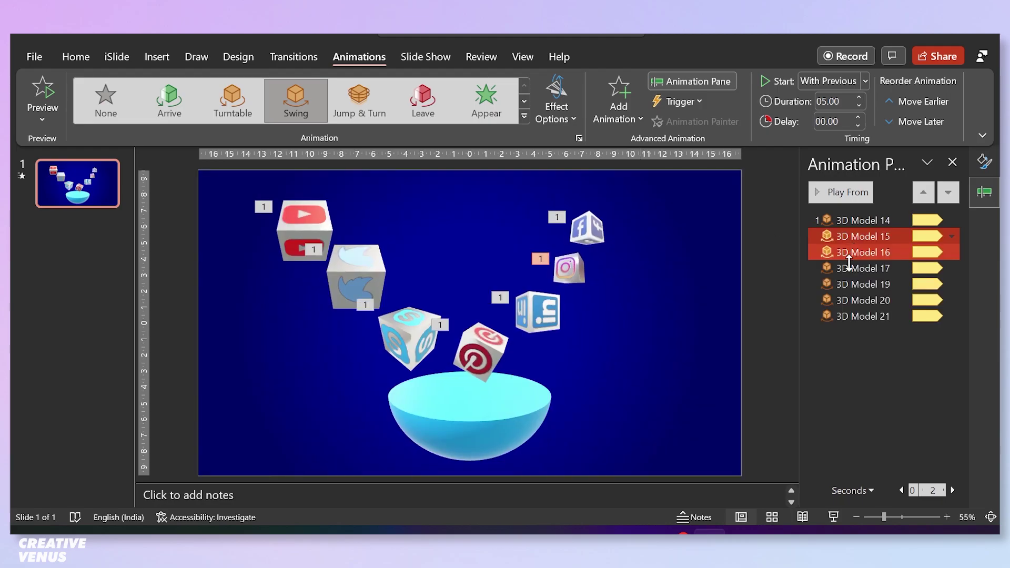
pyautogui.click(852, 253)
pyautogui.click(561, 120)
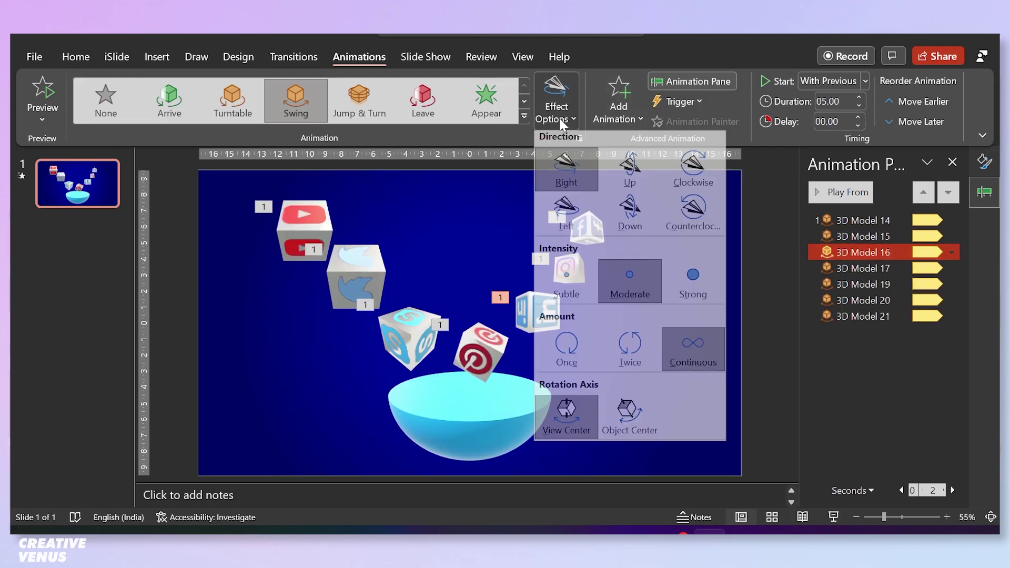
pyautogui.click(571, 216)
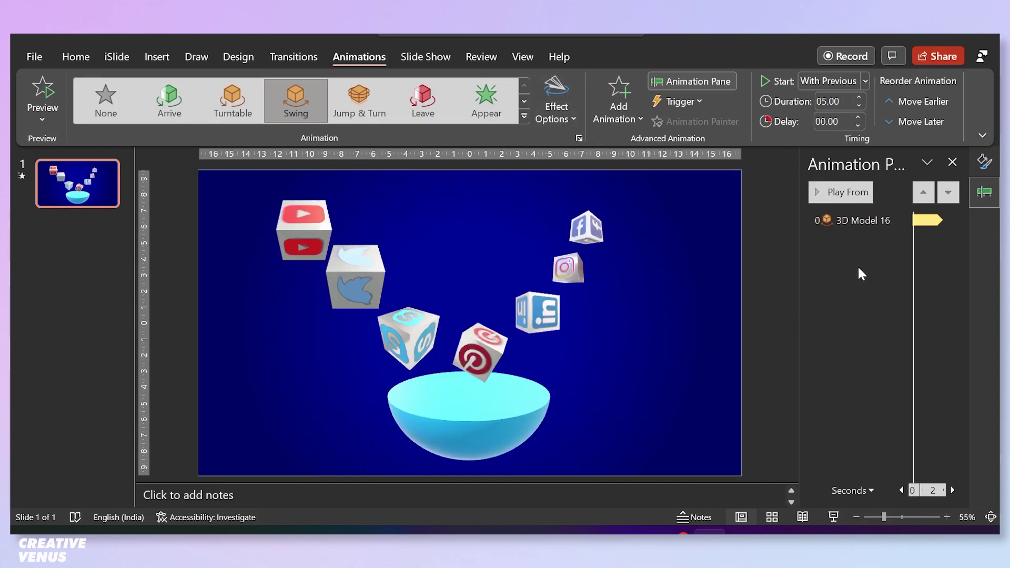
# Make 3D Model 17 swing Counterclockwise and 3D Model 19 rotate around its Object Center
pyautogui.click(858, 267)
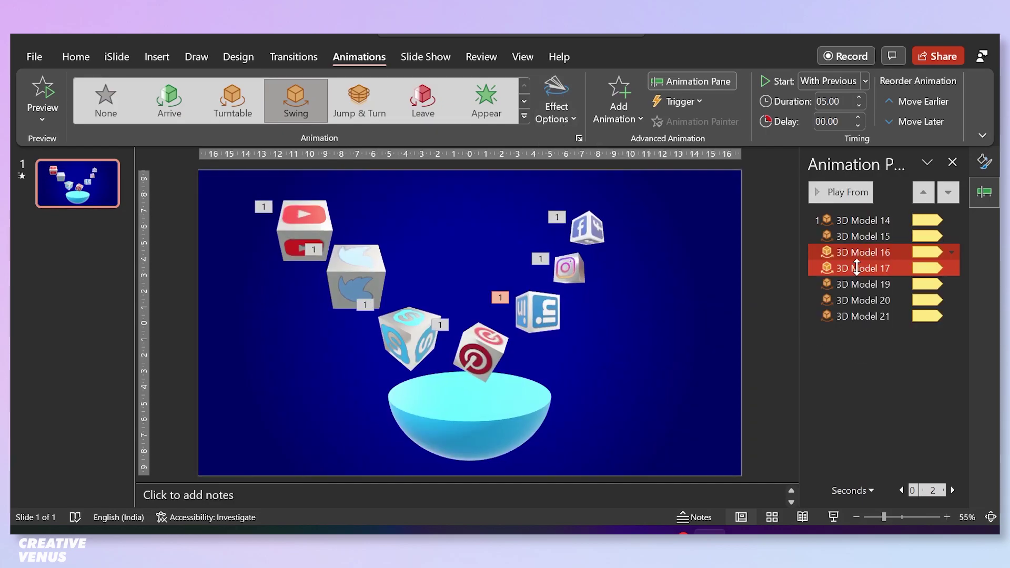
pyautogui.click(556, 111)
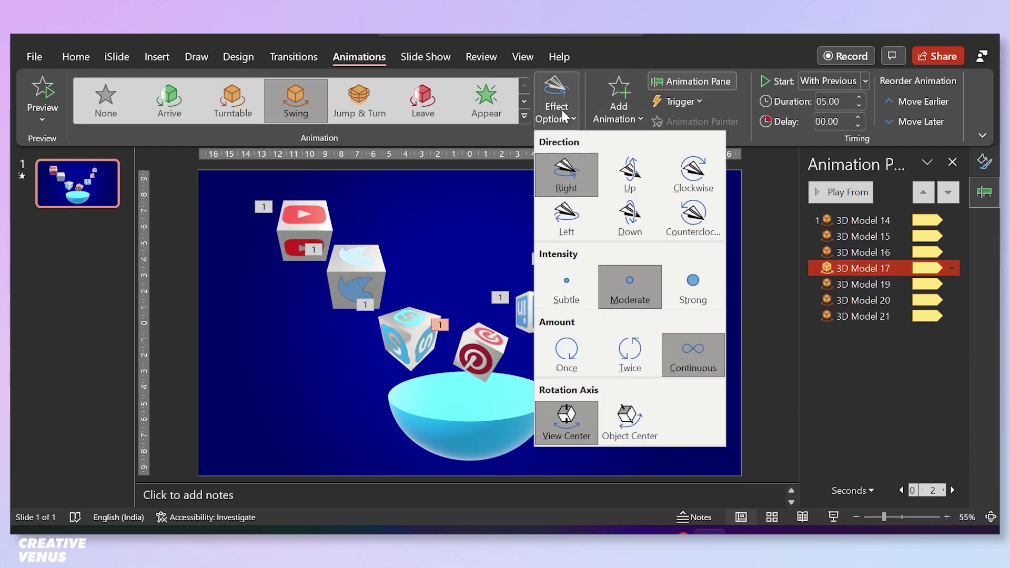
pyautogui.click(681, 223)
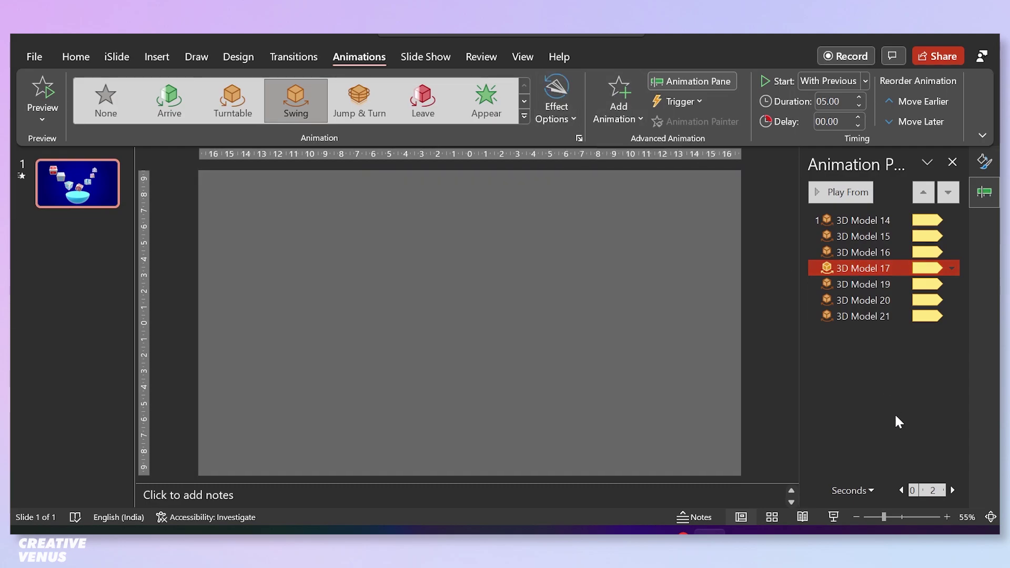
pyautogui.click(861, 284)
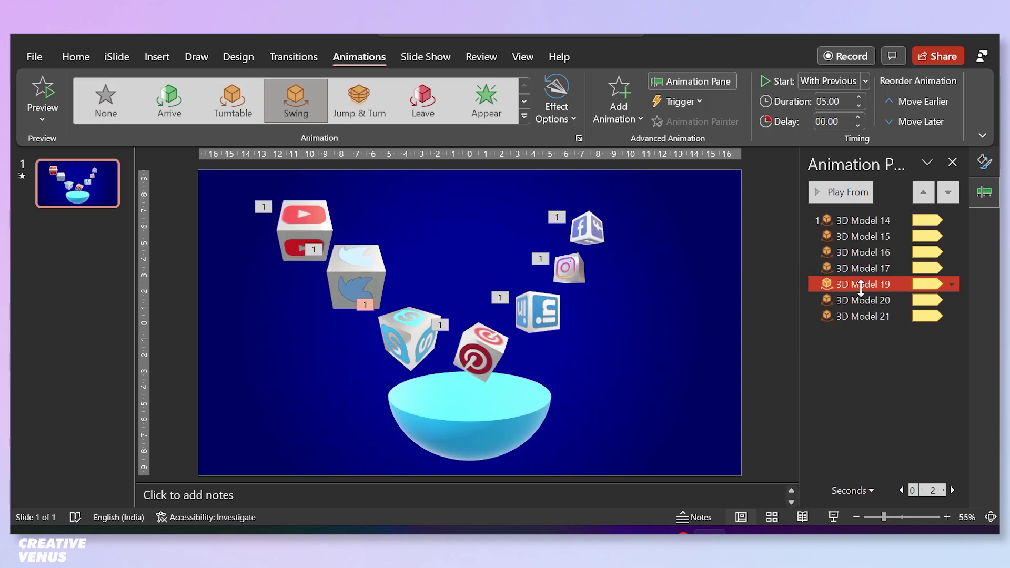
pyautogui.click(559, 111)
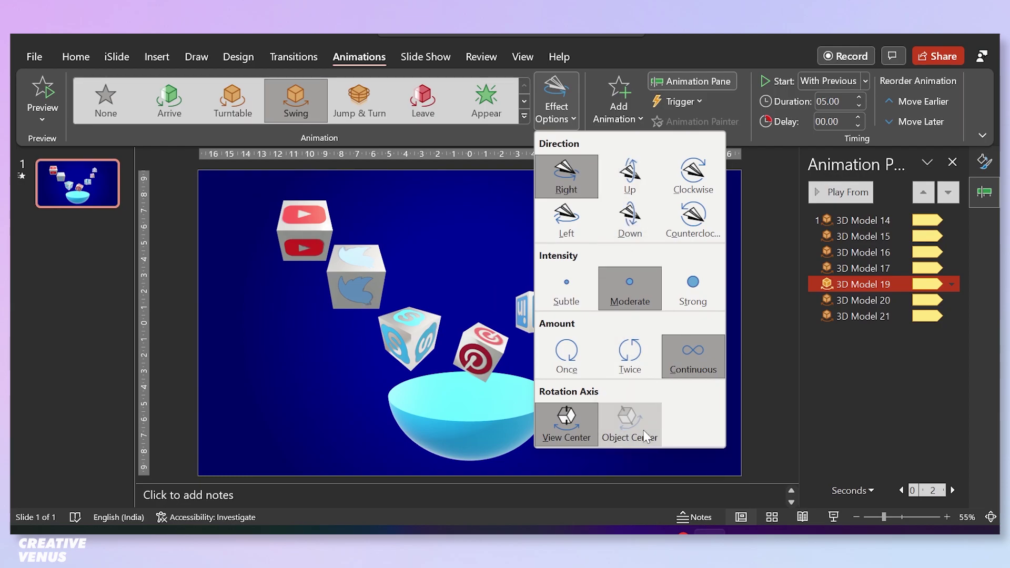
pyautogui.click(630, 421)
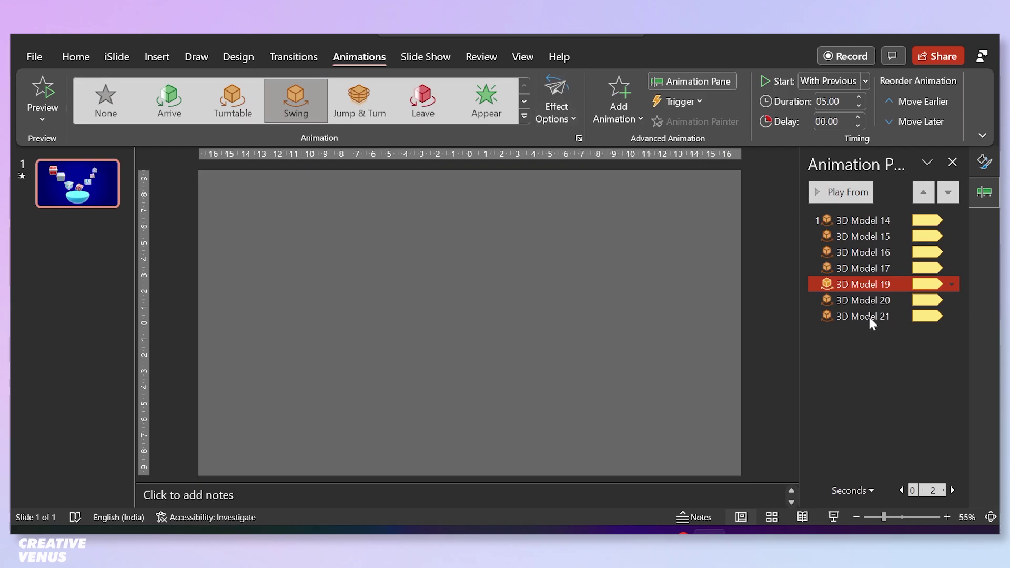
# Set 3D Model 20 to swing Left and 3D Model 21 to swing Clockwise
pyautogui.click(864, 301)
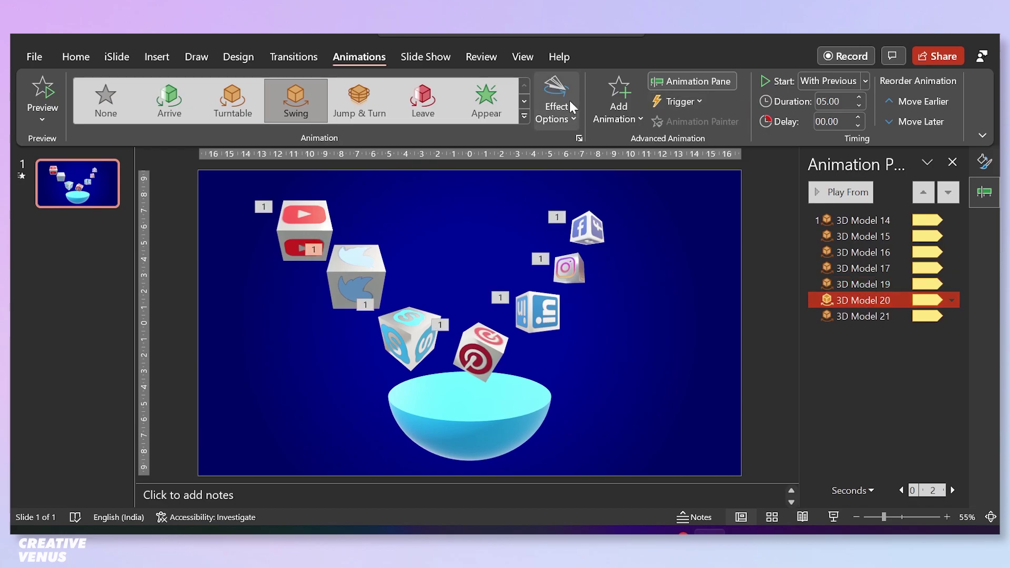
pyautogui.click(558, 111)
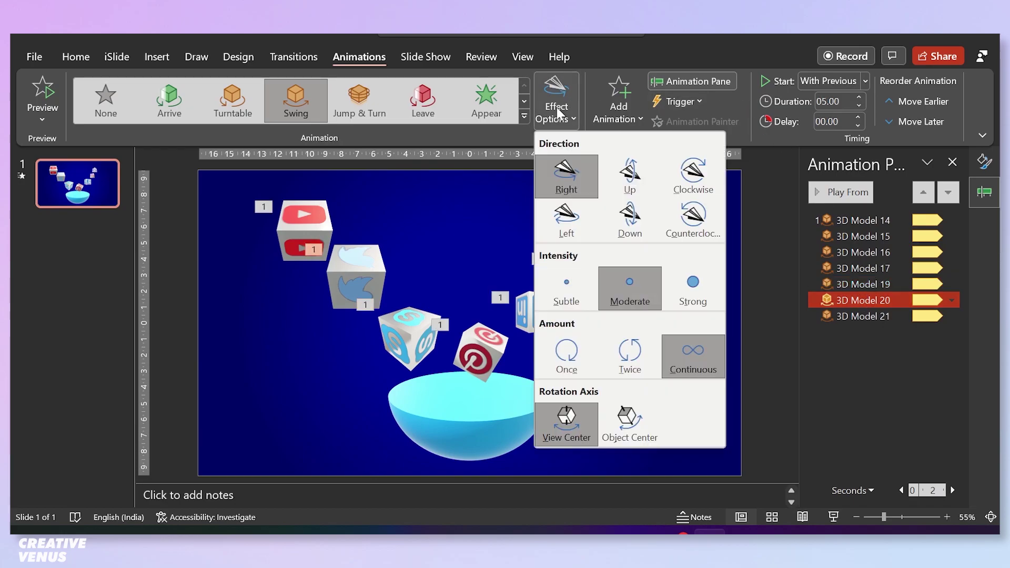
pyautogui.click(572, 225)
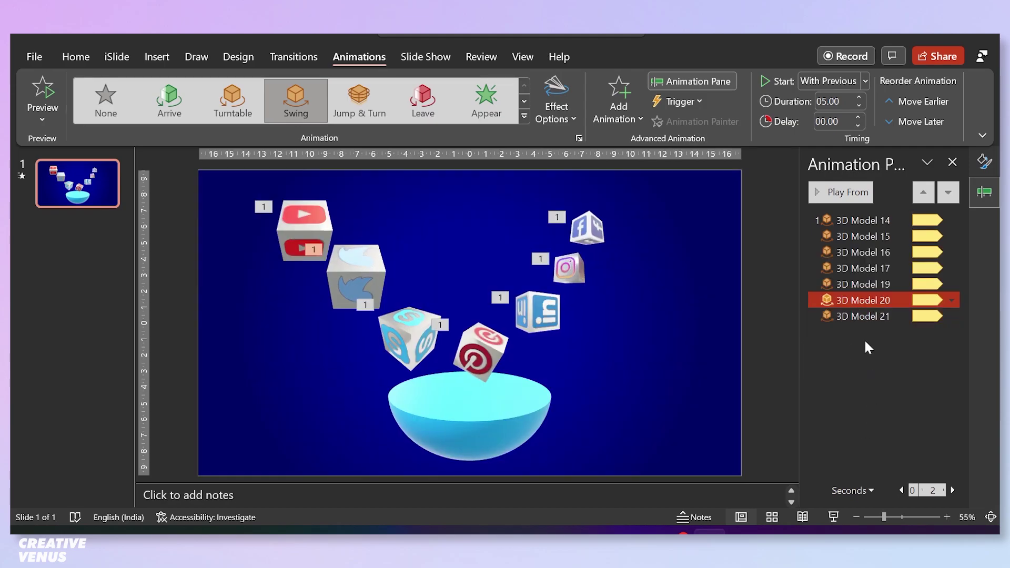
pyautogui.keyDown('ctrl'); pyautogui.click(858, 317); pyautogui.keyUp('ctrl')
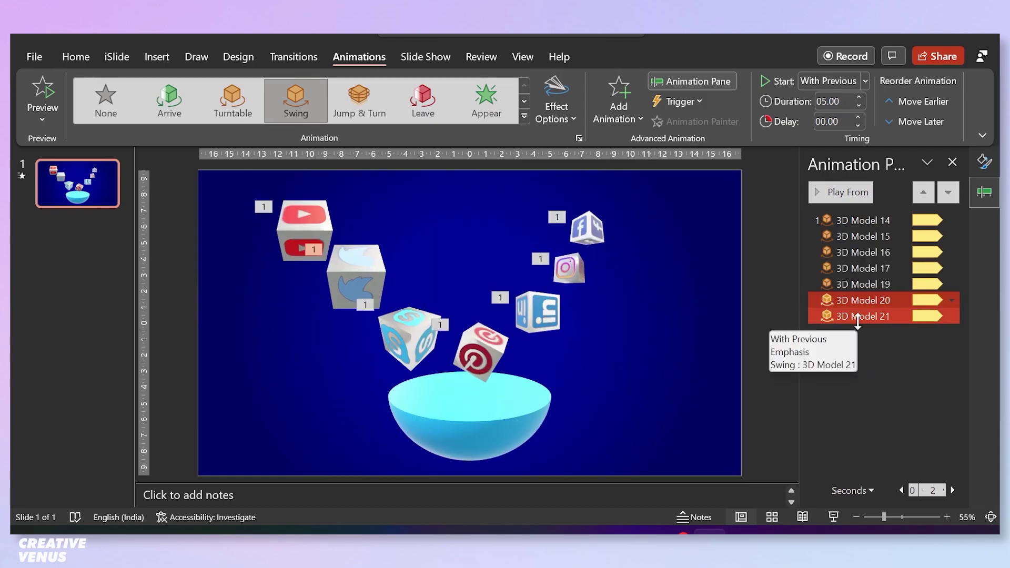
pyautogui.click(858, 316)
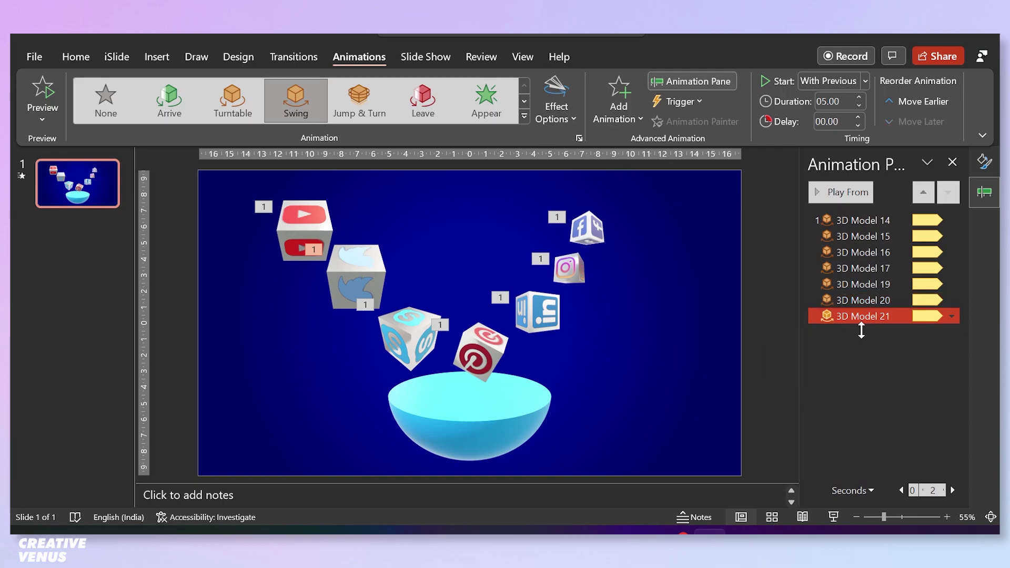
pyautogui.click(570, 120)
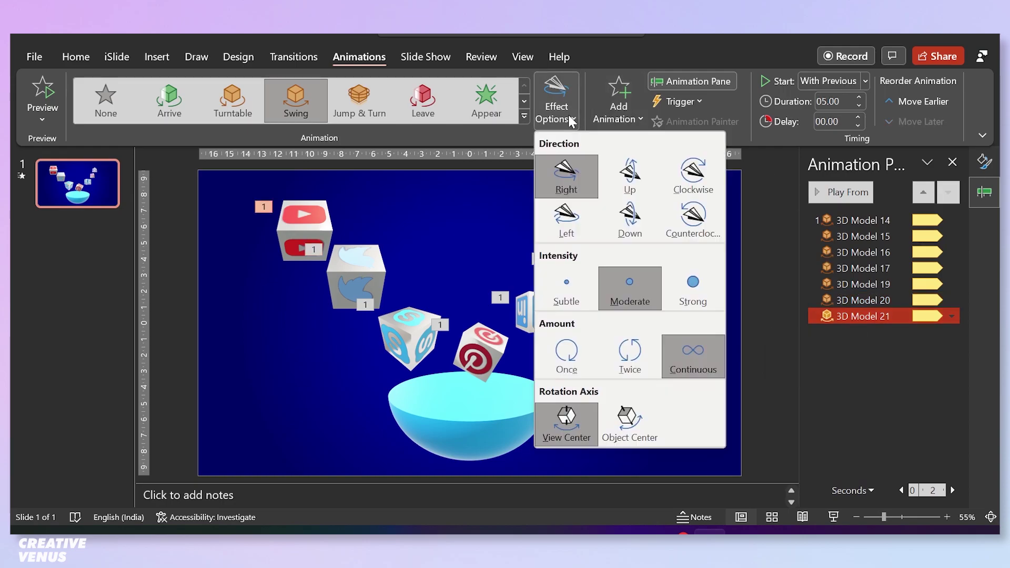
pyautogui.click(684, 185)
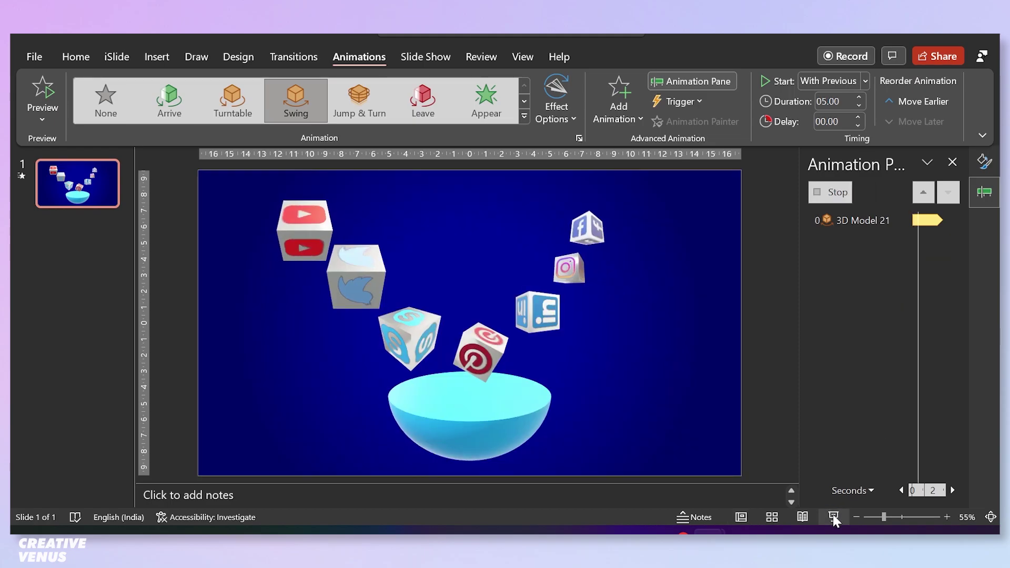
pyautogui.press('F5')
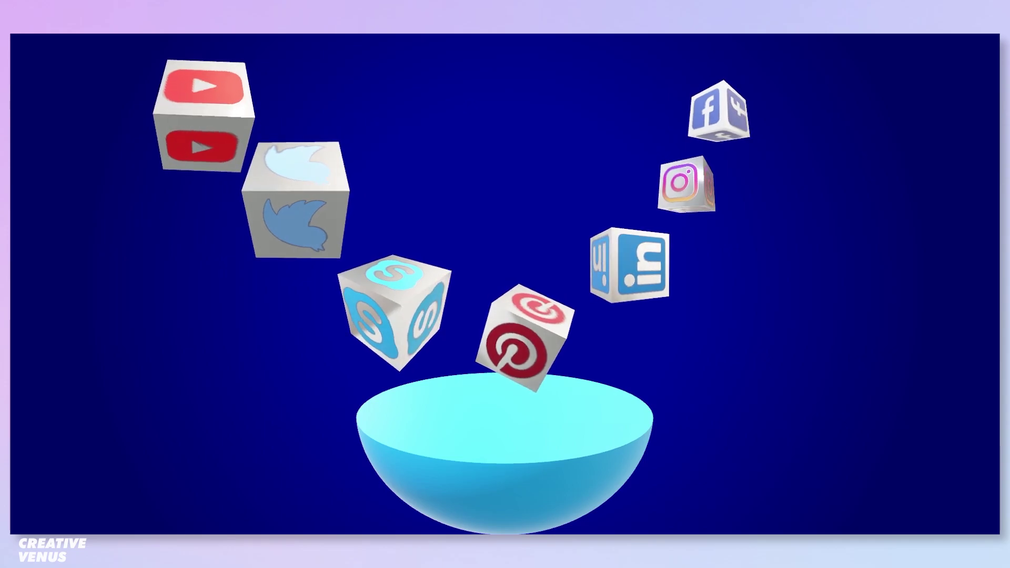
pyautogui.press('Escape')
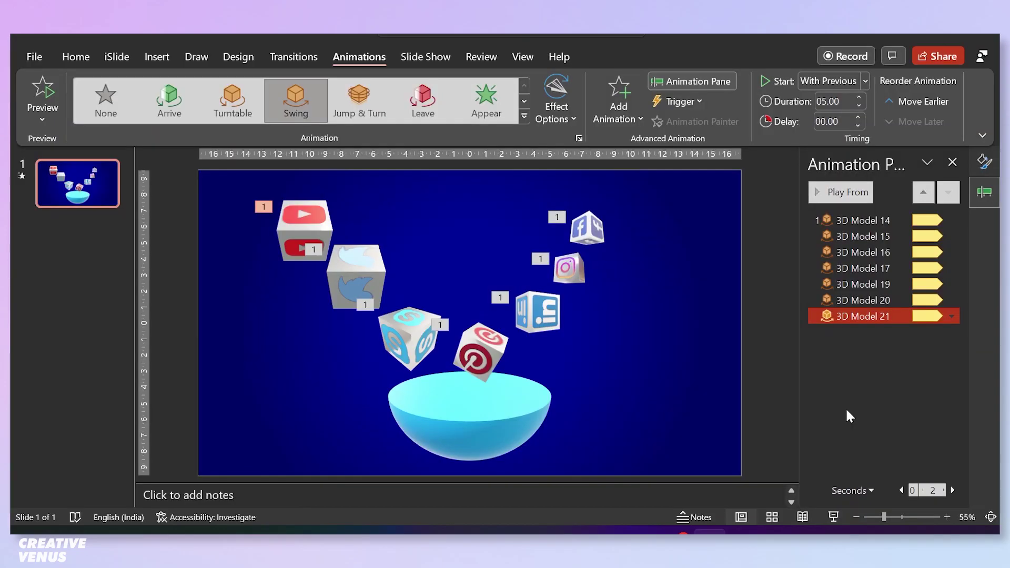
# Switch 3D Model 19 to Jump & Turn with auto-reverse, starting With Previous and repeating until slide end
pyautogui.click(857, 285)
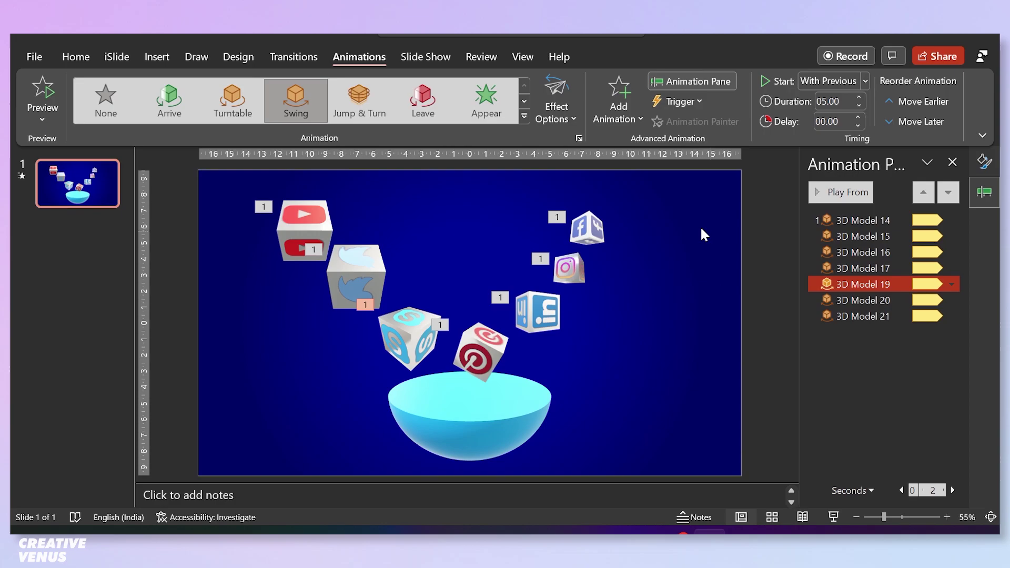
pyautogui.click(371, 109)
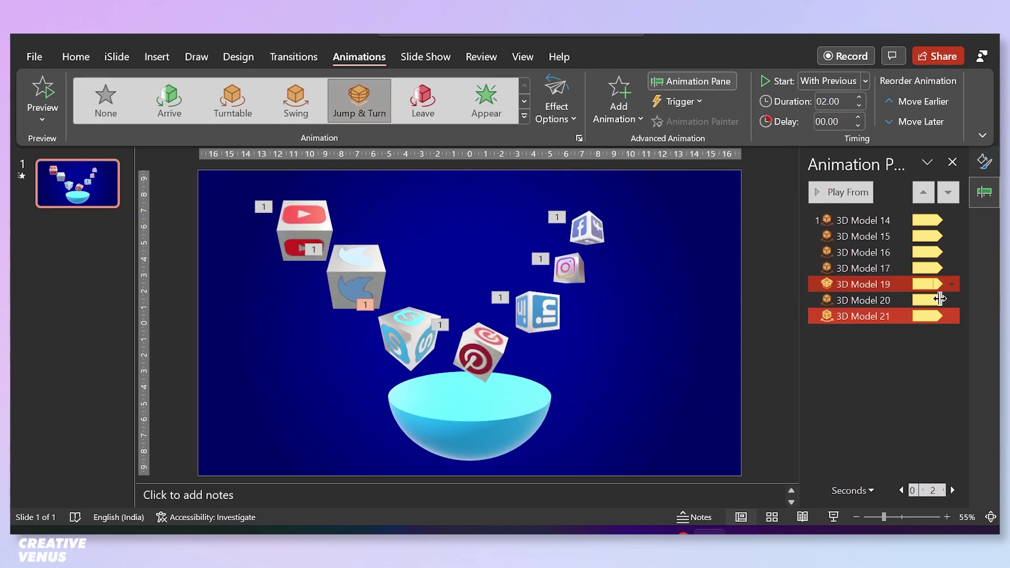
pyautogui.click(884, 285)
pyautogui.rightClick(884, 289)
pyautogui.click(874, 358)
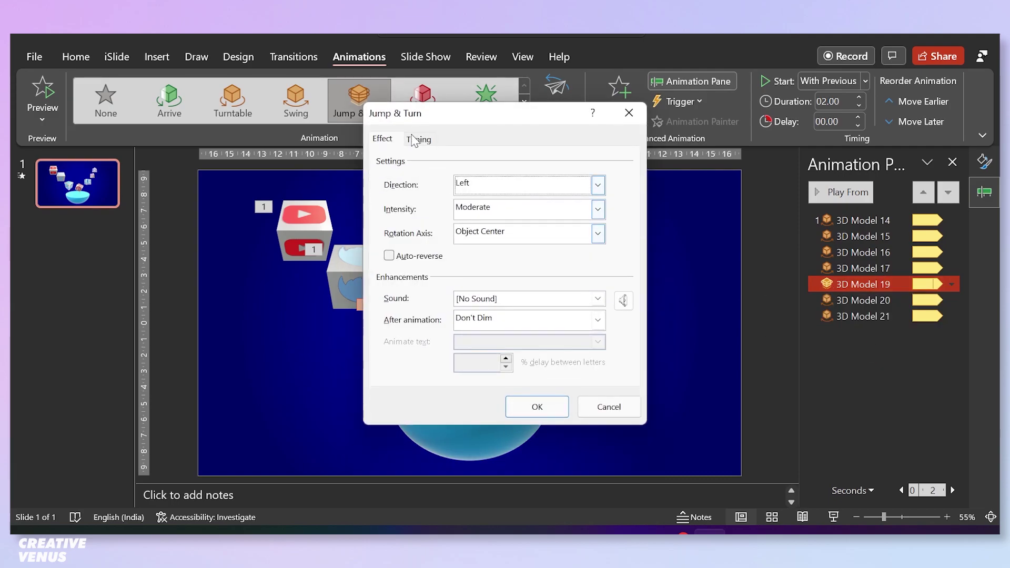
pyautogui.click(412, 257)
pyautogui.click(419, 139)
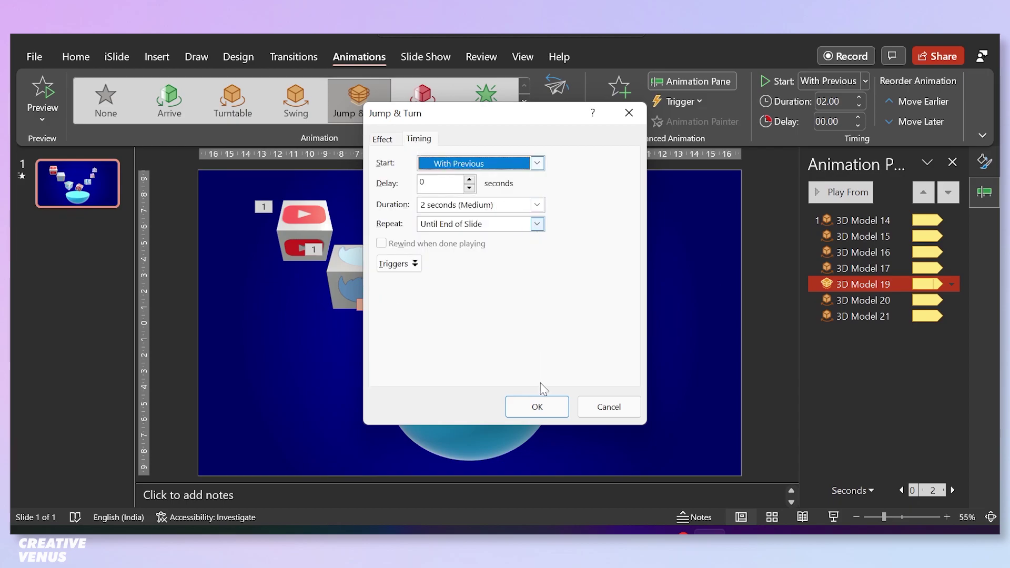
pyautogui.click(542, 405)
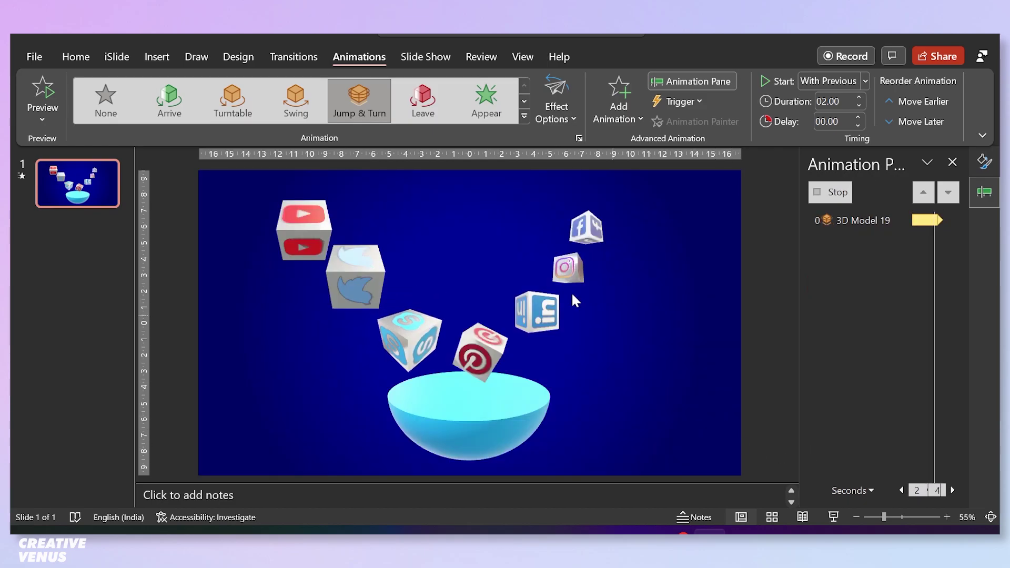
pyautogui.click(313, 233)
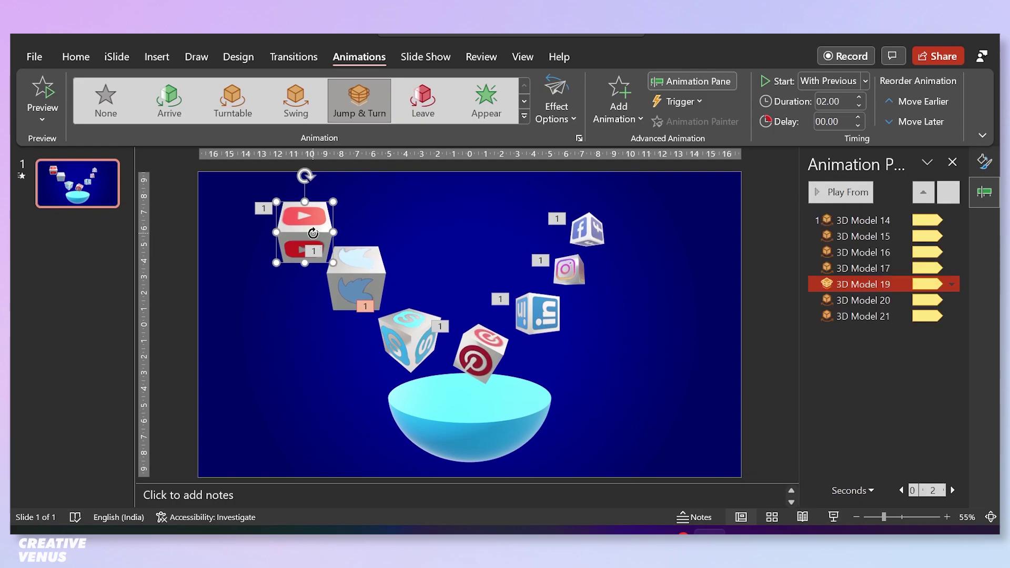
# Give 3D Model 21 a Turntable animation with auto-reverse, repeating until the end of the slide
pyautogui.click(232, 101)
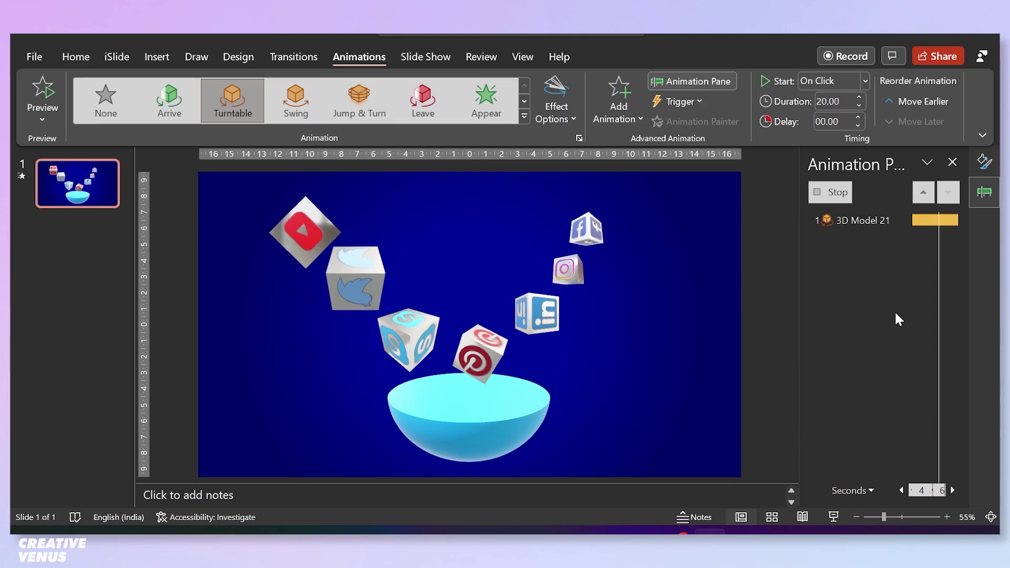
pyautogui.rightClick(876, 316)
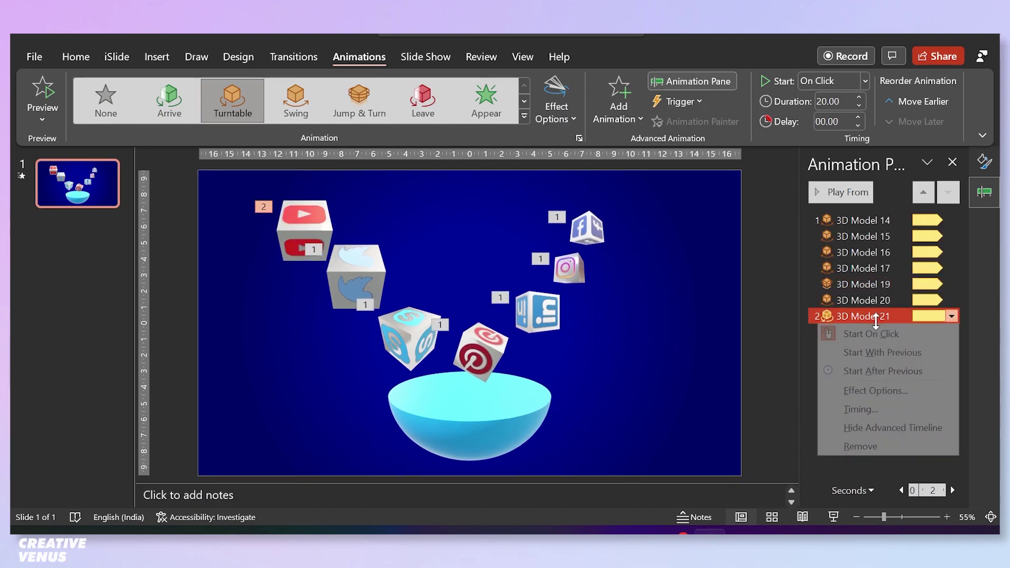
pyautogui.click(865, 390)
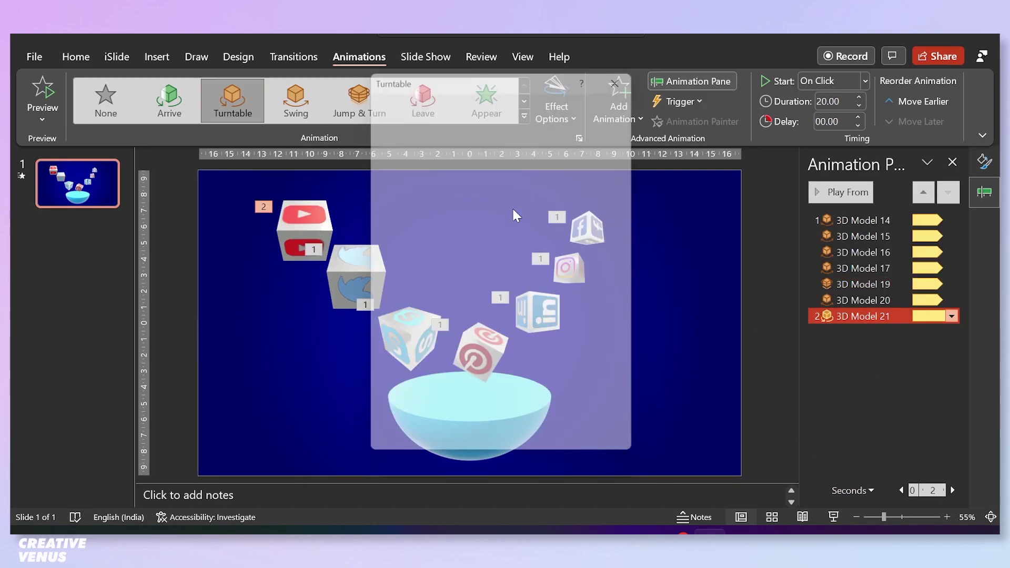
pyautogui.click(425, 301)
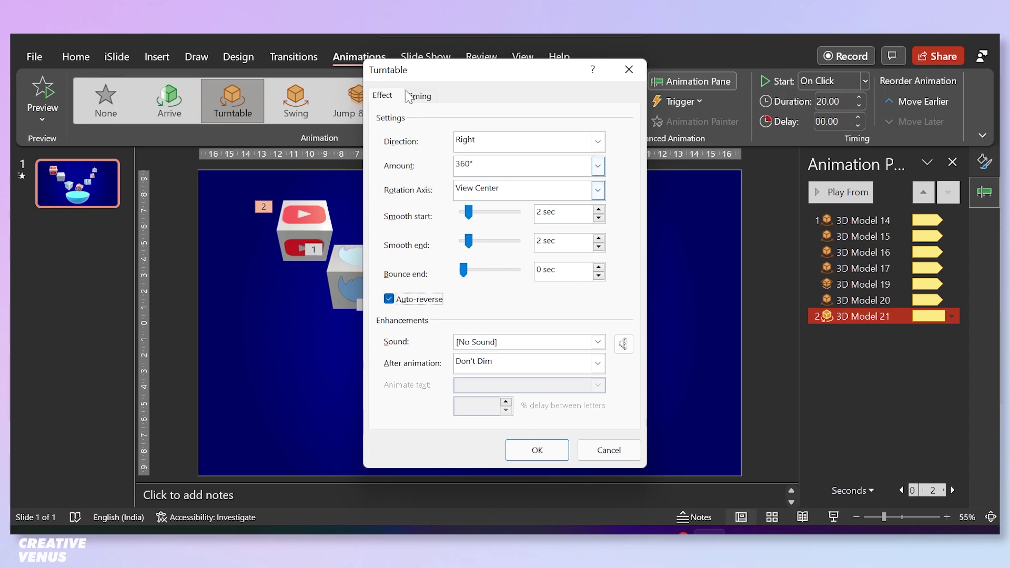
pyautogui.click(410, 96)
pyautogui.click(529, 185)
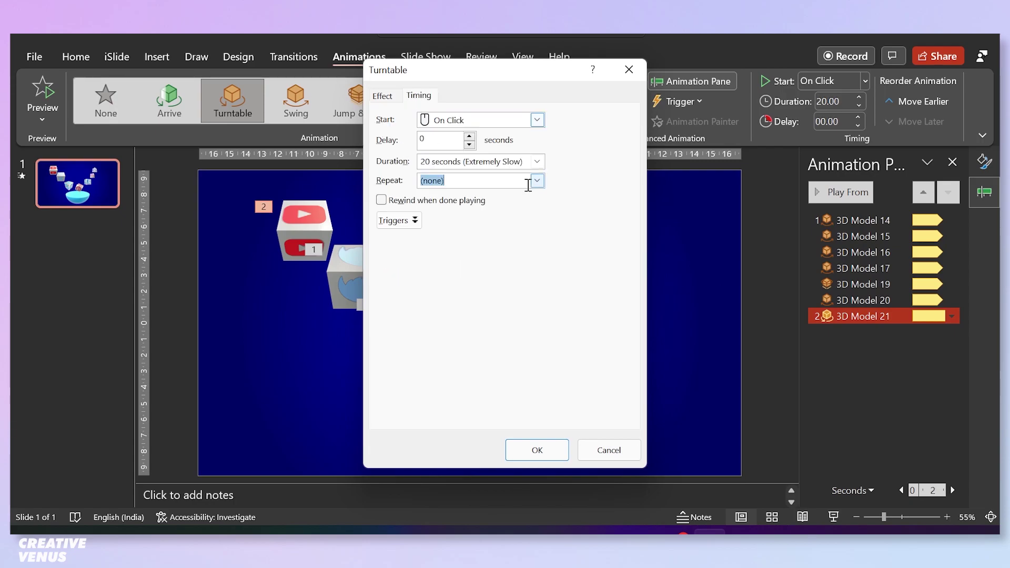
pyautogui.click(538, 180)
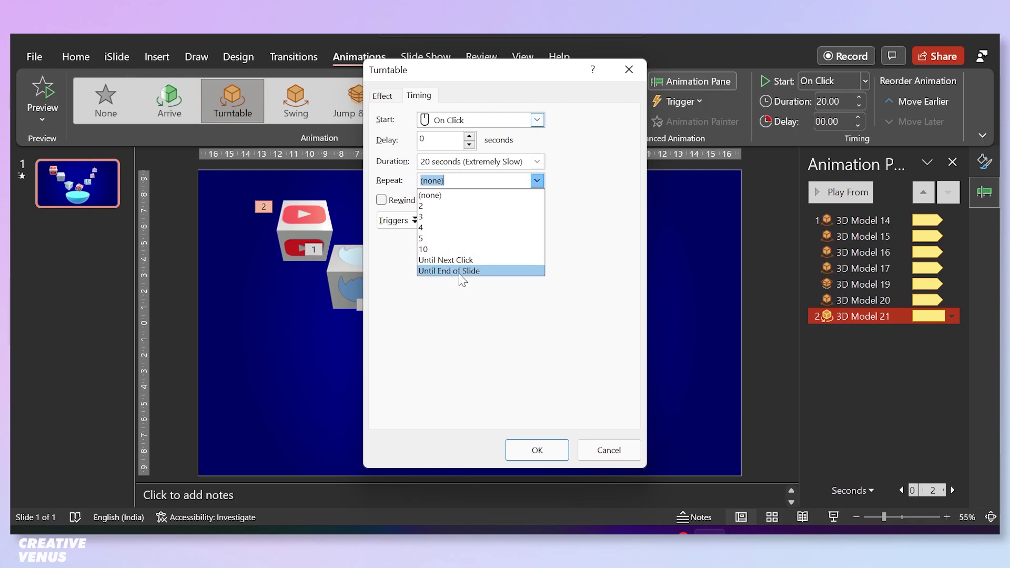
pyautogui.click(461, 272)
pyautogui.click(537, 451)
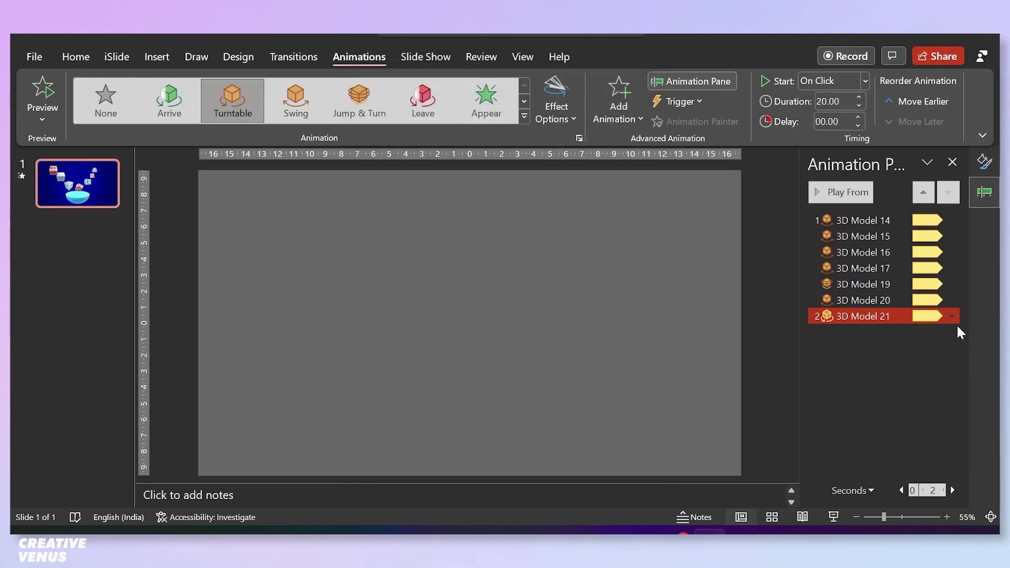
pyautogui.moveTo(864, 221); pyautogui.dragTo(868, 315)
# Set all seven selected cube animations to start With Previous
pyautogui.keyDown('shift'); pyautogui.click(868, 316); pyautogui.keyUp('shift')
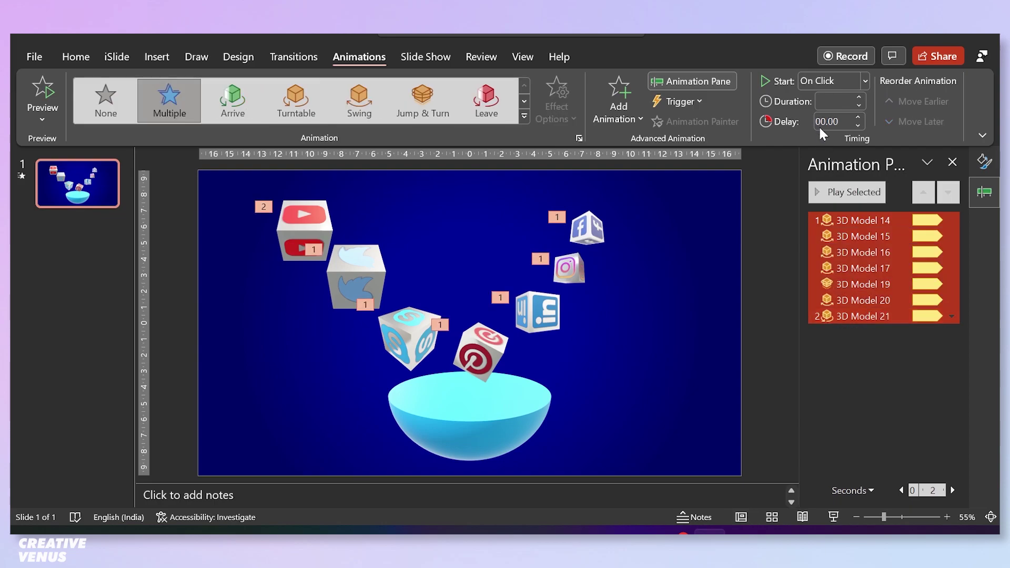
pyautogui.click(848, 80)
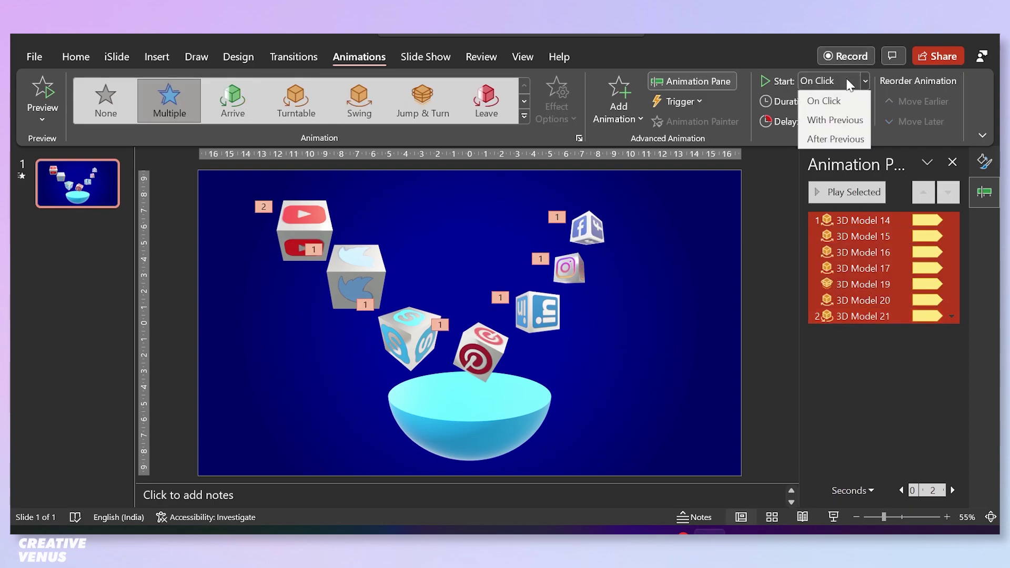
pyautogui.click(835, 122)
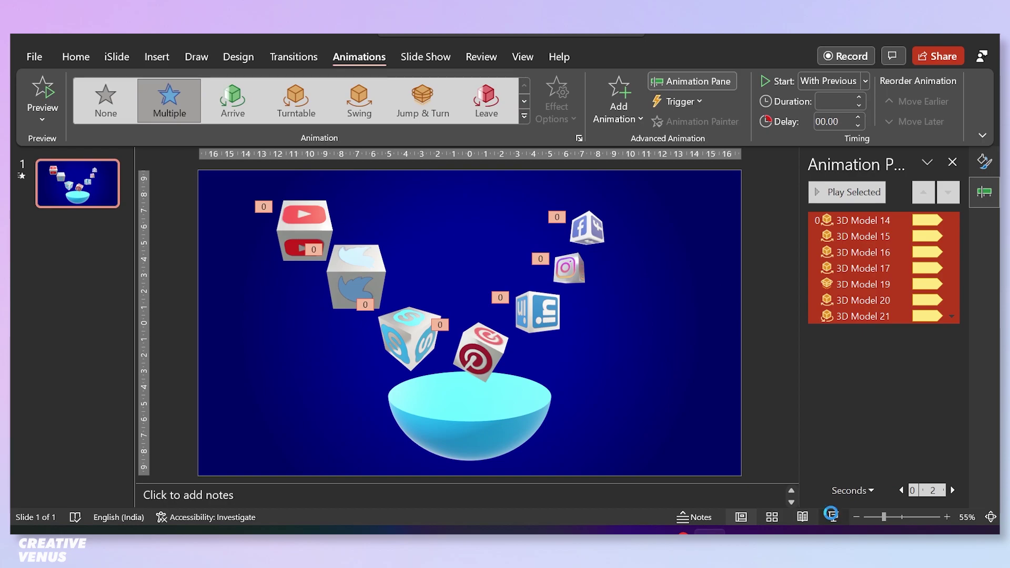
pyautogui.click(832, 514)
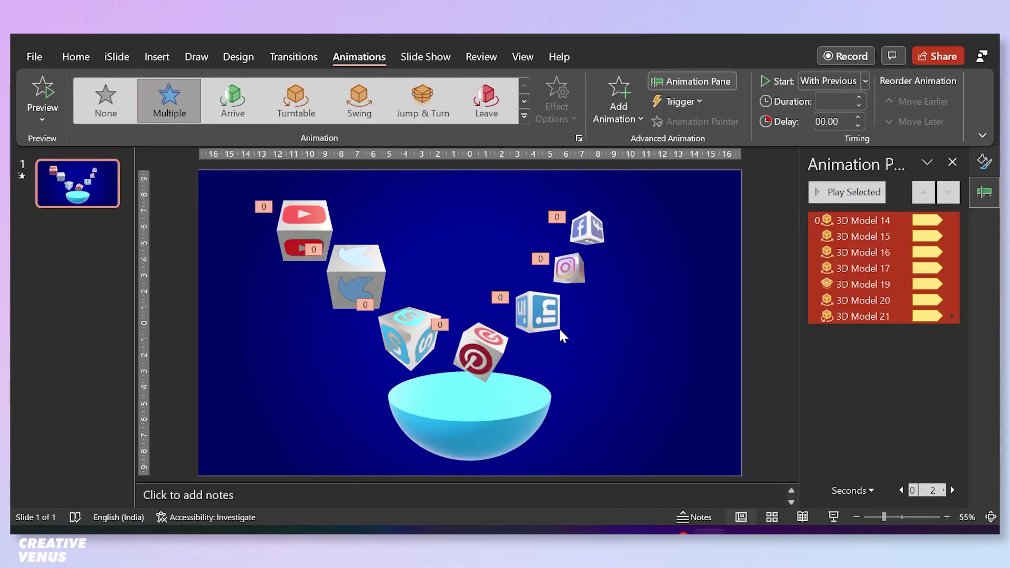
# Apply Jump & Turn to the Instagram cube and enable Auto-reverse for 3D Model 15
pyautogui.click(573, 268)
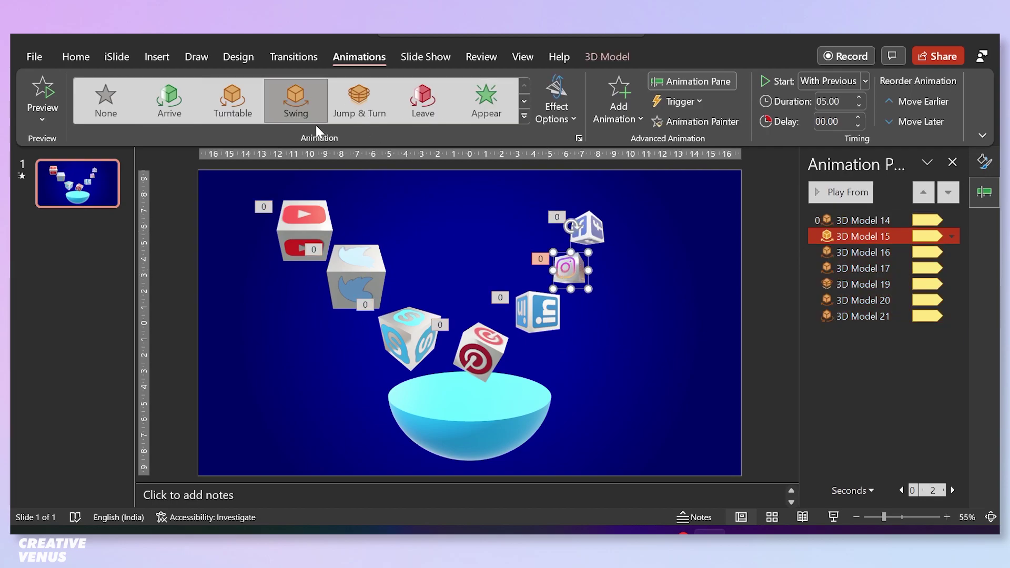
pyautogui.click(360, 102)
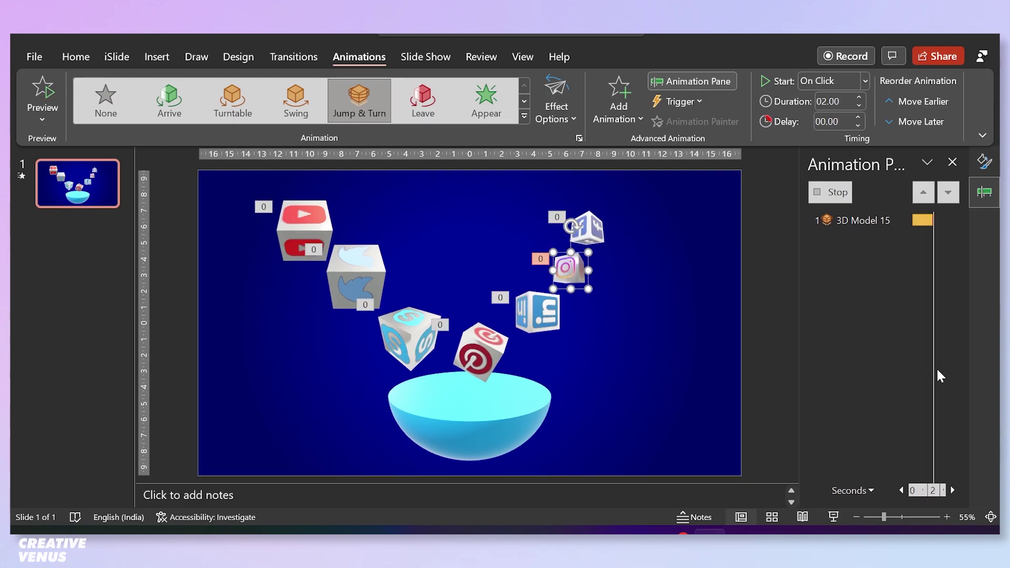
pyautogui.click(862, 236)
pyautogui.rightClick(864, 236)
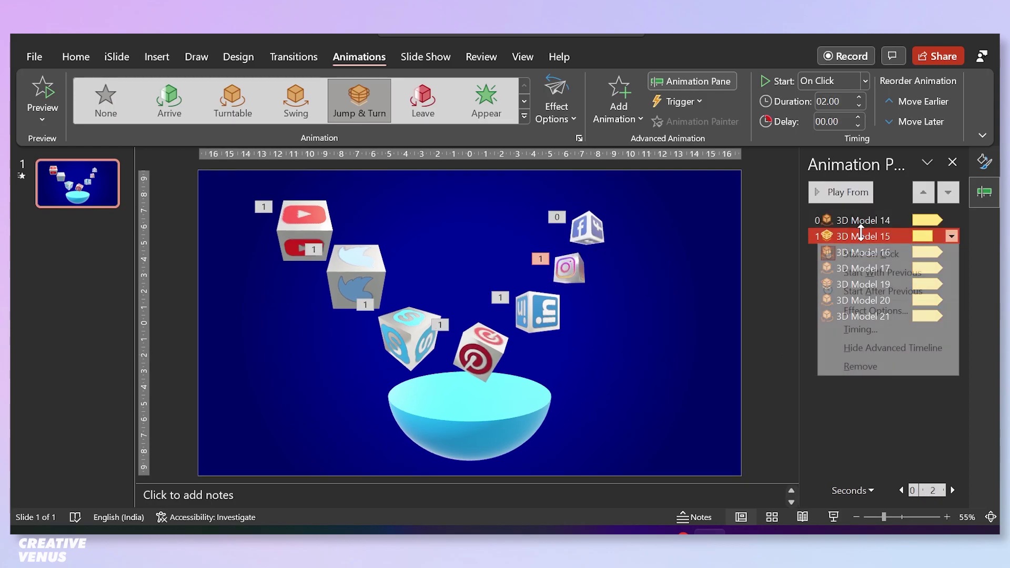
pyautogui.click(873, 311)
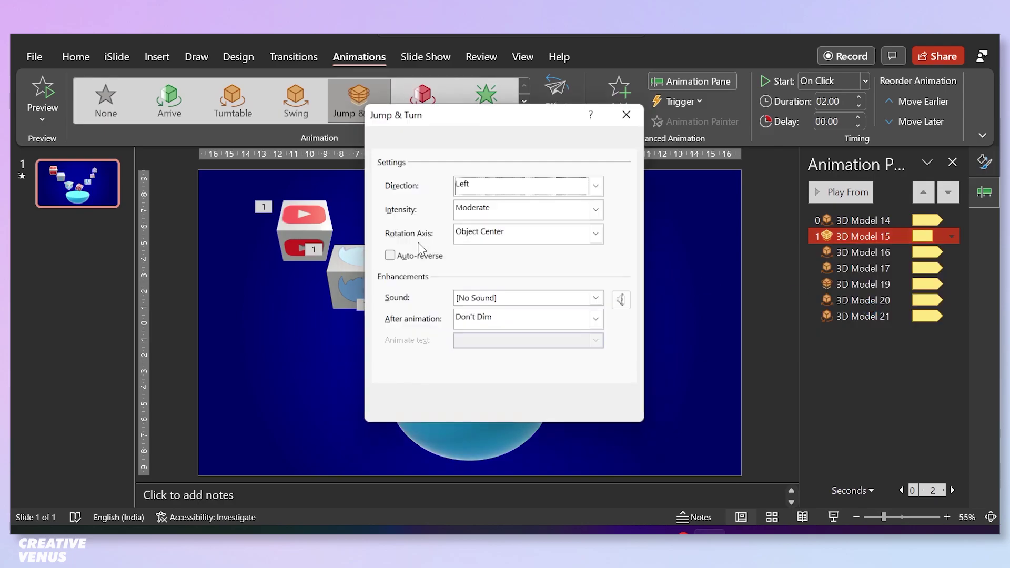
pyautogui.click(416, 256)
# Set the Jump & Turn timing to repeat Until End of Slide with a 3-second duration
pyautogui.click(418, 139)
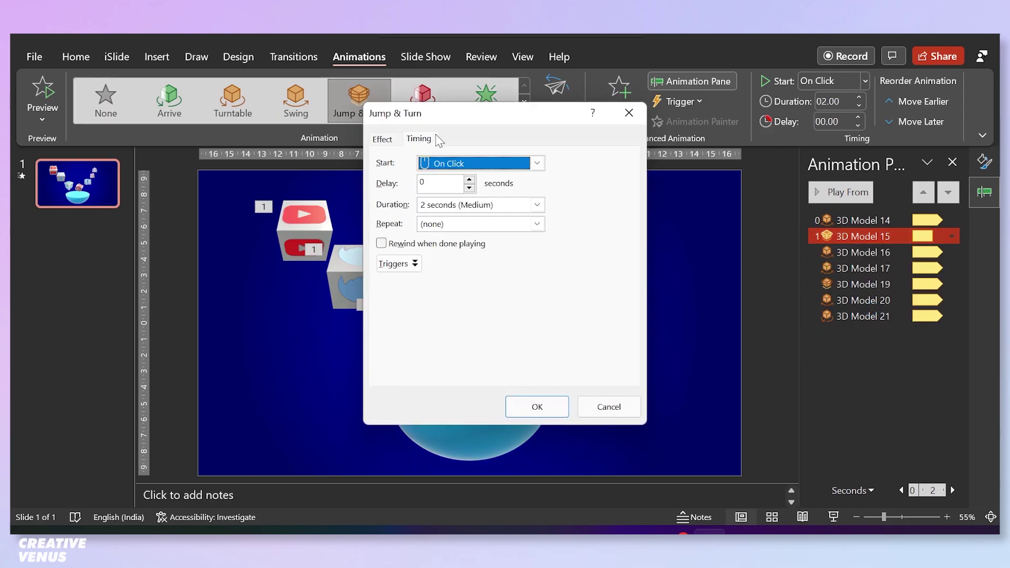
pyautogui.click(536, 224)
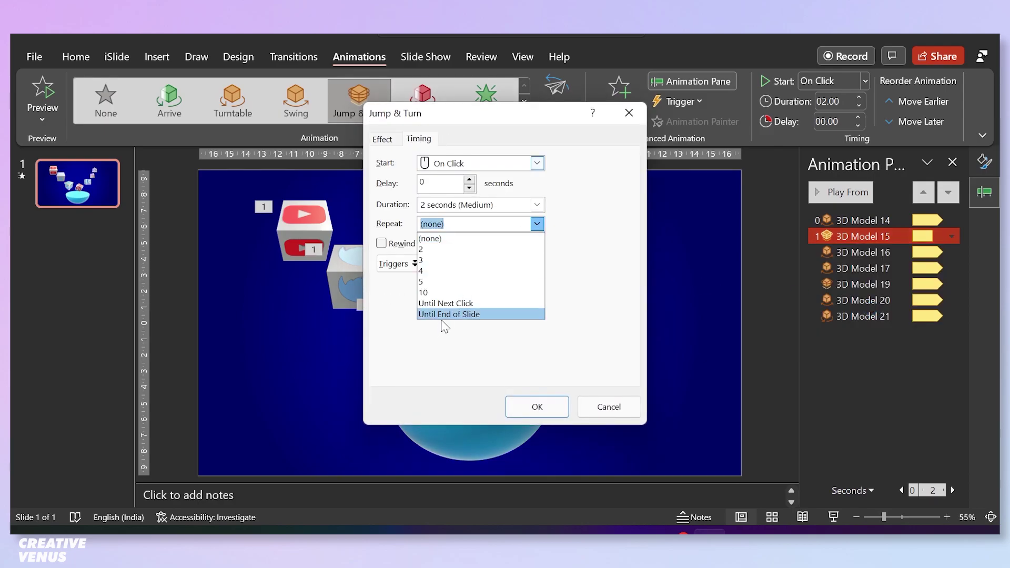
pyautogui.click(444, 315)
pyautogui.click(537, 204)
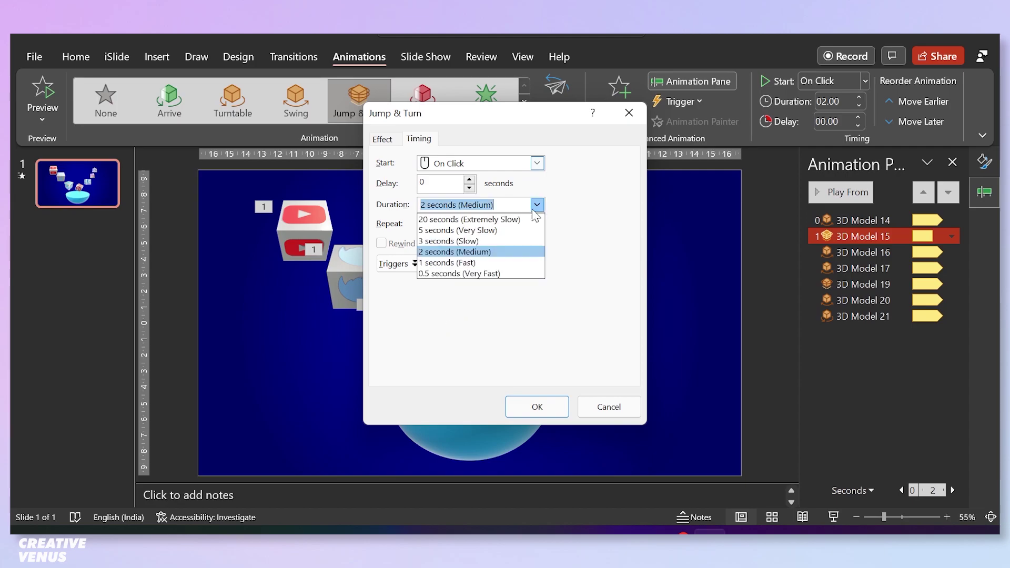
pyautogui.click(476, 239)
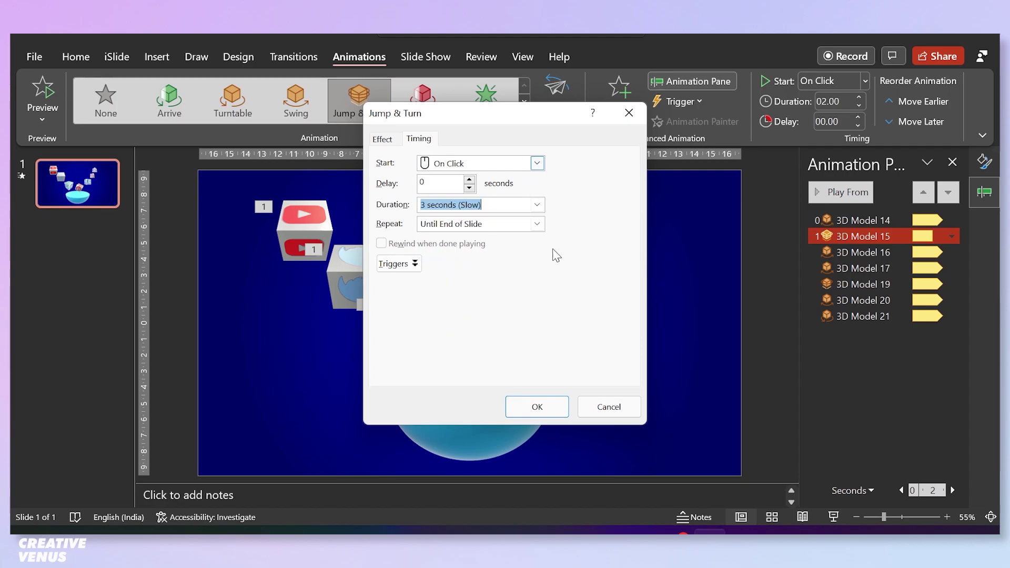
pyautogui.click(538, 416)
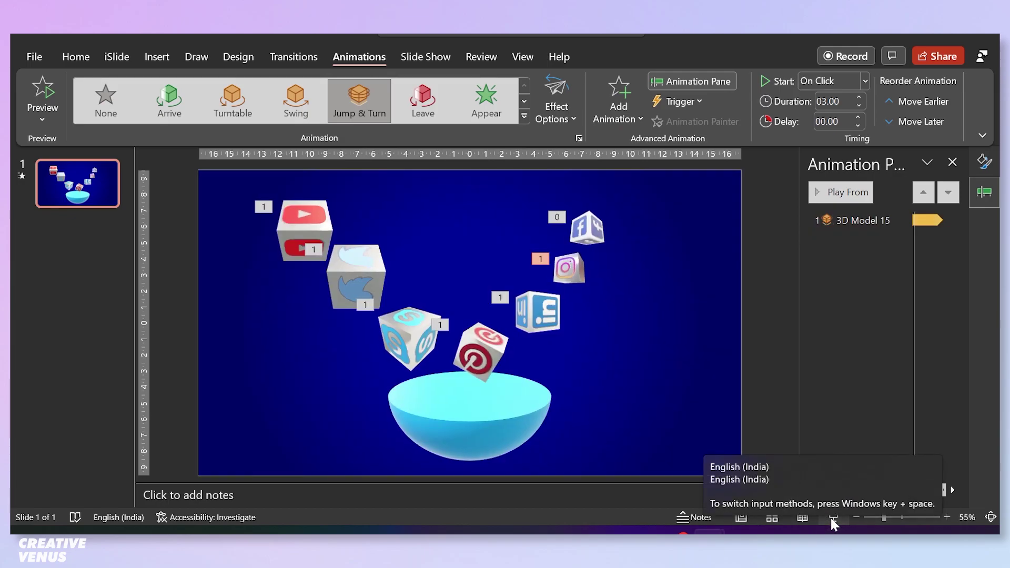
pyautogui.click(832, 517)
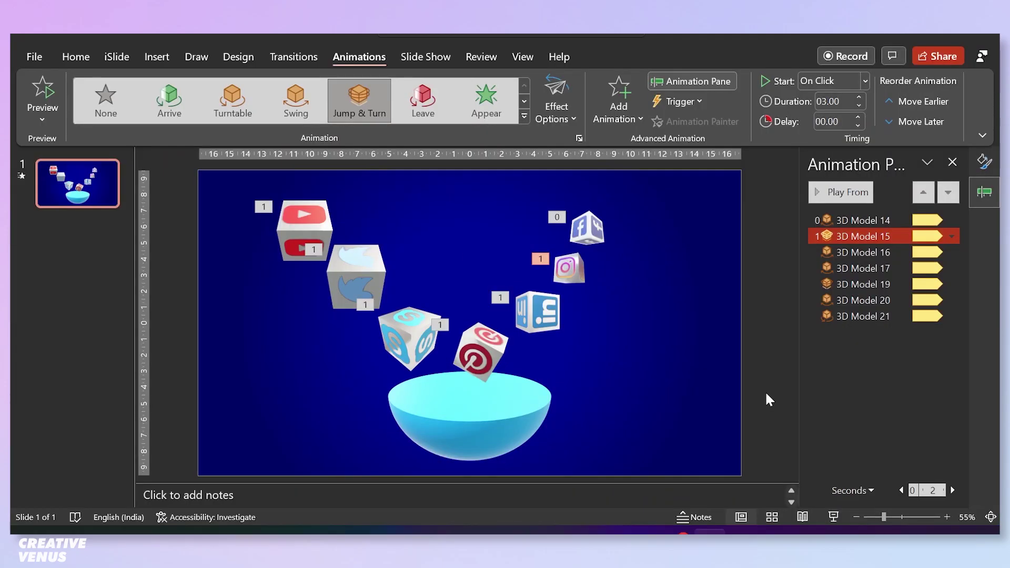
pyautogui.click(842, 221)
pyautogui.keyDown('shift'); pyautogui.click(859, 317); pyautogui.keyUp('shift')
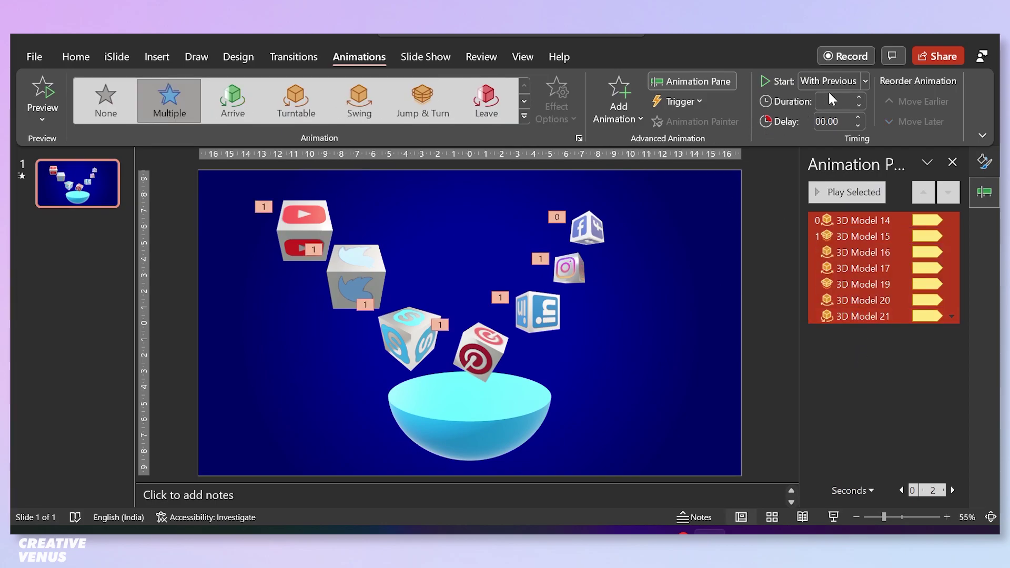
# Set Start to With Previous for all seven cube animations, including the Instagram cube's
pyautogui.click(864, 81)
pyautogui.click(831, 115)
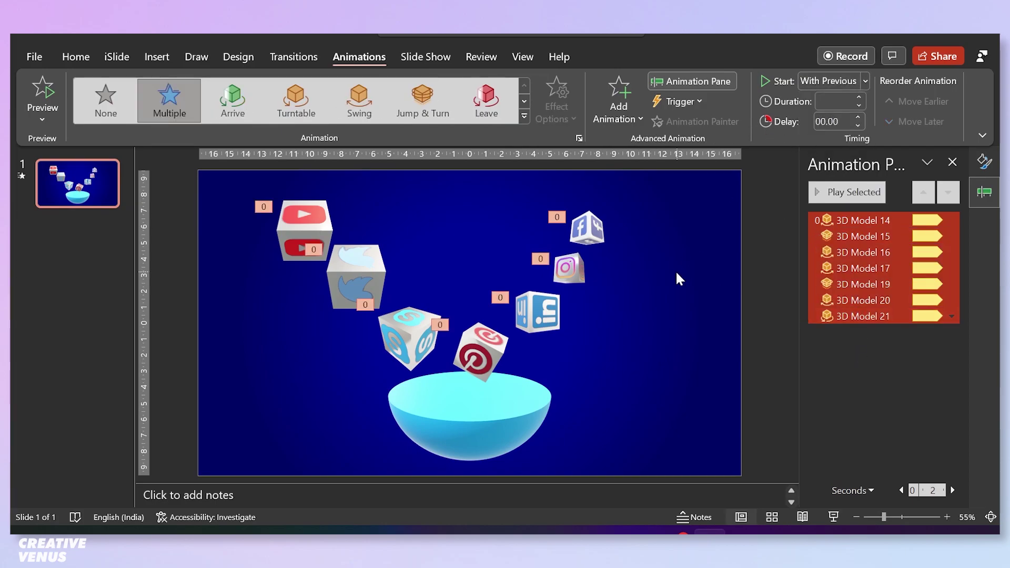